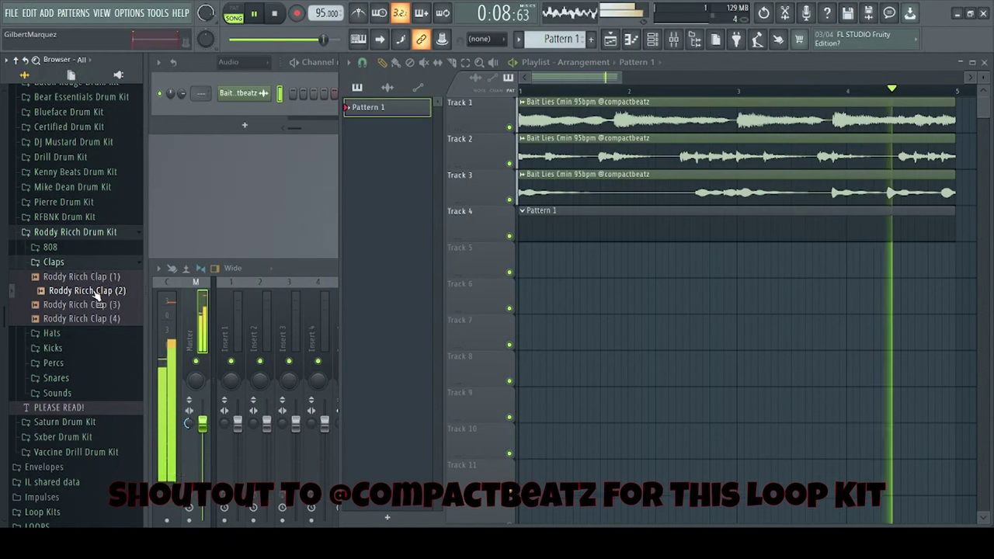
# Step: Add Roddy Ricch Clap (1) as a channel and place clap hits on every eighth step, starting from step 5
pyautogui.press('space')
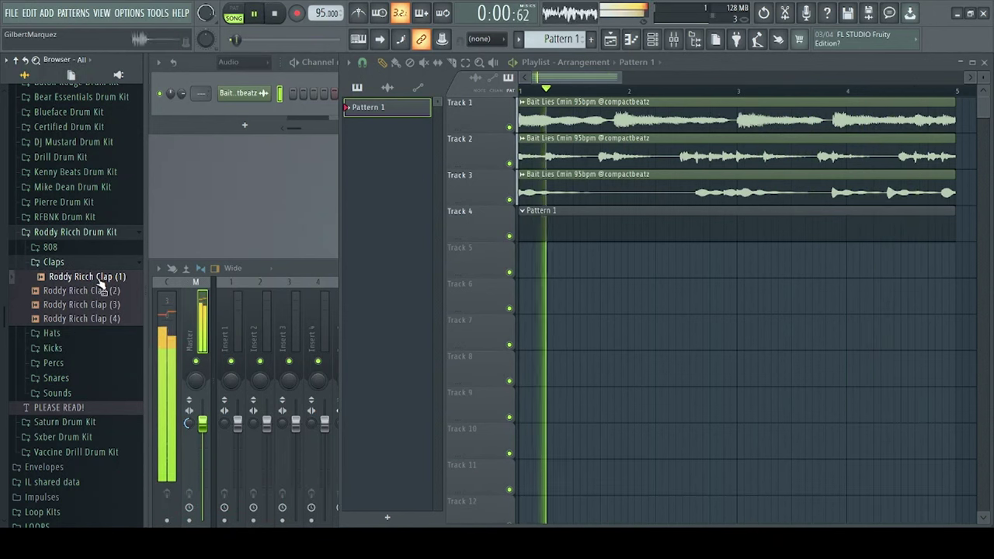
pyautogui.moveTo(100, 280); pyautogui.dragTo(242, 93)
pyautogui.click(342, 113)
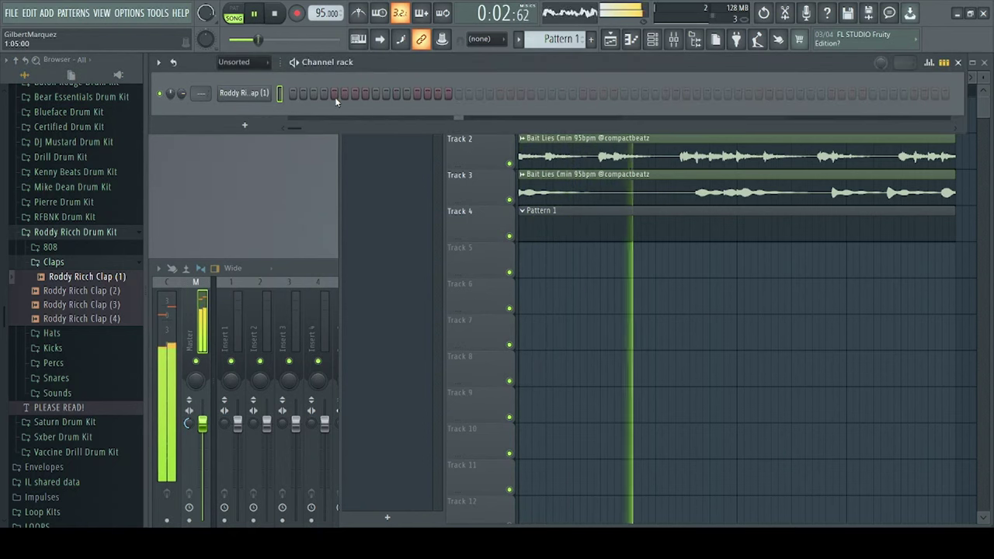
pyautogui.click(500, 94)
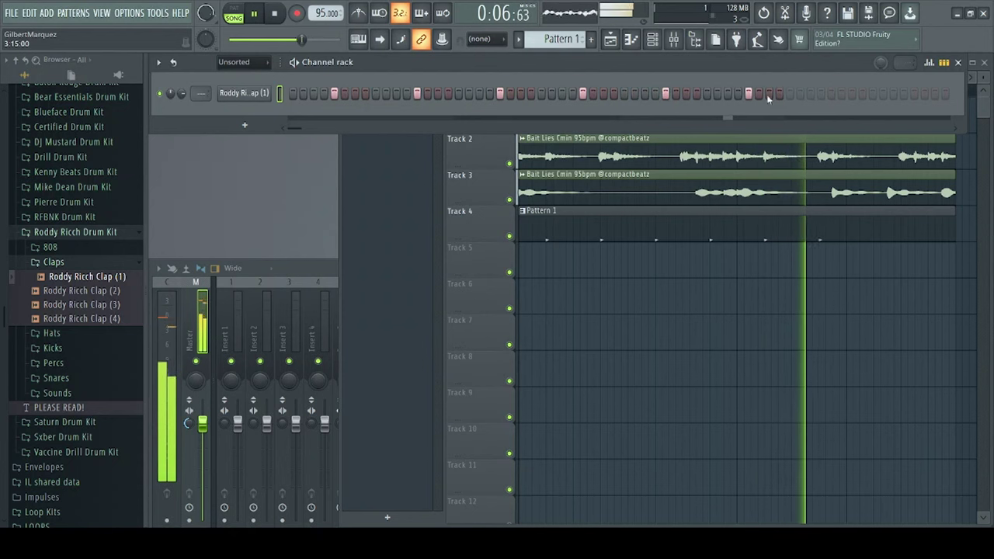
pyautogui.click(852, 94)
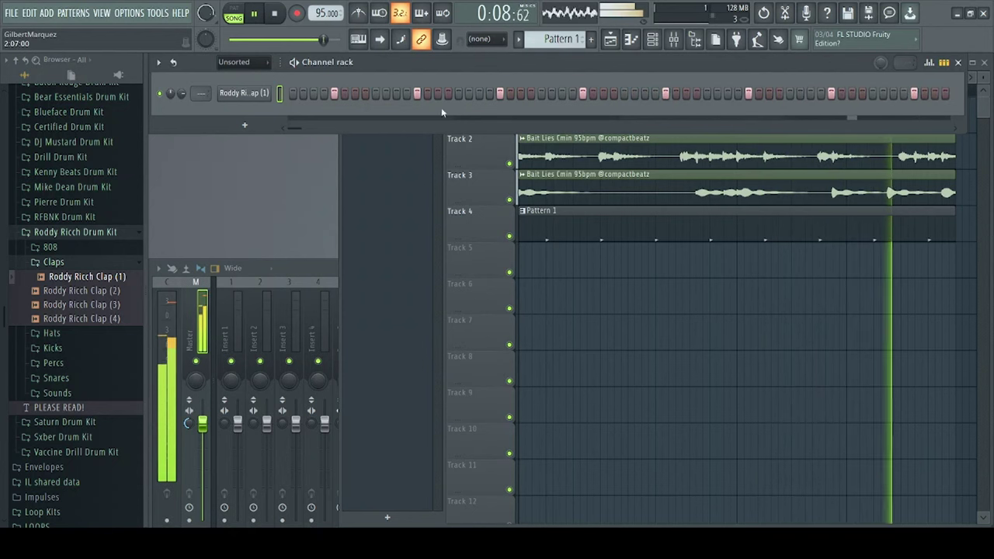
# Step: Raise the velocity of all clap notes to maximum in the clap channel's piano roll and close it
pyautogui.rightClick(247, 94)
pyautogui.click(268, 103)
pyautogui.scroll(4, 588, 277)
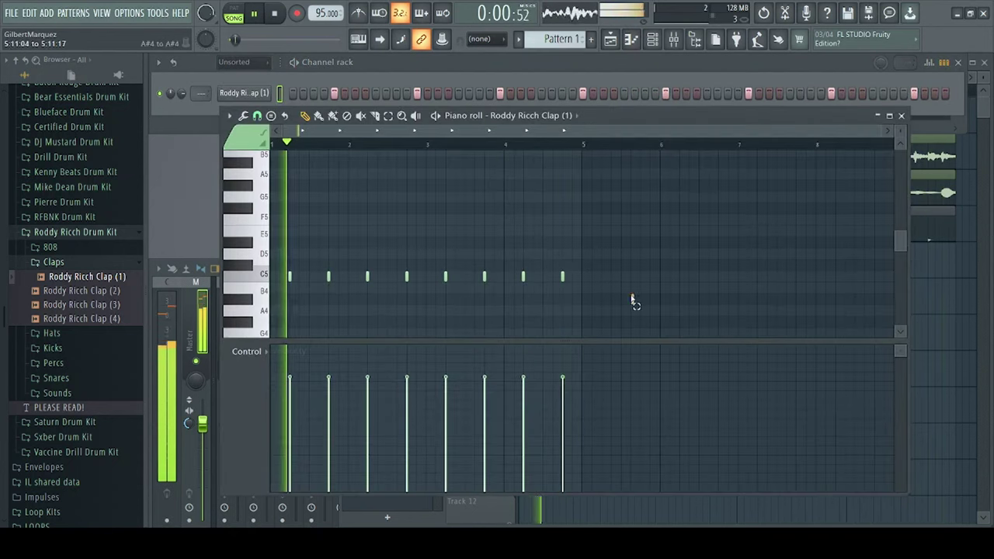
pyautogui.hotkey('ctrl', 'a')
pyautogui.click(182, 118)
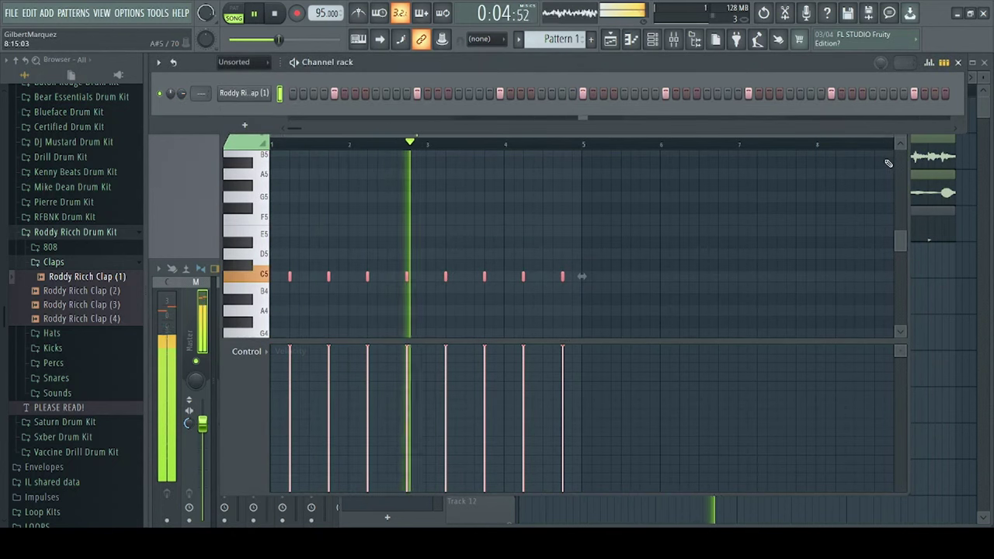
pyautogui.click(907, 237)
pyautogui.click(899, 116)
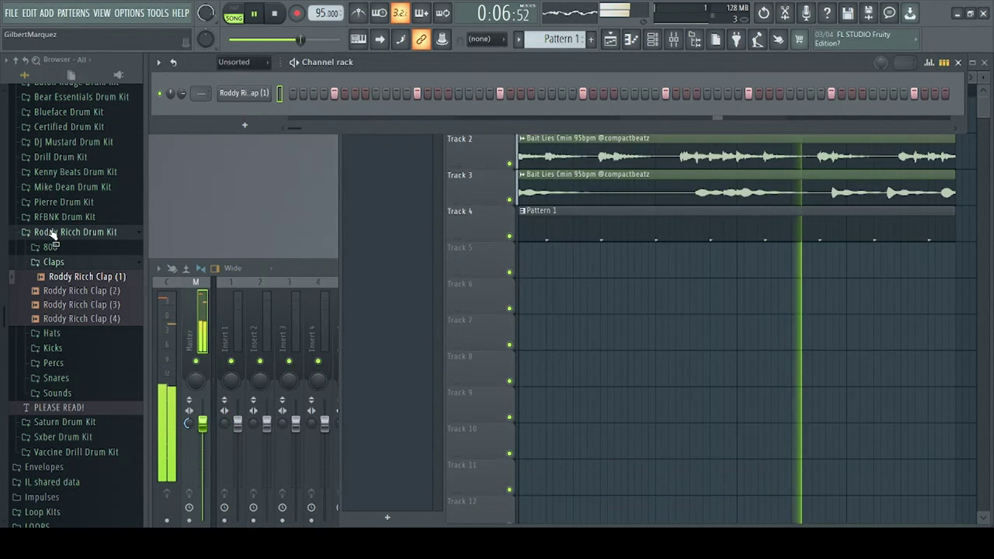
# Step: Audition several hats from the Roddy Ricch Drum Kit and add Hat (4) to the channel rack
pyautogui.click(54, 262)
pyautogui.click(61, 281)
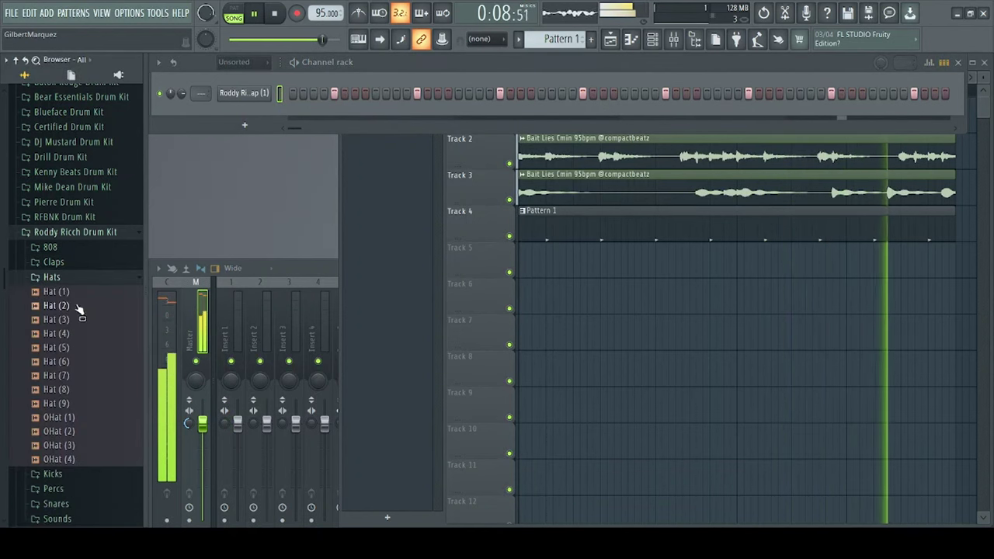
pyautogui.click(62, 318)
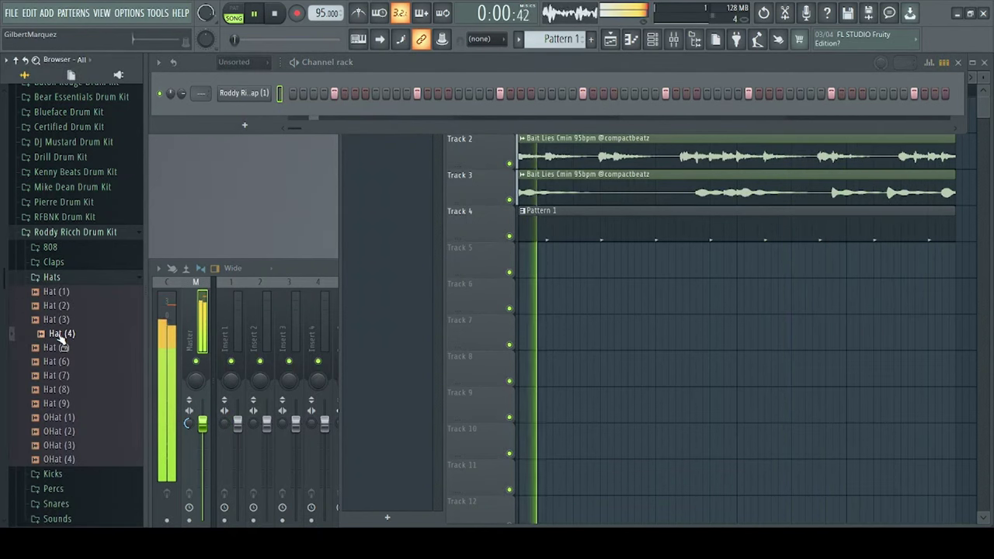
pyautogui.click(61, 334)
pyautogui.click(60, 348)
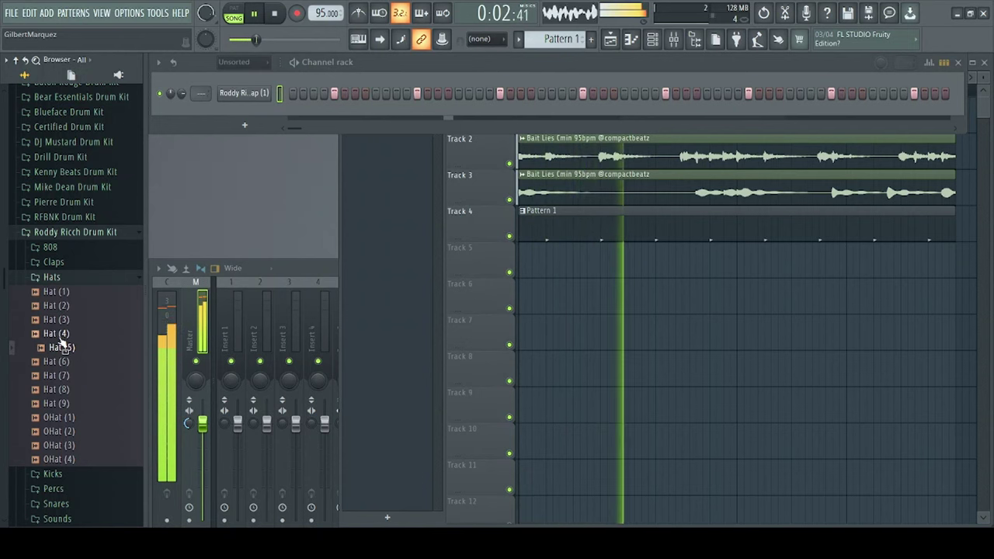
pyautogui.click(63, 362)
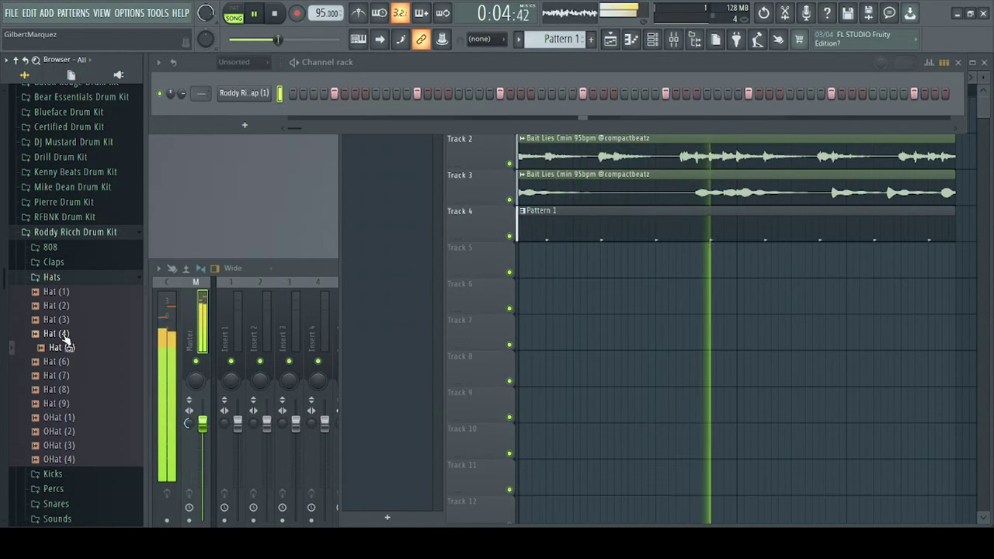
pyautogui.moveTo(63, 334); pyautogui.dragTo(252, 112)
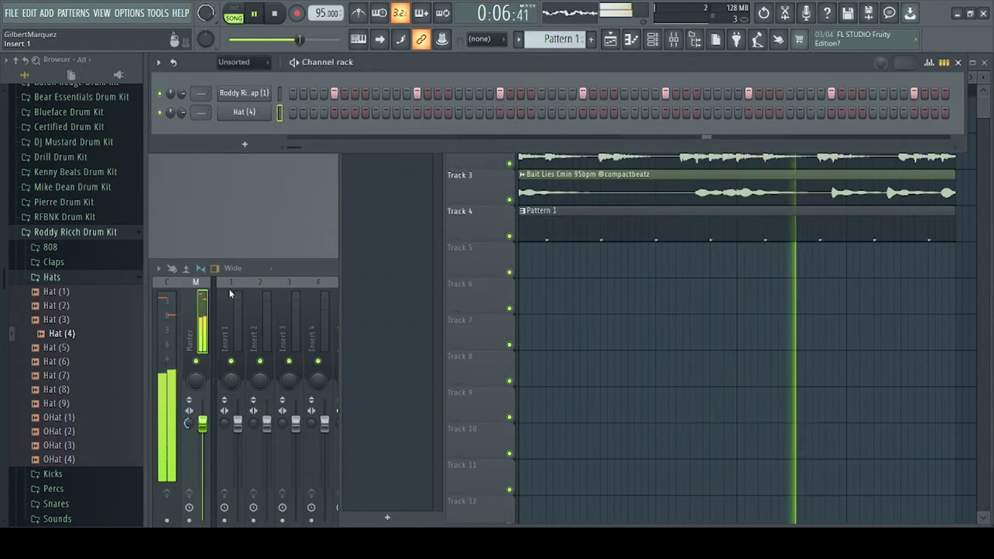
# Step: Record a four-bar hi-hat rhythm on C5 in the piano roll of the Hat (4) channel
pyautogui.scroll(1, 236, 66)
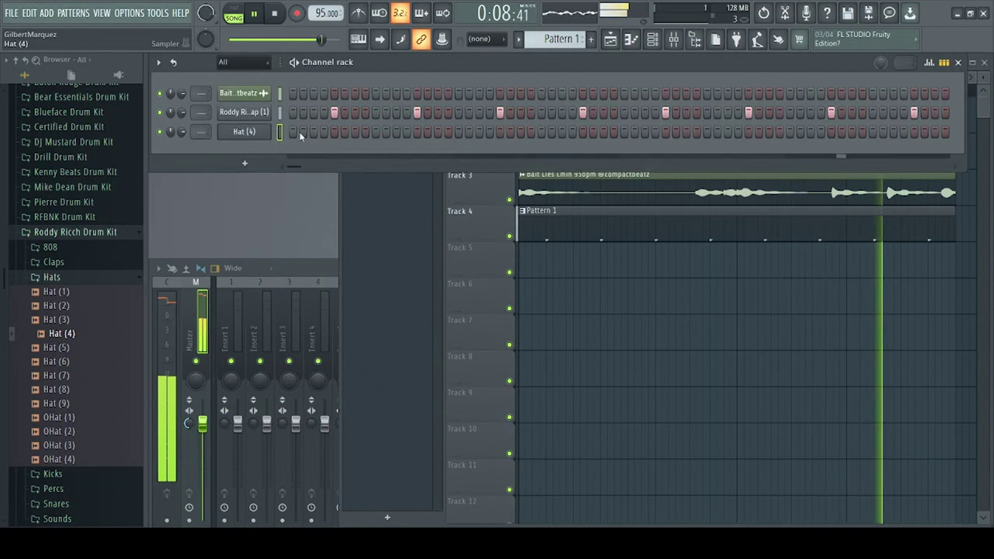
pyautogui.press('F7')
pyautogui.scroll(3, 333, 127)
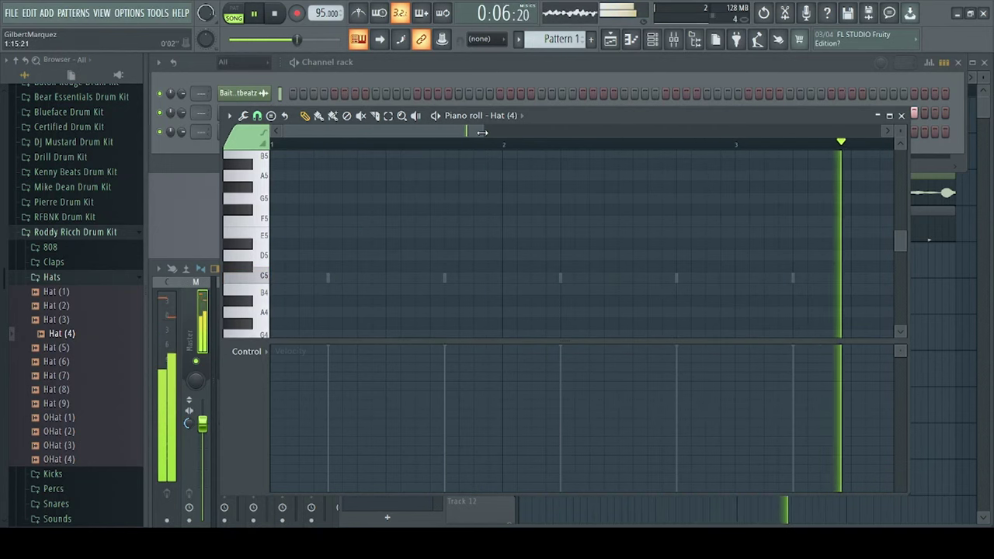
pyautogui.moveTo(484, 131); pyautogui.dragTo(582, 138)
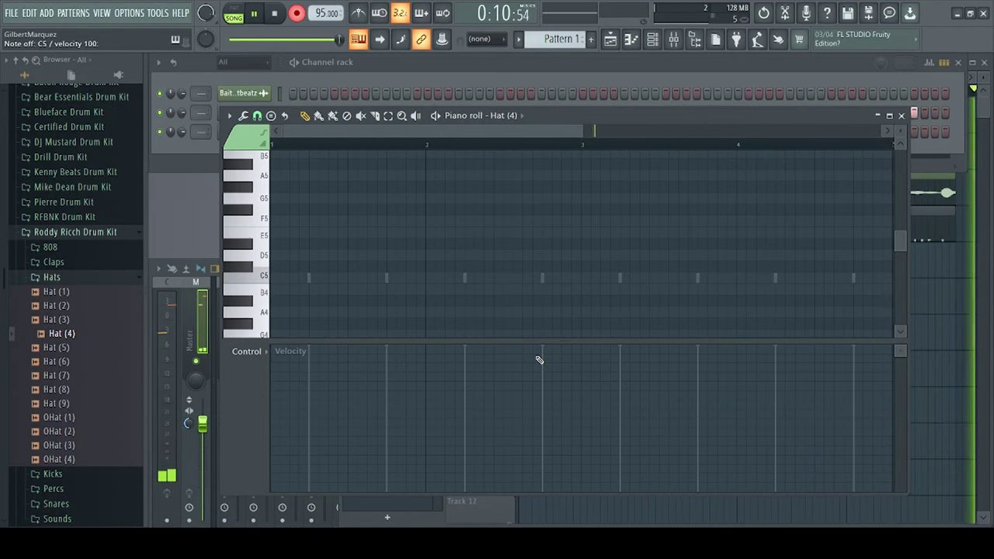
pyautogui.press('space')
pyautogui.click(303, 17)
pyautogui.press('space')
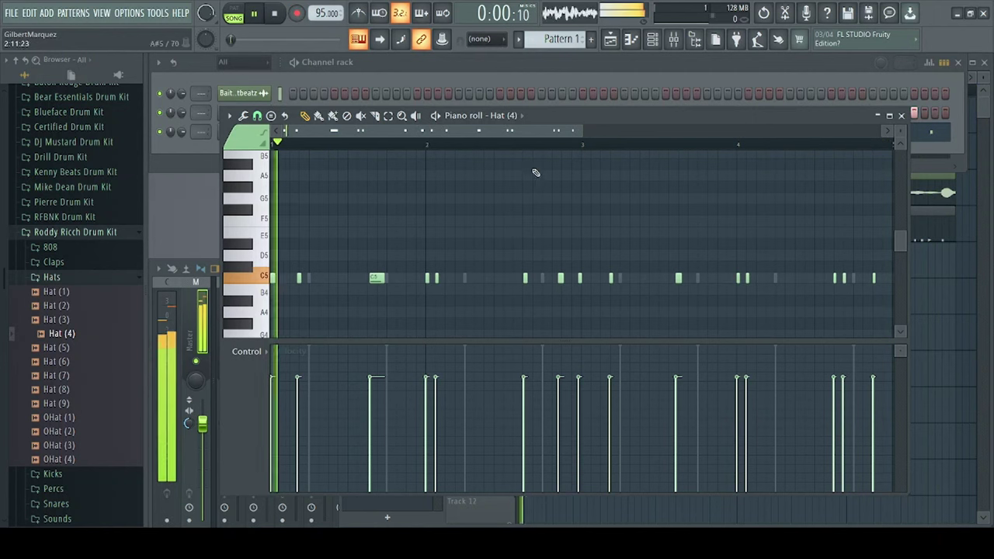
# Step: Quantize all recorded Hat (4) notes
pyautogui.scroll(-2, 535, 150)
pyautogui.hotkey('ctrl', 'a')
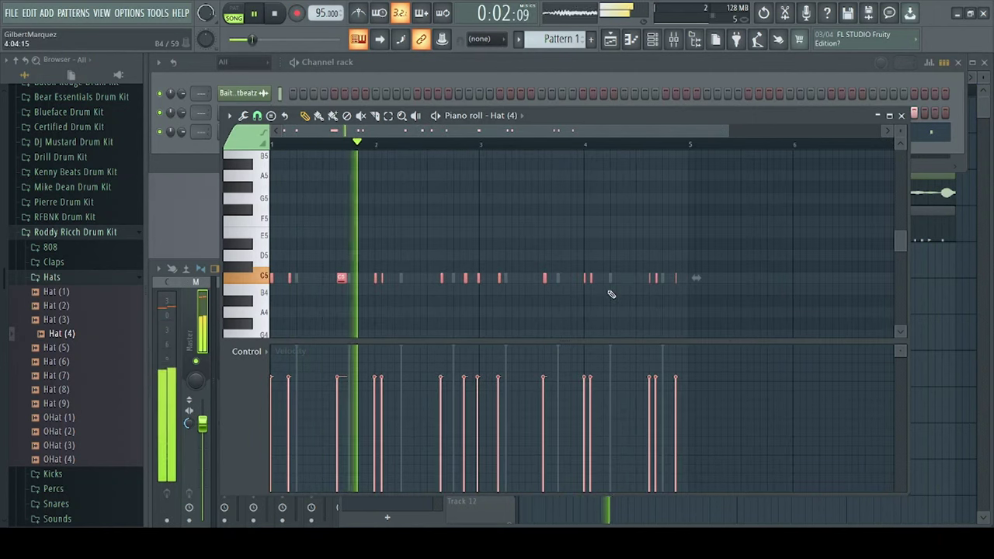
pyautogui.hotkey('alt', 'q')
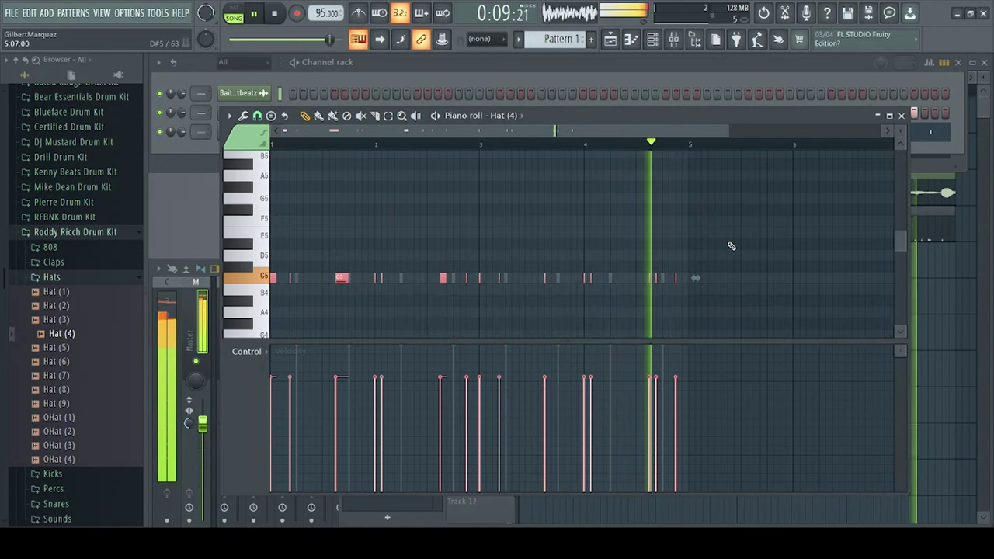
# Step: Chop the longer C5 hat notes late in bars 1 and 2 into rolls of four hits each
pyautogui.moveTo(727, 131); pyautogui.dragTo(574, 161)
pyautogui.keyDown('ctrl'); pyautogui.click(533, 279); pyautogui.keyUp('ctrl')
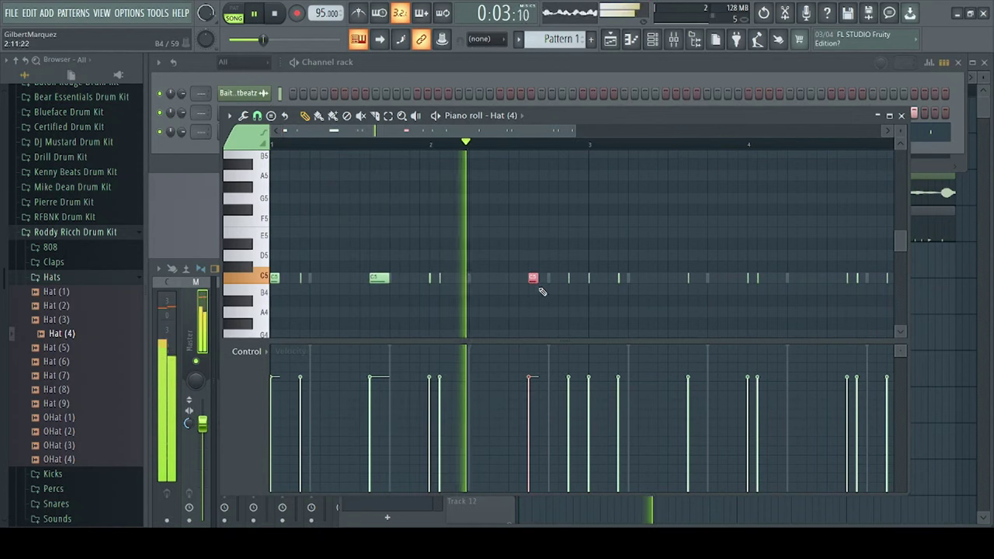
pyautogui.hotkey('ctrl', 'u')
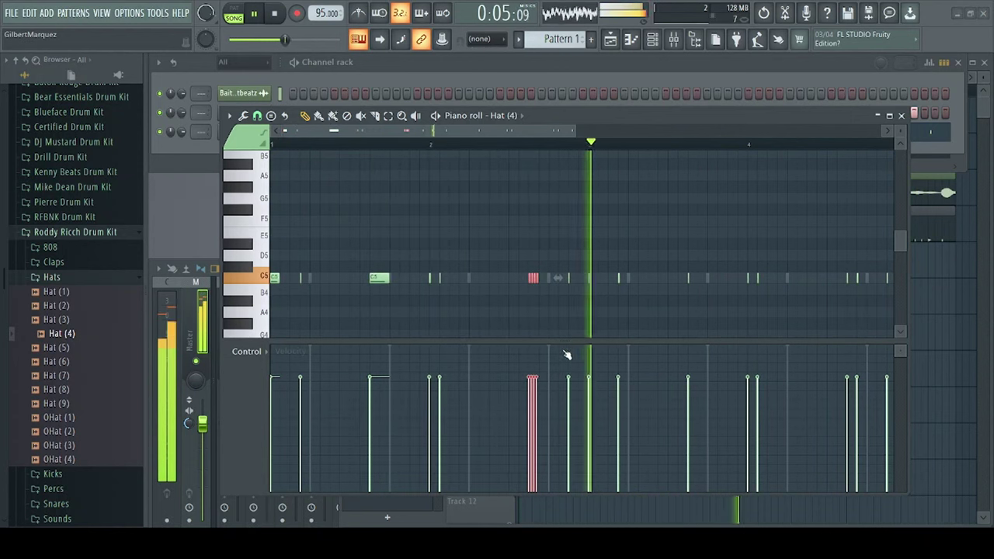
pyautogui.click(378, 278)
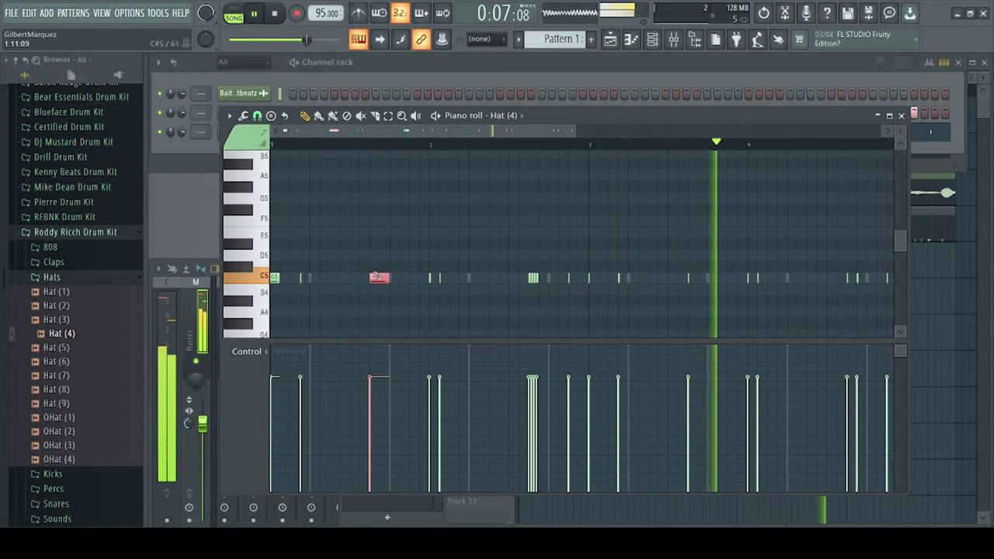
pyautogui.hotkey('ctrl', 'u')
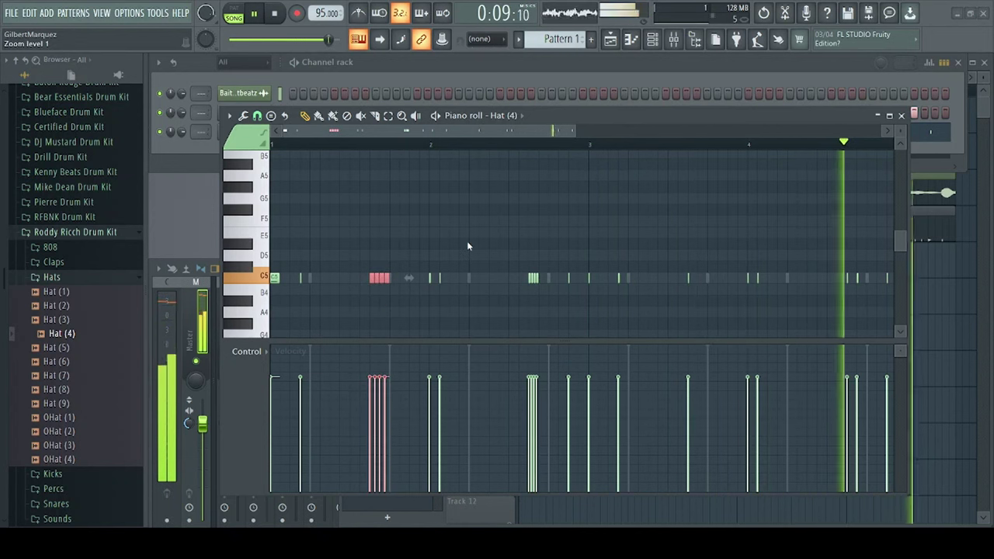
pyautogui.hotkey('ctrl', 'u')
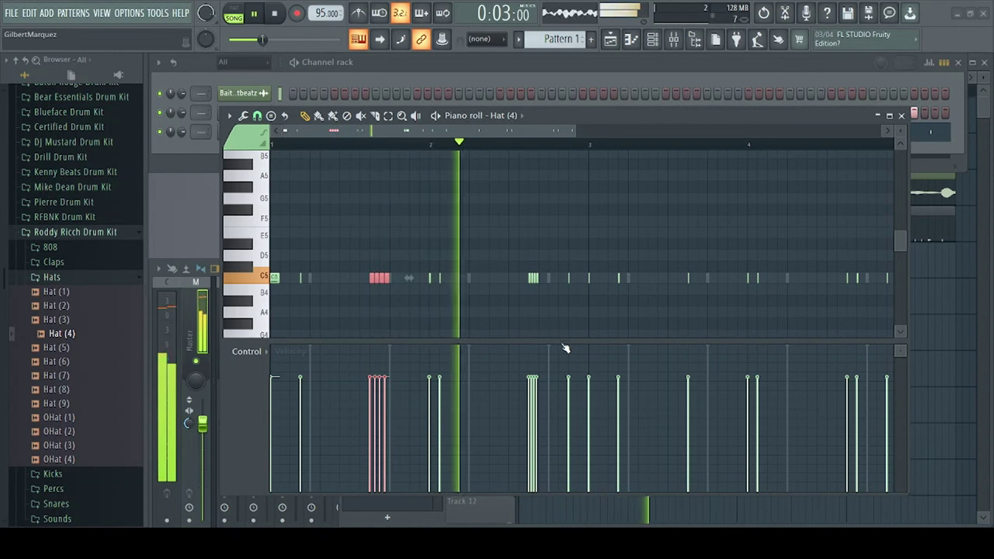
pyautogui.keyDown('ctrl'); pyautogui.click(435, 320); pyautogui.keyUp('ctrl')
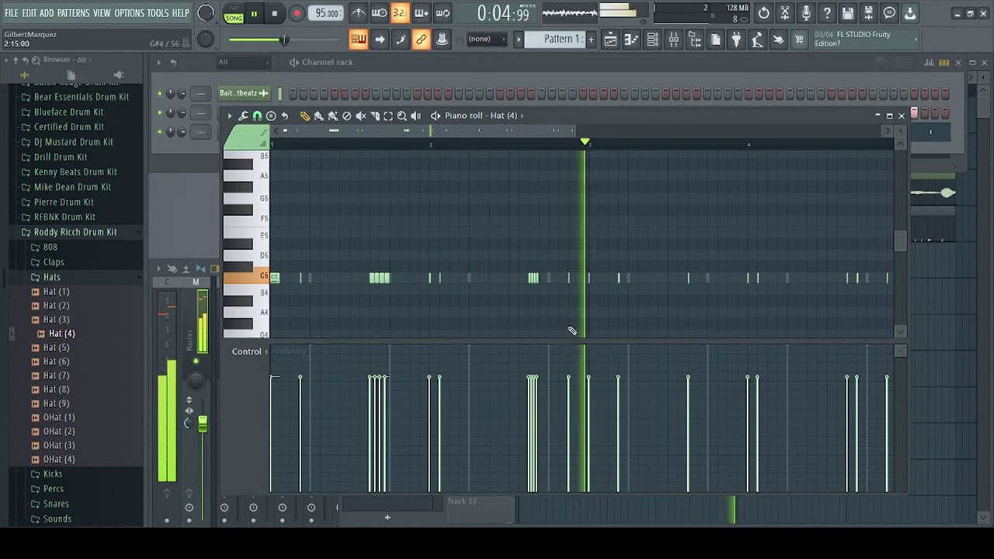
# Step: Raise the velocity of all Hat (4) notes to maximum
pyautogui.click(654, 280)
pyautogui.rightClick(661, 279)
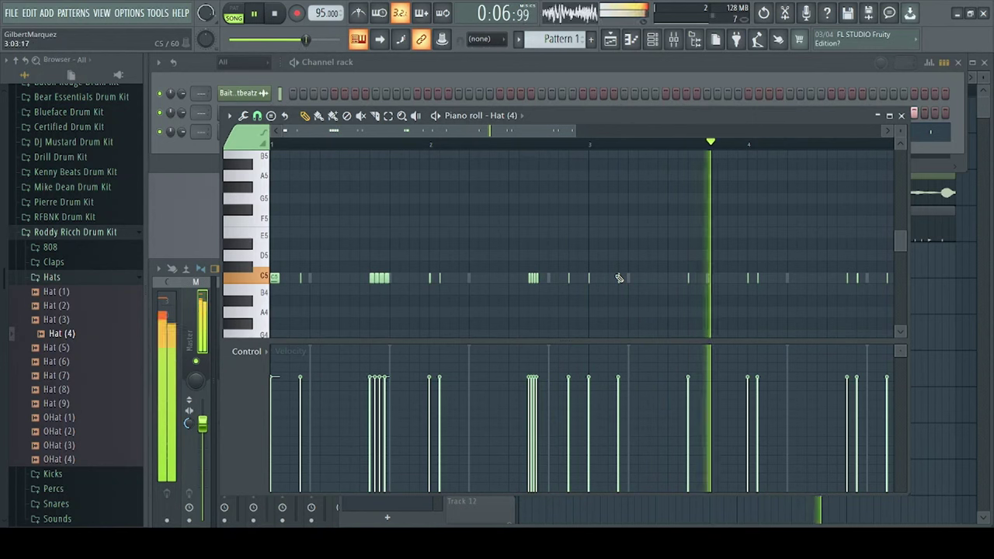
pyautogui.scroll(-1, 613, 148)
pyautogui.scroll(-1, 613, 148)
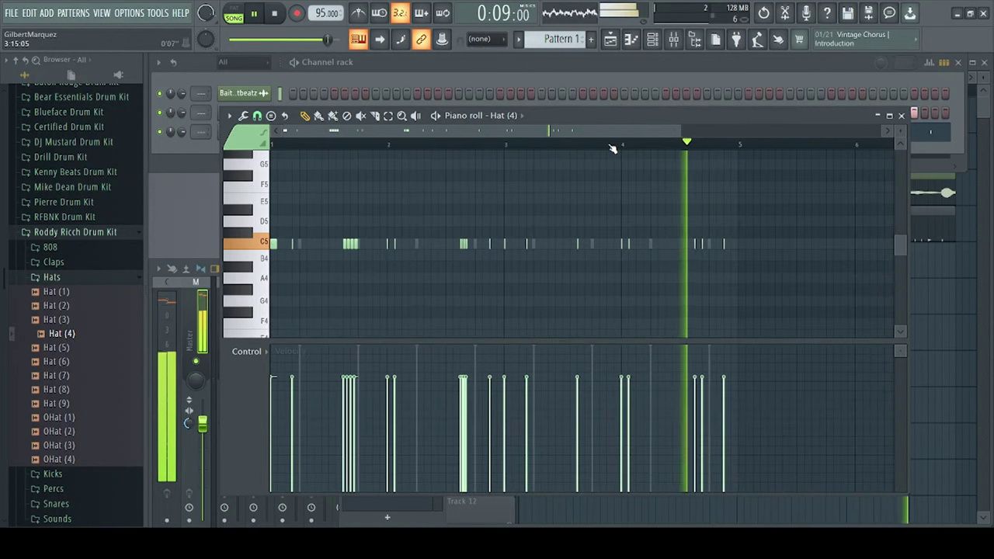
pyautogui.hotkey('ctrl', 'a')
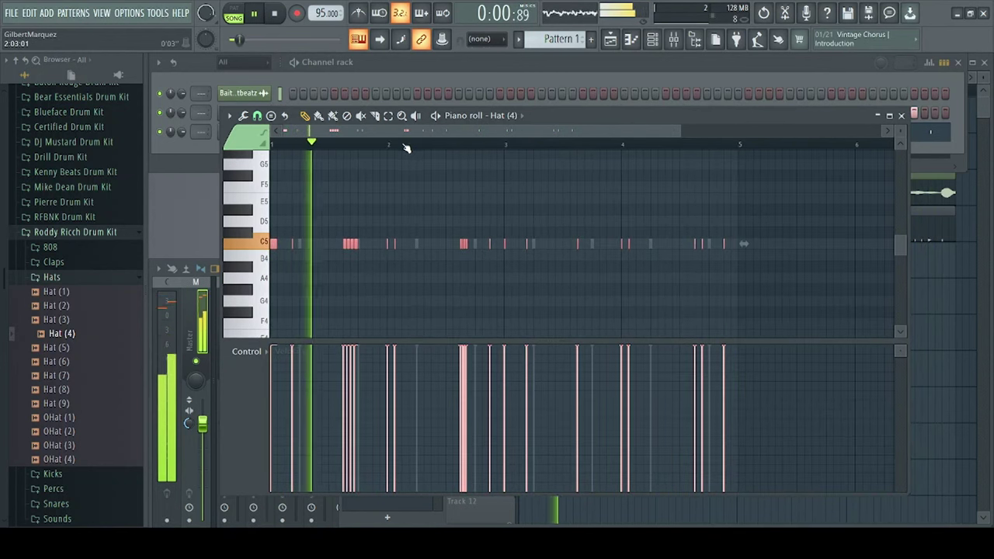
pyautogui.scroll(4, 410, 147)
pyautogui.keyDown('ctrl'); pyautogui.click(525, 299); pyautogui.keyUp('ctrl')
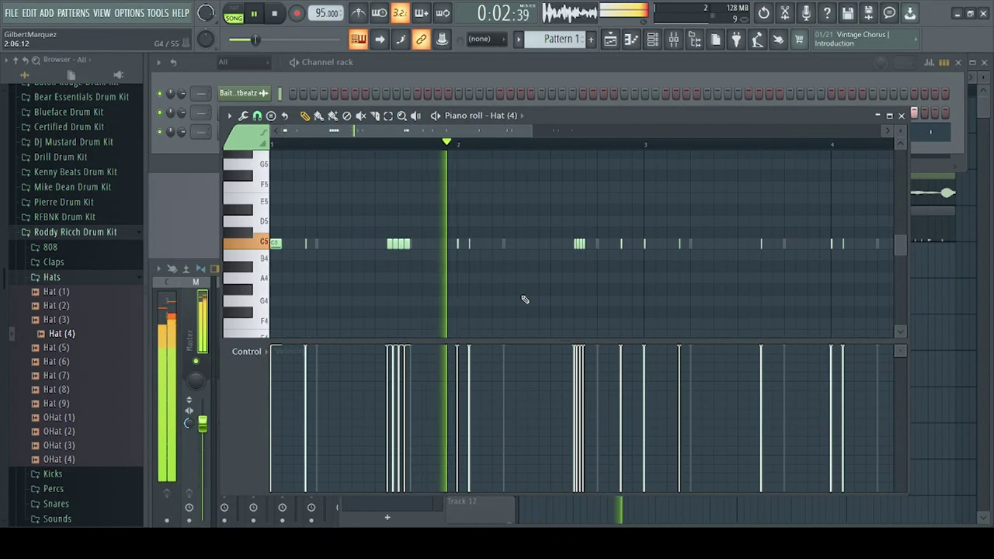
# Step: Add three short descending hat notes on B4, A4 and G4 leading into the bar 1 roll
pyautogui.click(528, 255)
pyautogui.rightClick(528, 258)
pyautogui.press('space')
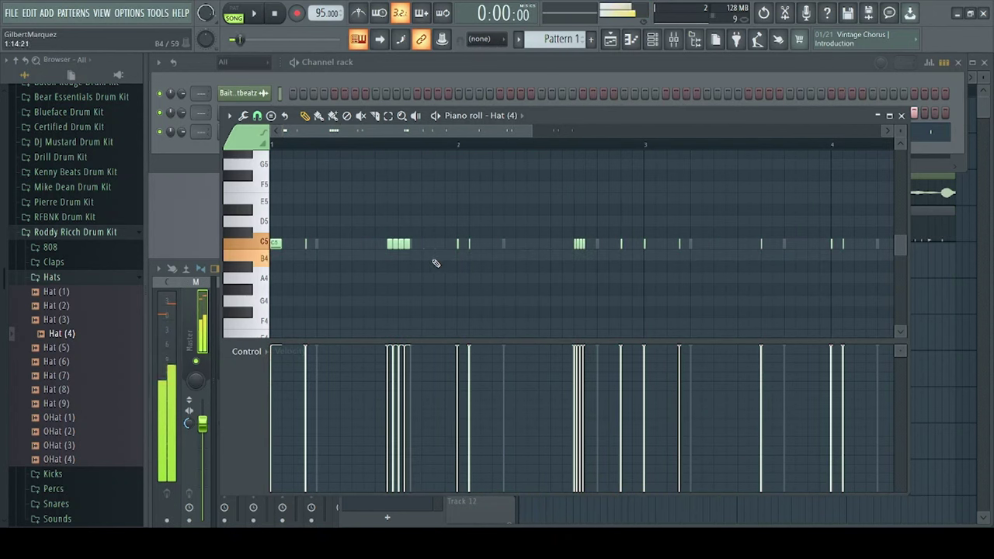
pyautogui.click(353, 255)
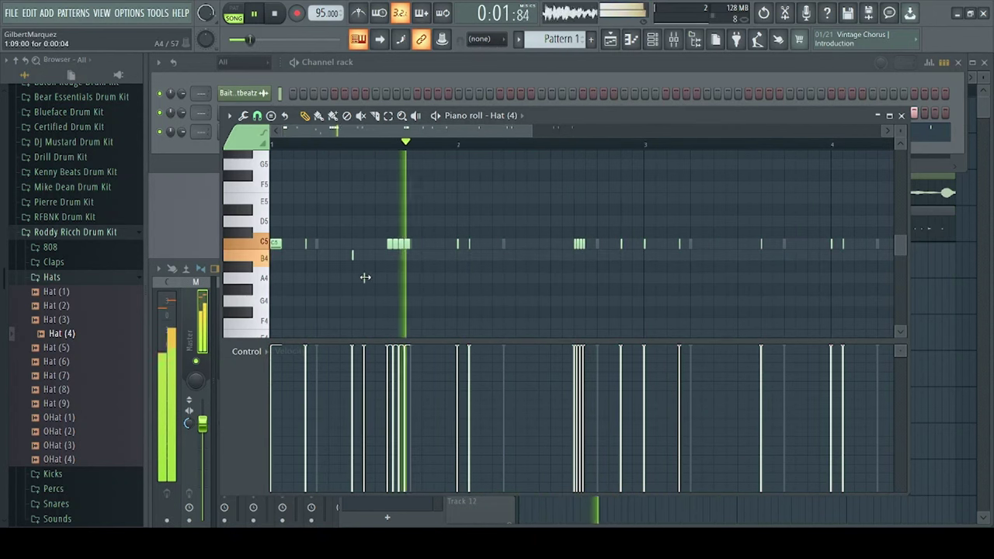
pyautogui.click(378, 301)
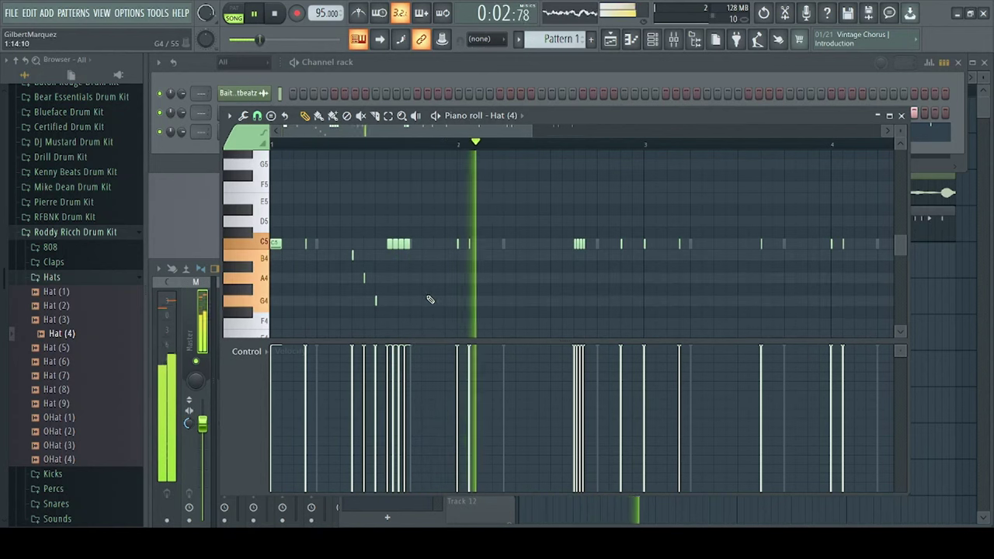
# Step: Try a finely chopped A4 hat roll two steps long, starting at 2:09:00 before the bar 2 roll
pyautogui.click(562, 278)
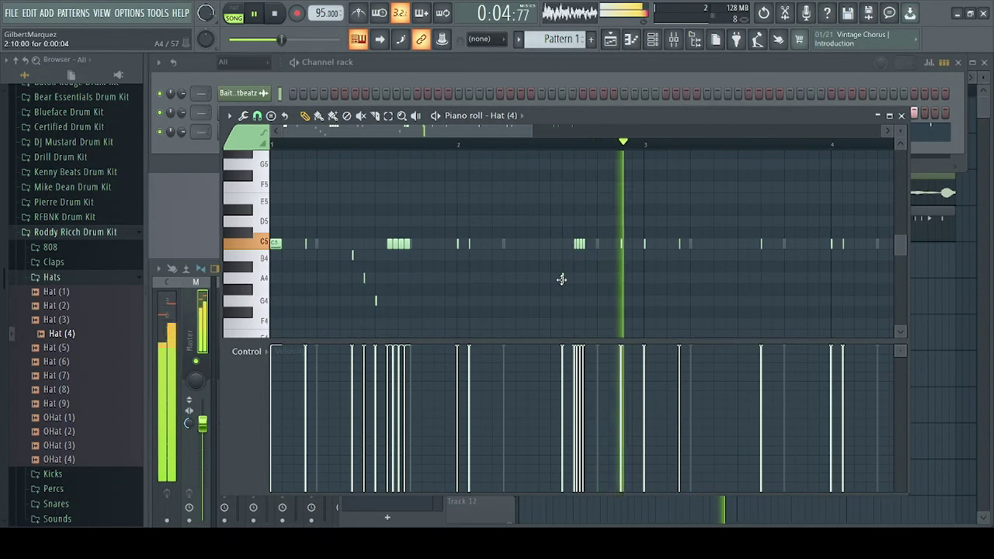
pyautogui.moveTo(562, 278)
pyautogui.mouseDown()
pyautogui.moveTo(553, 279)
pyautogui.moveTo(573, 280)
pyautogui.mouseUp()
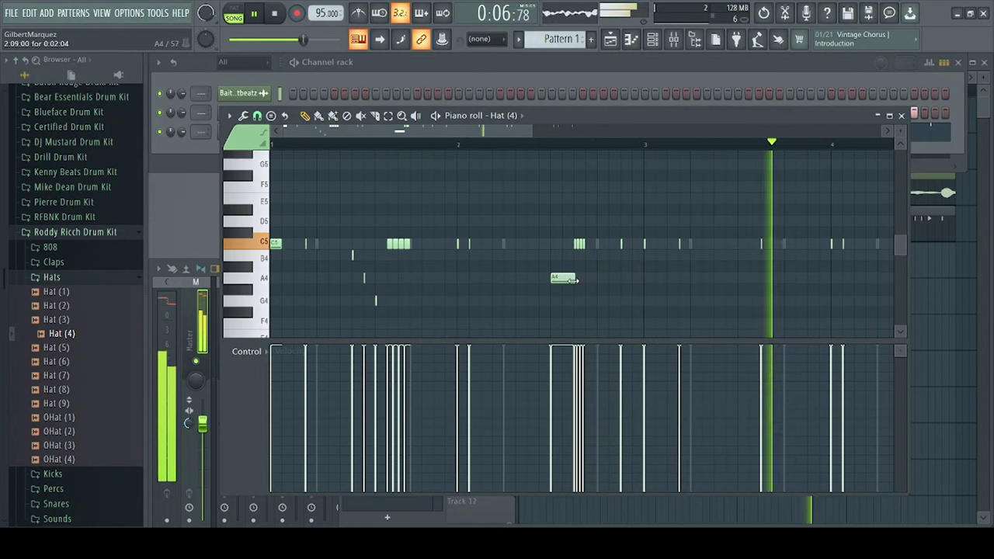
pyautogui.click(558, 280)
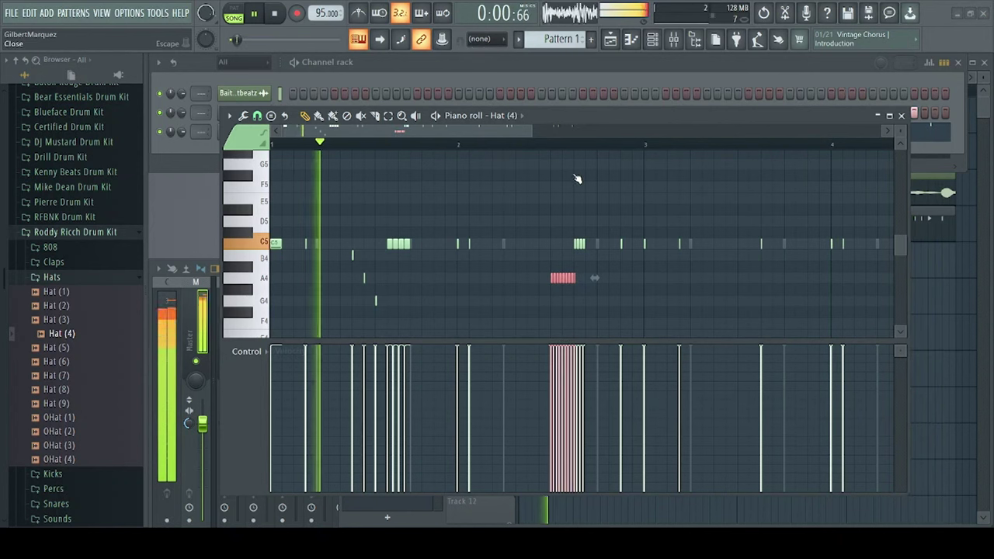
pyautogui.rightClick(555, 277)
# Step: Replace the chopped A4 hat roll in bar 2 with one short A4 note just before the C5 roll
pyautogui.click(554, 277)
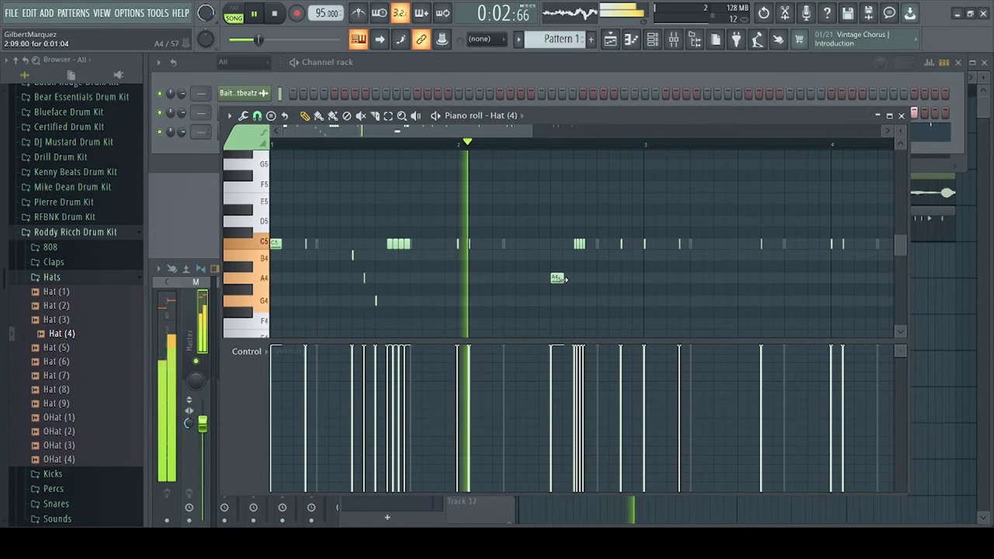
pyautogui.rightClick(556, 279)
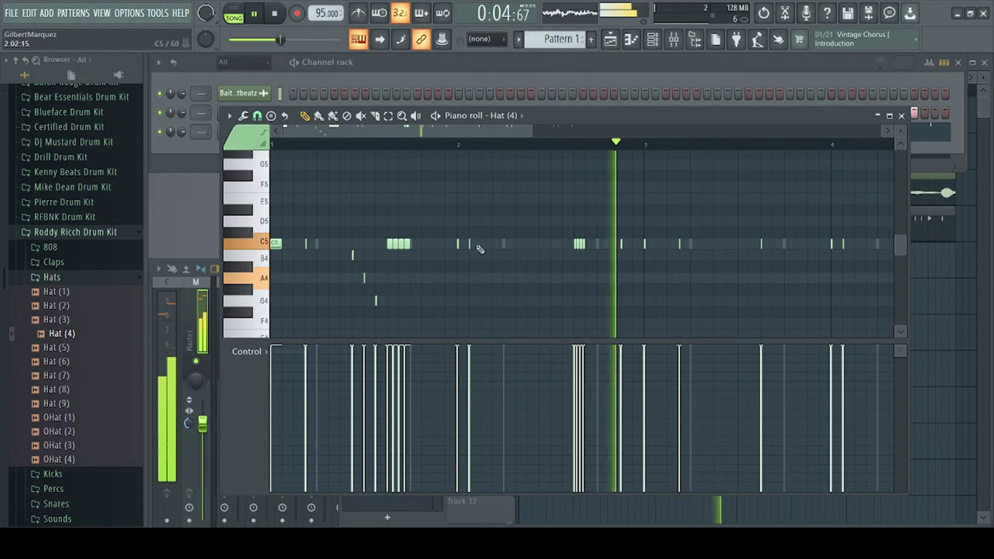
pyautogui.click(564, 279)
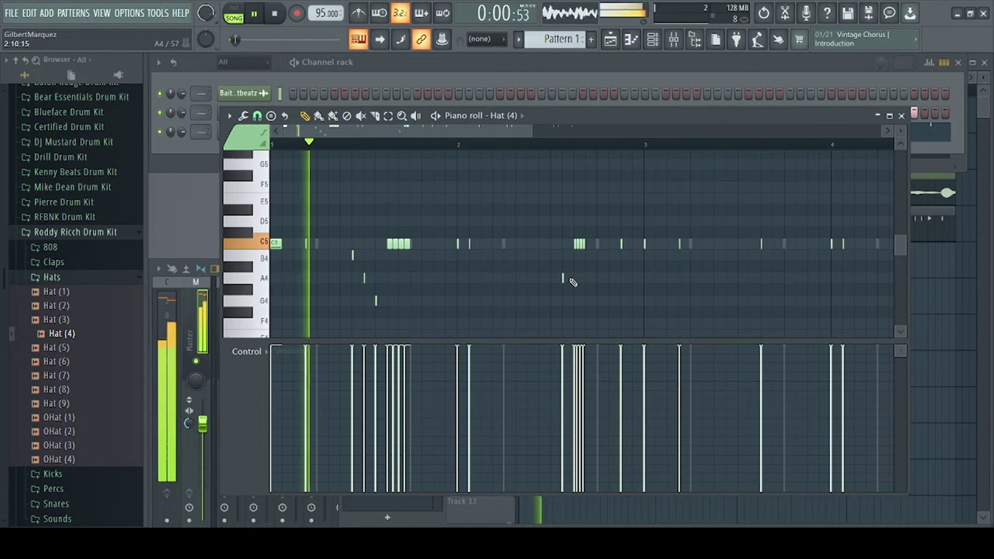
# Step: Lower the velocities of the descending B4, A4 and G4 hats in bar 1 progressively, and reduce the bar 2 A4 hat's velocity
pyautogui.scroll(-1, 535, 146)
pyautogui.moveTo(381, 308); pyautogui.dragTo(329, 244)
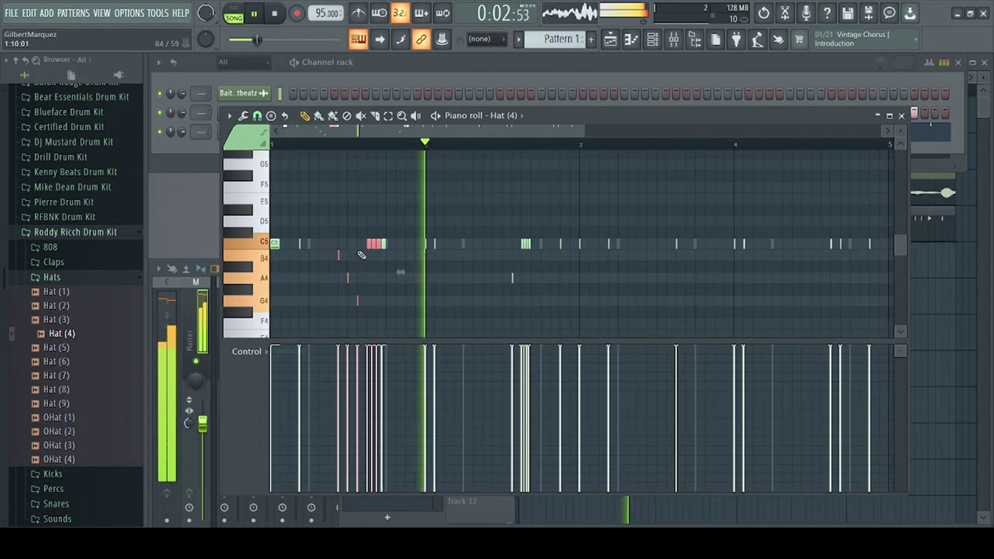
pyautogui.moveTo(372, 305); pyautogui.dragTo(336, 258)
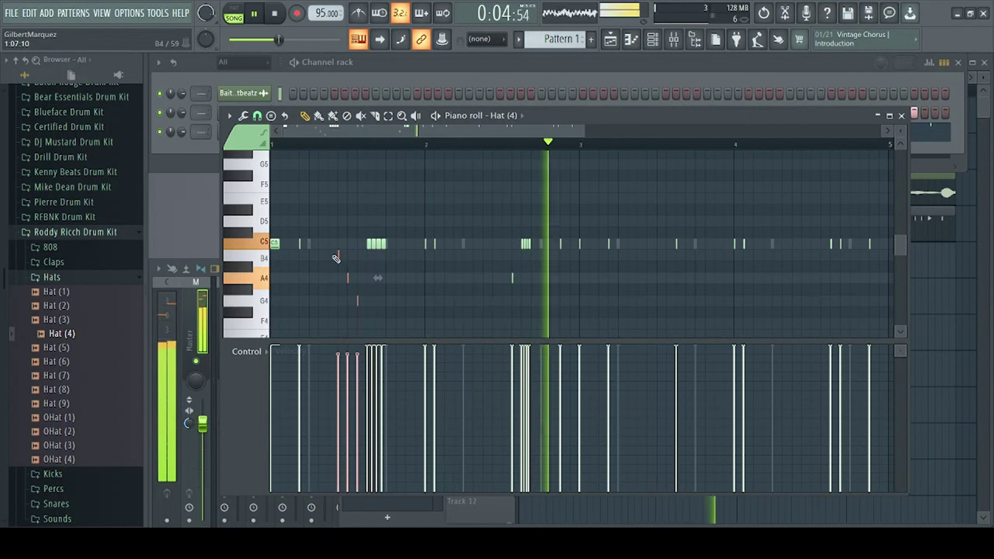
pyautogui.hotkey('ctrl', 'd')
pyautogui.click(348, 363)
pyautogui.click(358, 373)
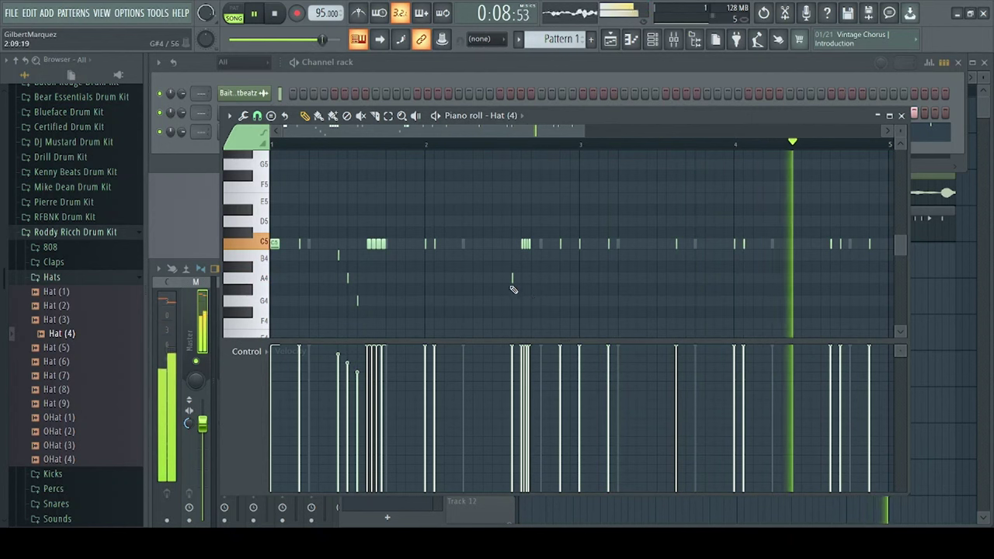
pyautogui.keyDown('ctrl'); pyautogui.click(569, 294); pyautogui.keyUp('ctrl')
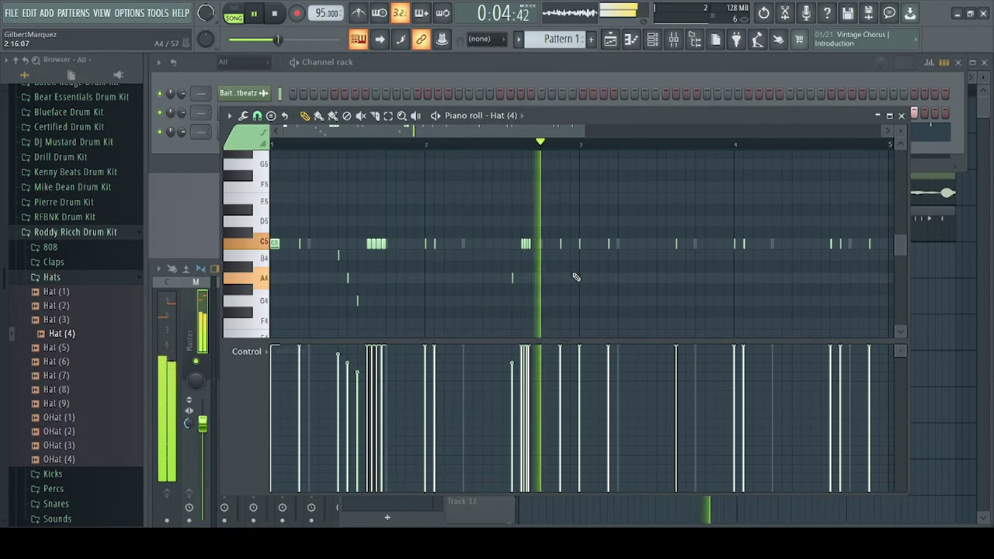
# Step: Add short B4 and A#4 hats around the late bar 3 hit and a finely chopped two-step A#4 roll starting at 4:09:00
pyautogui.click(666, 256)
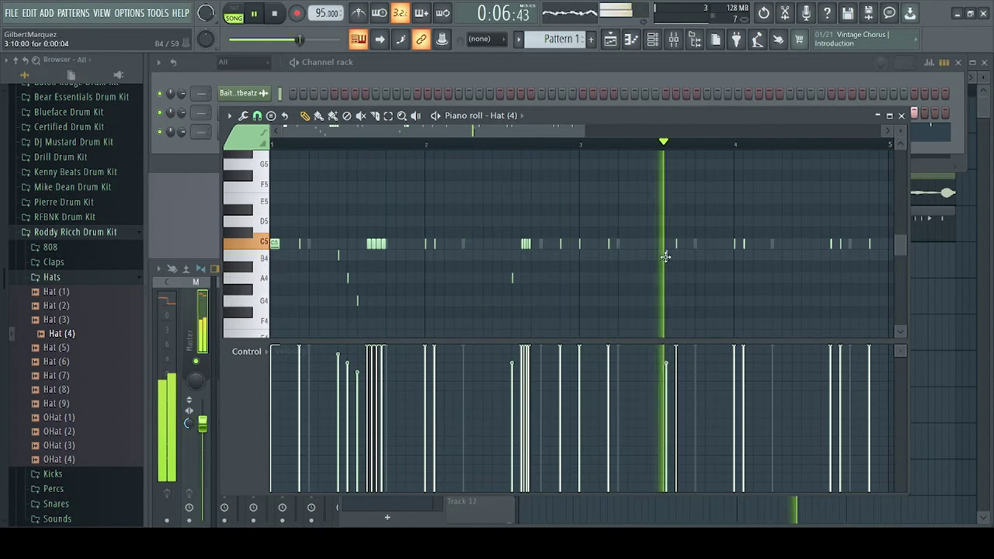
pyautogui.click(687, 266)
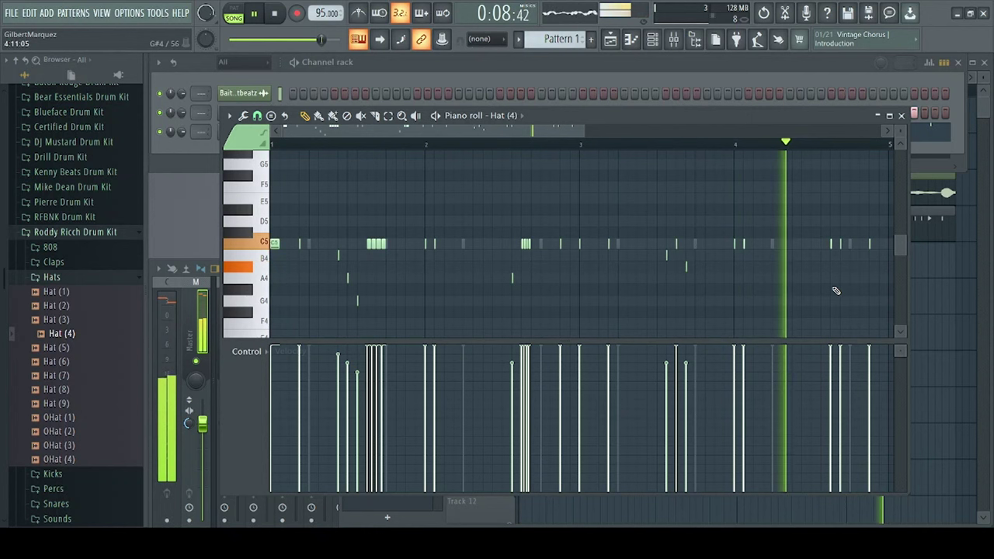
pyautogui.click(811, 266)
pyautogui.moveTo(812, 266); pyautogui.dragTo(830, 272)
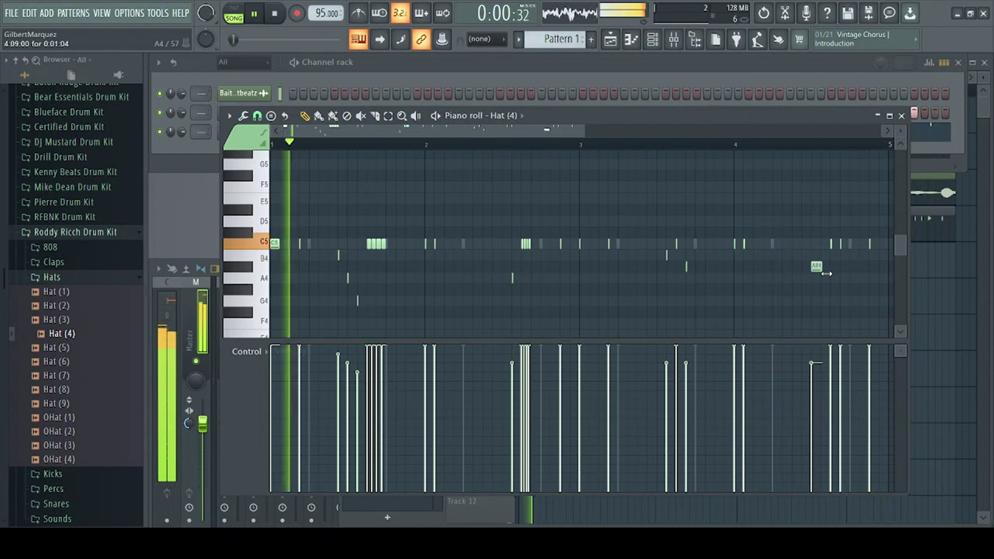
pyautogui.keyDown('ctrl'); pyautogui.click(824, 269); pyautogui.keyUp('ctrl')
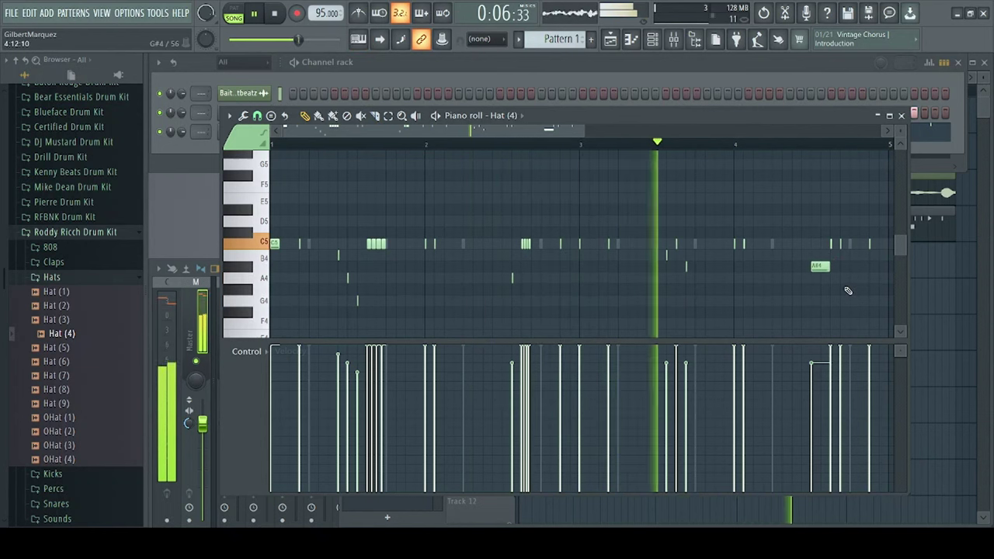
pyautogui.click(821, 267)
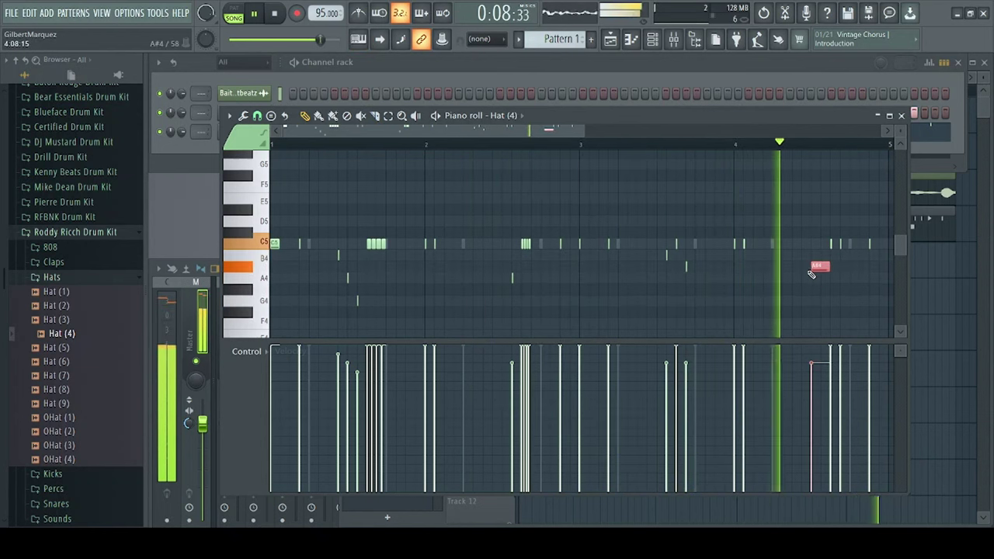
pyautogui.hotkey('alt', 'u')
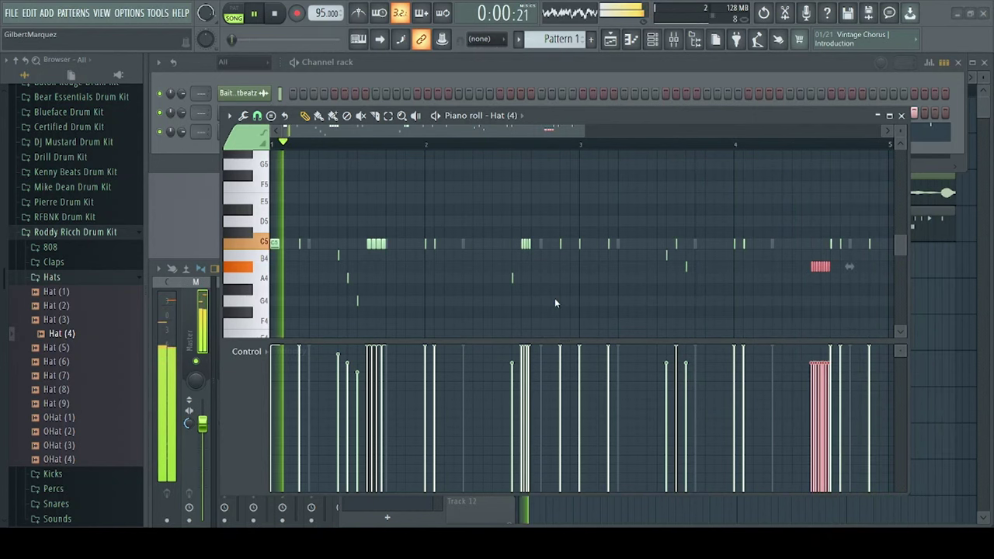
# Step: Shape the velocities of the bar 4 A#4 roll into a rising ramp from very low to high
pyautogui.moveTo(812, 426); pyautogui.dragTo(822, 400)
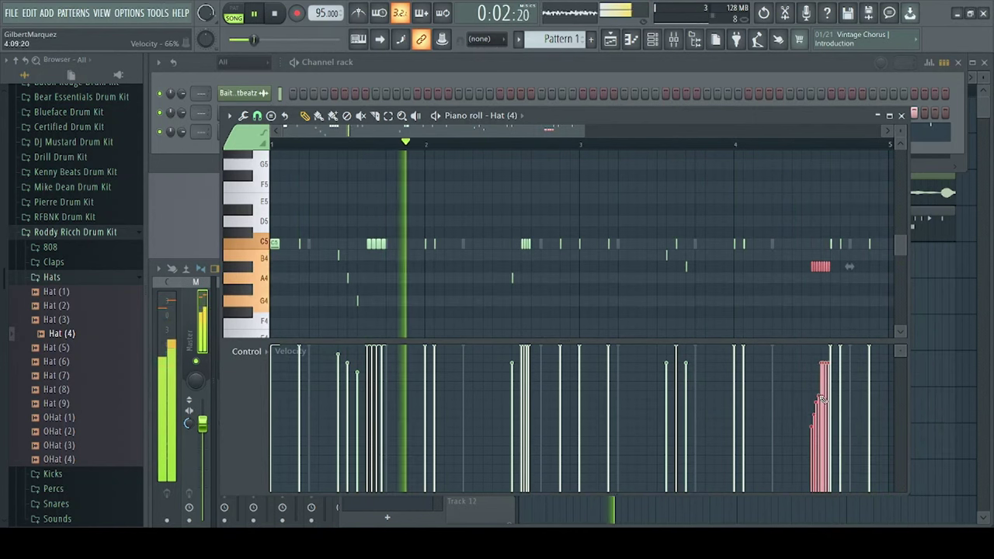
pyautogui.scroll(5, 825, 148)
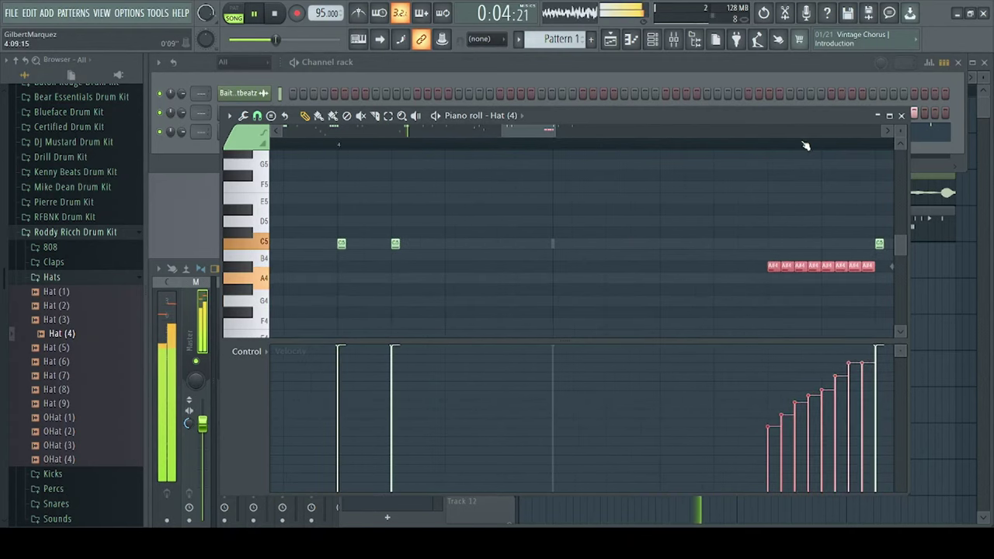
pyautogui.hscroll(4, 710, 228)
pyautogui.hscroll(-5, 644, 132)
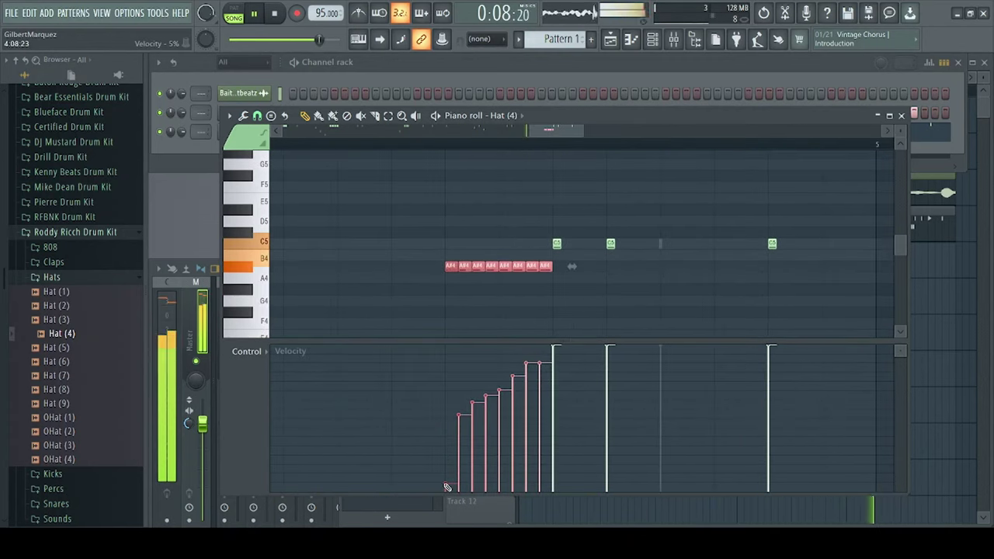
pyautogui.scroll(-1, 572, 148)
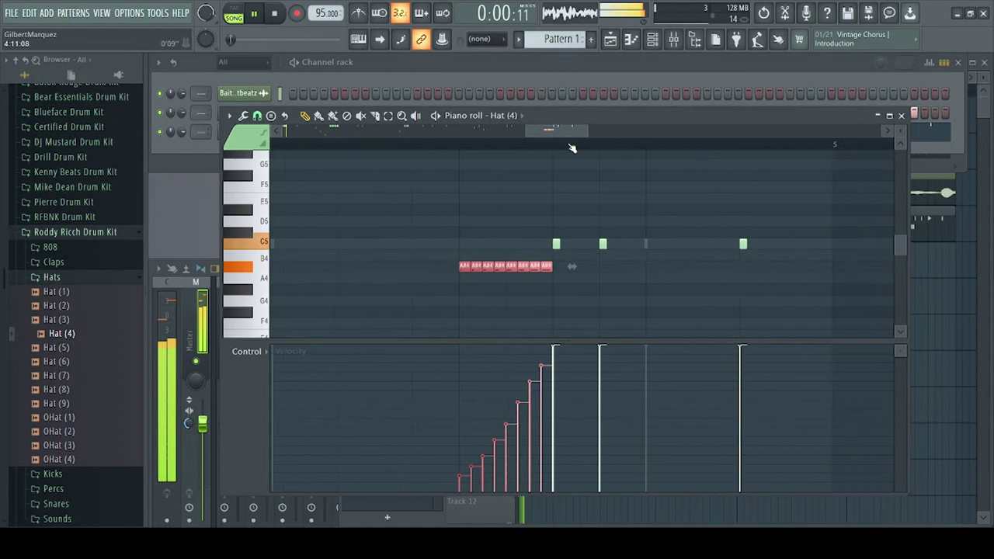
pyautogui.scroll(-4, 572, 148)
# Step: Add the Podolski VST3 synth from the installed generators as a new channel below Hat (4)
pyautogui.click(408, 66)
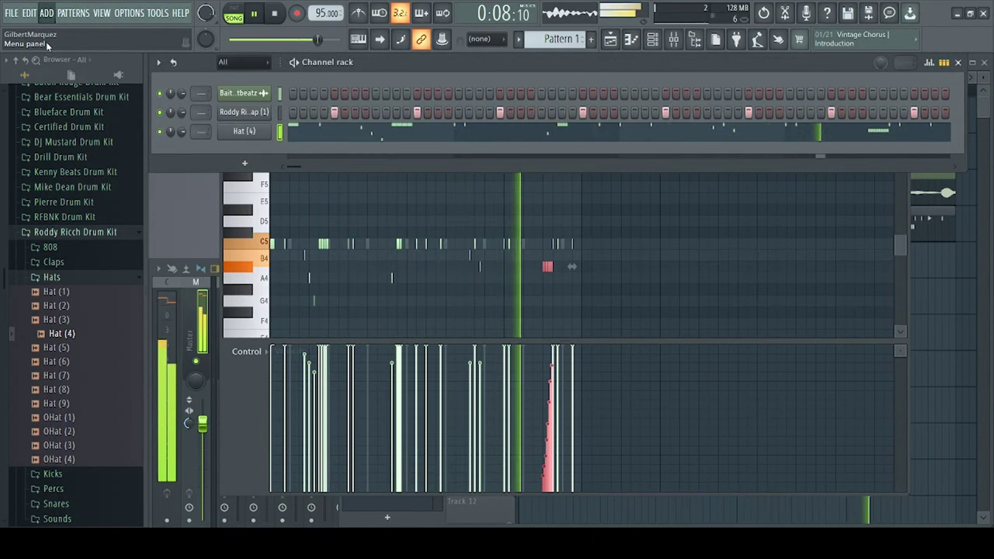
pyautogui.scroll(8, 31, 225)
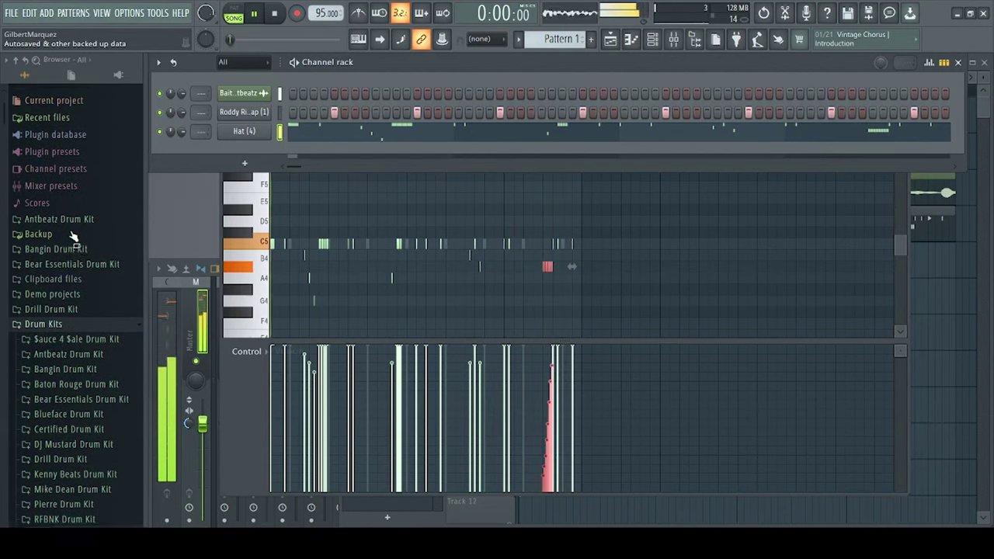
pyautogui.click(54, 125)
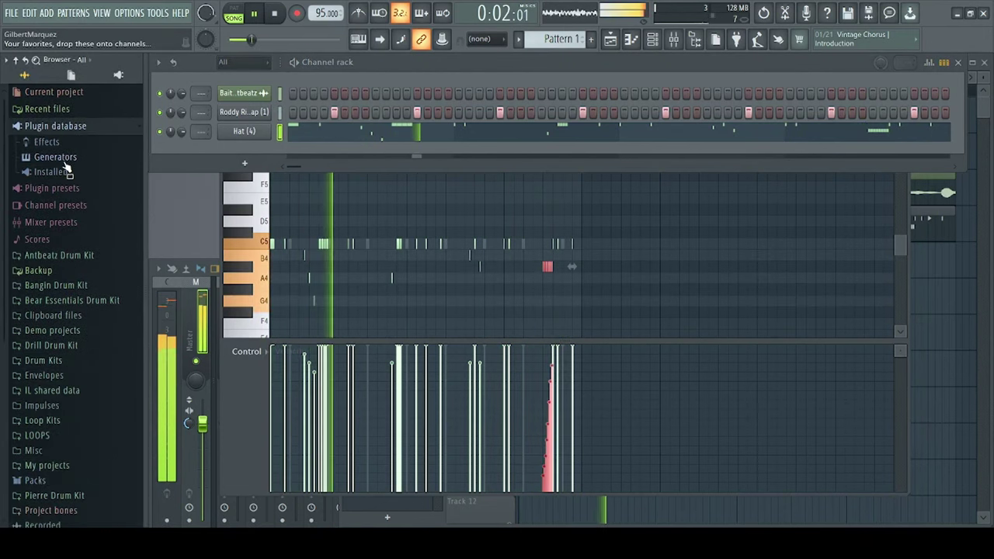
pyautogui.click(65, 202)
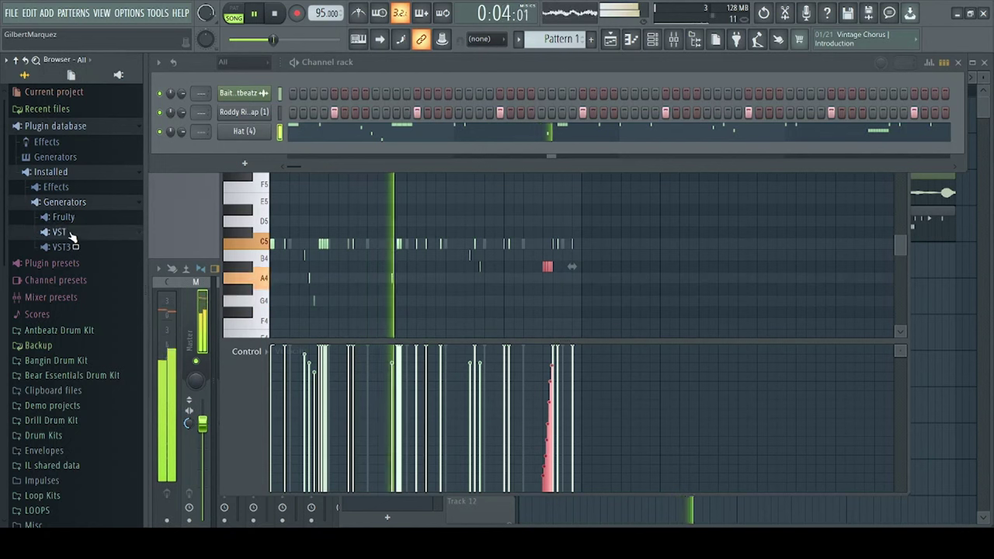
pyautogui.click(60, 232)
pyautogui.click(61, 275)
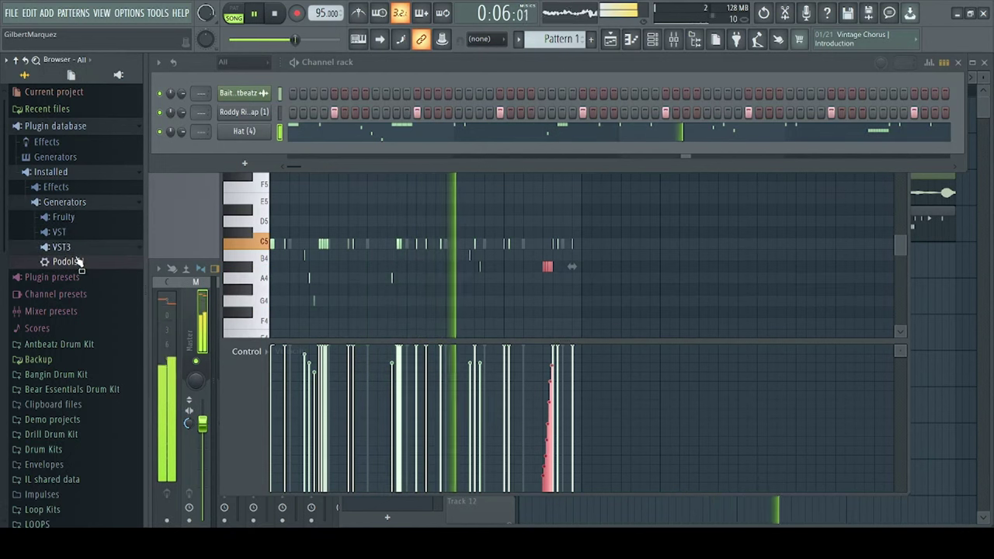
pyautogui.moveTo(75, 261); pyautogui.dragTo(215, 171)
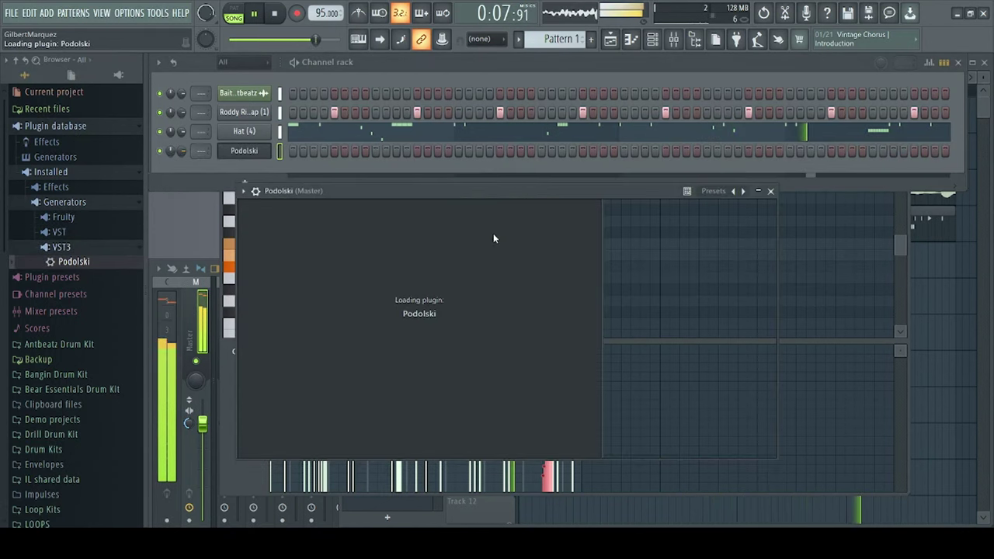
pyautogui.click(52, 126)
pyautogui.moveTo(451, 245)
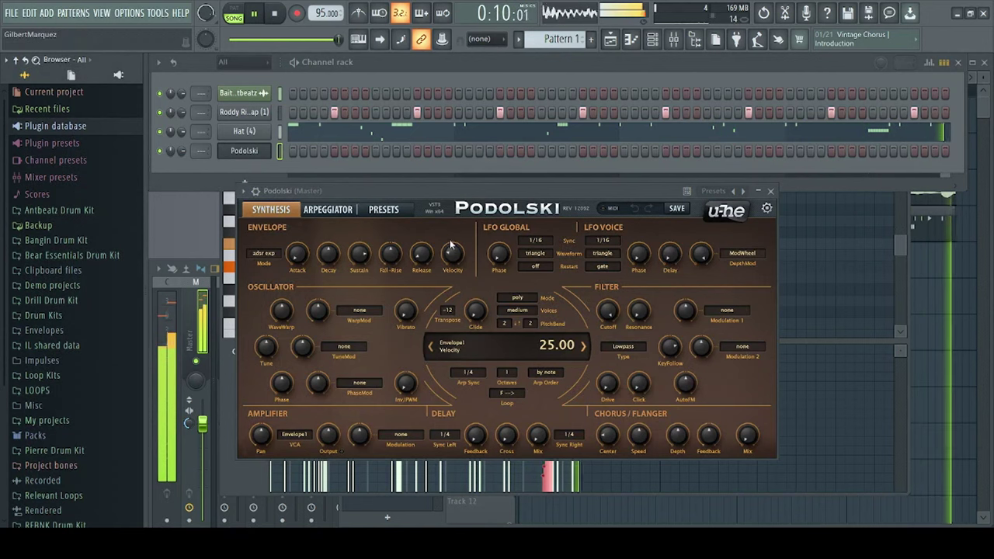
pyautogui.moveTo(423, 186); pyautogui.dragTo(461, 202)
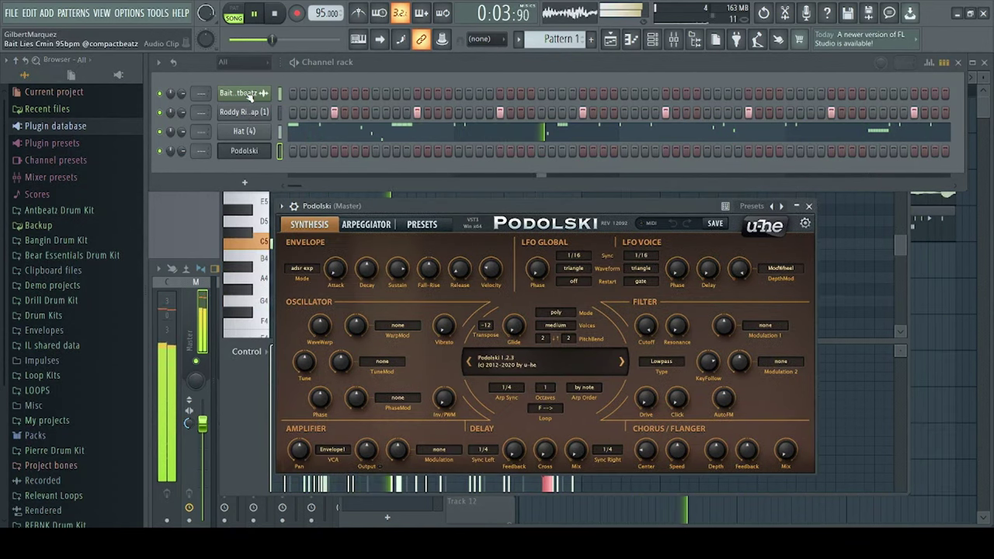
pyautogui.rightClick(253, 149)
pyautogui.click(310, 152)
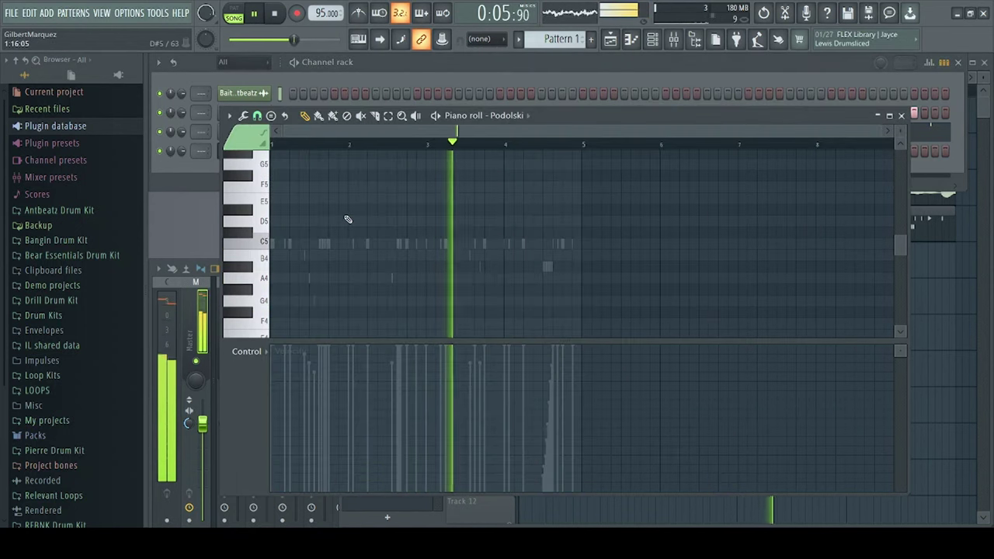
pyautogui.click(211, 166)
pyautogui.click(248, 154)
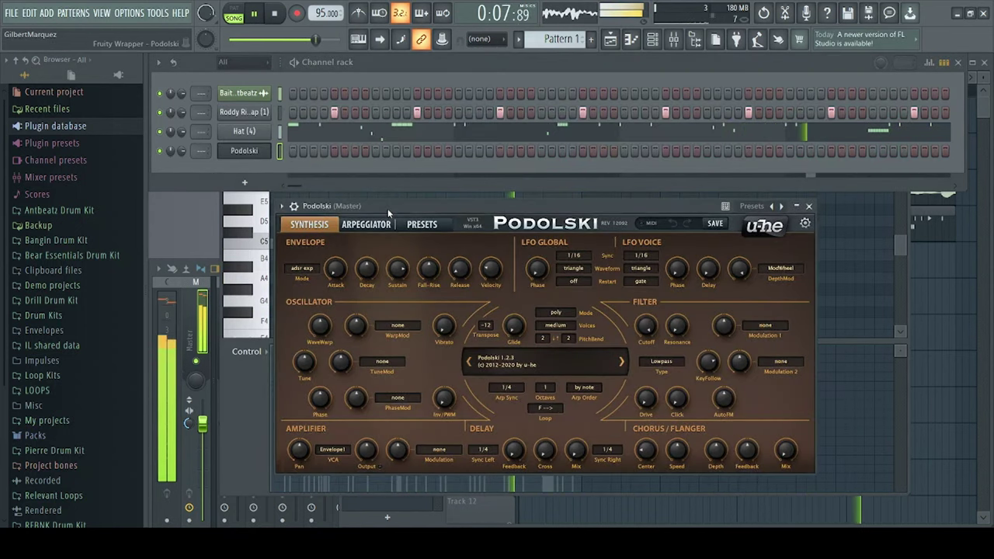
# Step: Load the TUC E-Bass Wah preset from Podolski's 01 Basses folder
pyautogui.moveTo(389, 208); pyautogui.dragTo(382, 181)
pyautogui.click(412, 198)
pyautogui.click(325, 272)
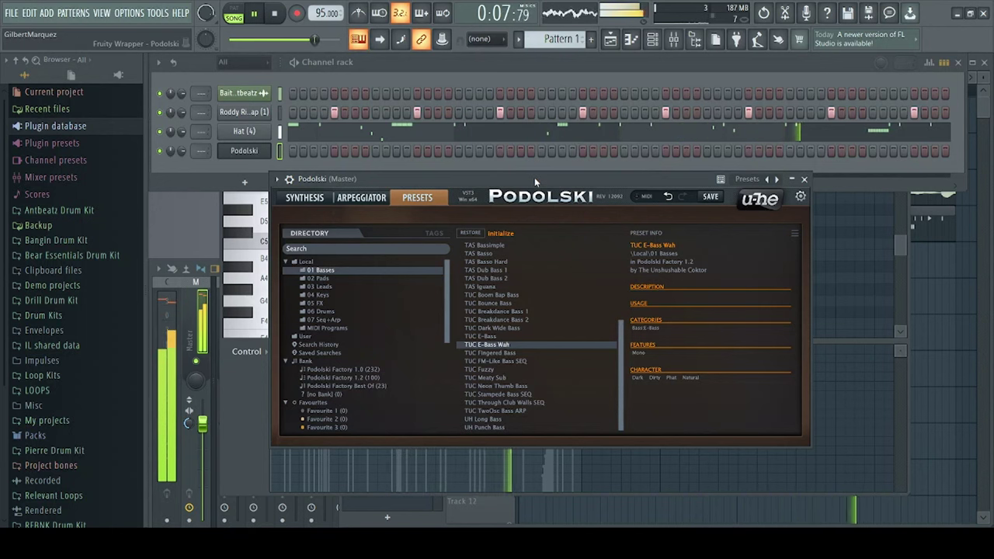
pyautogui.moveTo(535, 178); pyautogui.dragTo(549, 189)
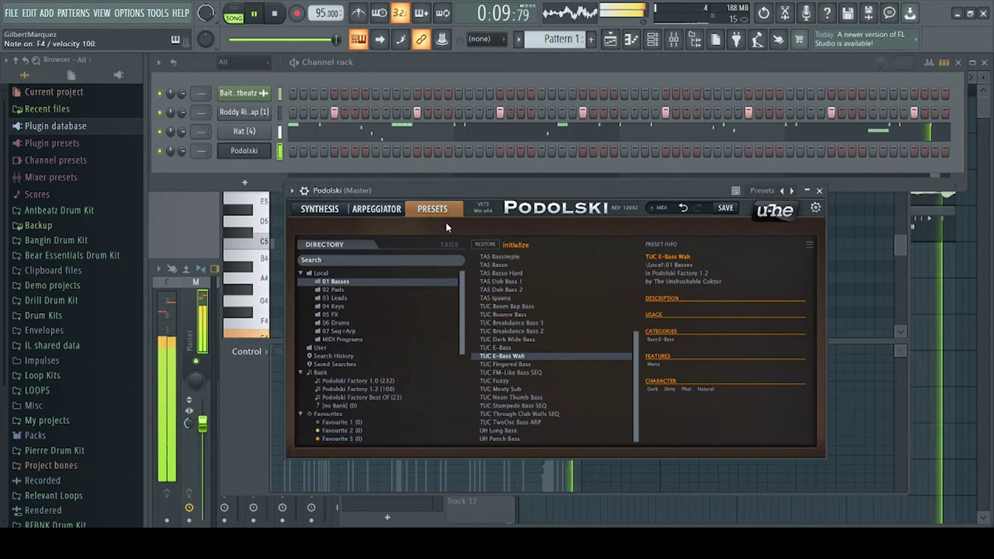
# Step: Check Podolski's synthesis and arpeggiator settings, and switch its preset to TUC E-Bass
pyautogui.click(320, 210)
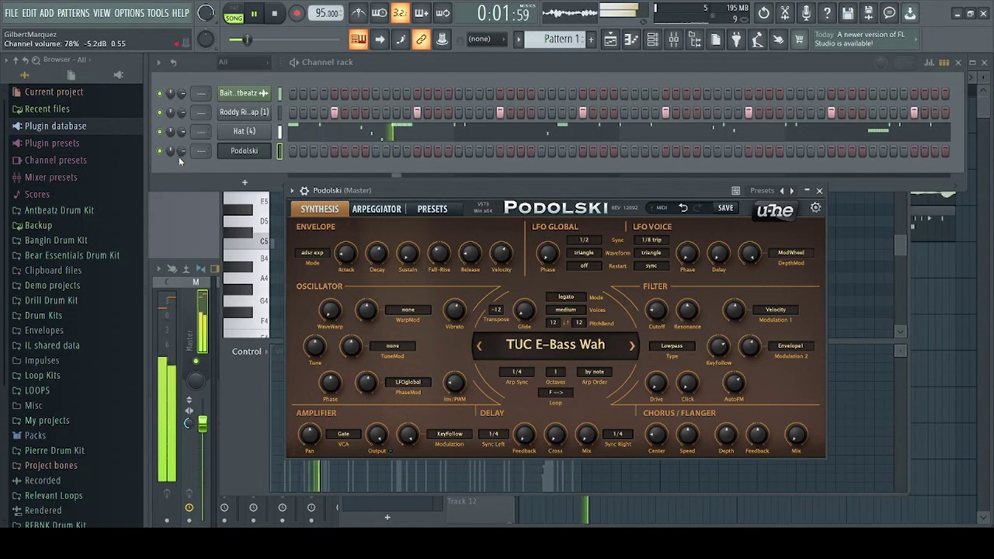
pyautogui.click(376, 210)
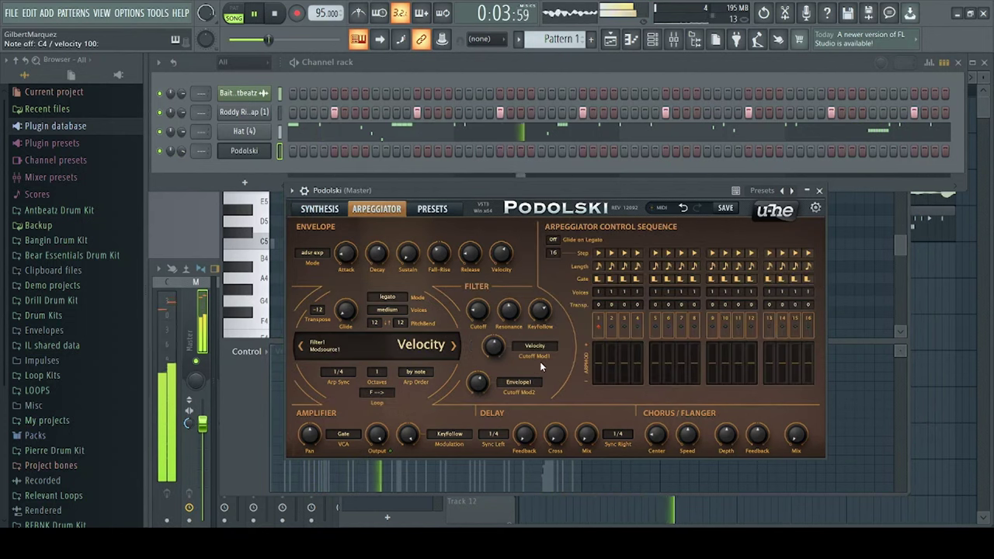
pyautogui.click(433, 210)
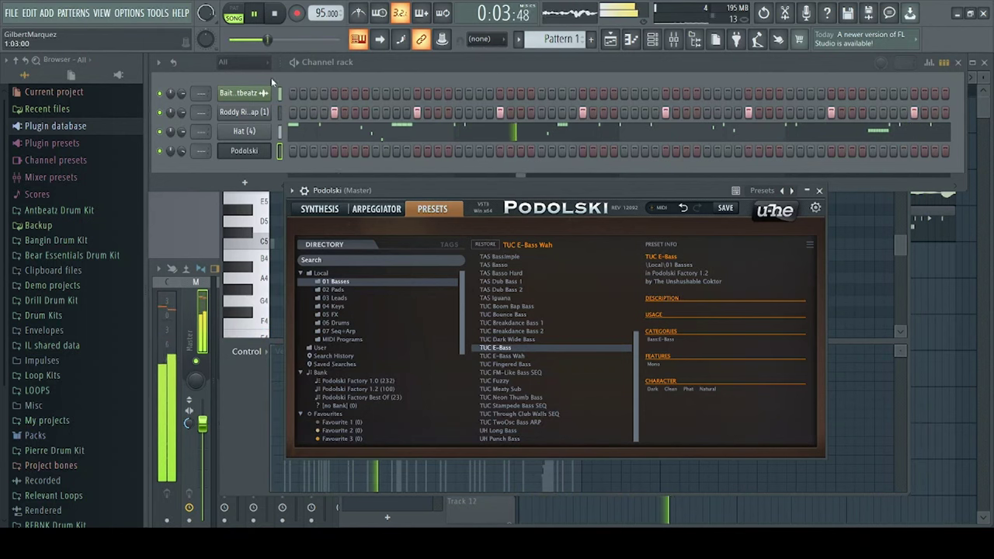
# Step: Open the Podolski channel's notes for editing and place a C4 note at the start of bar 1
pyautogui.press('F7')
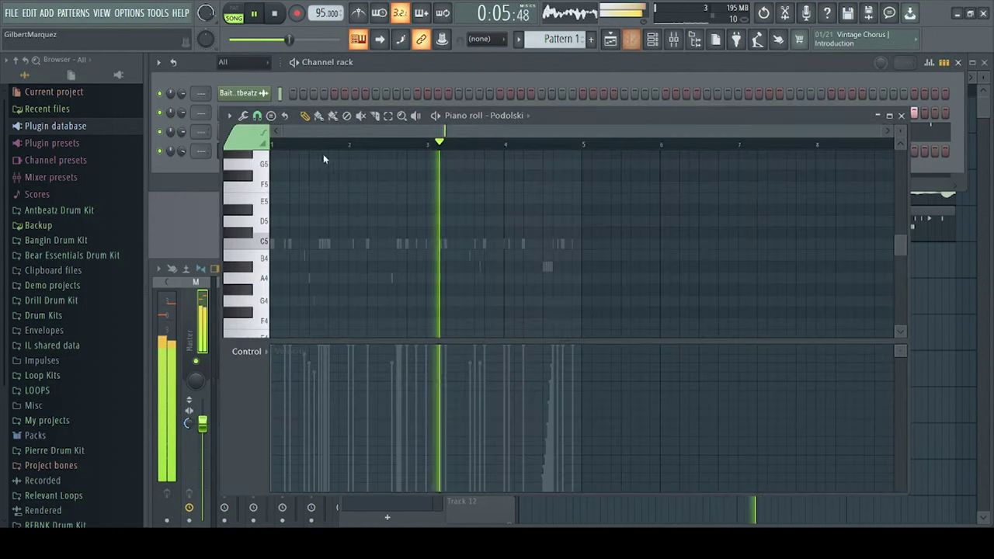
pyautogui.scroll(-2, 340, 253)
pyautogui.scroll(2, 339, 256)
pyautogui.click(262, 247)
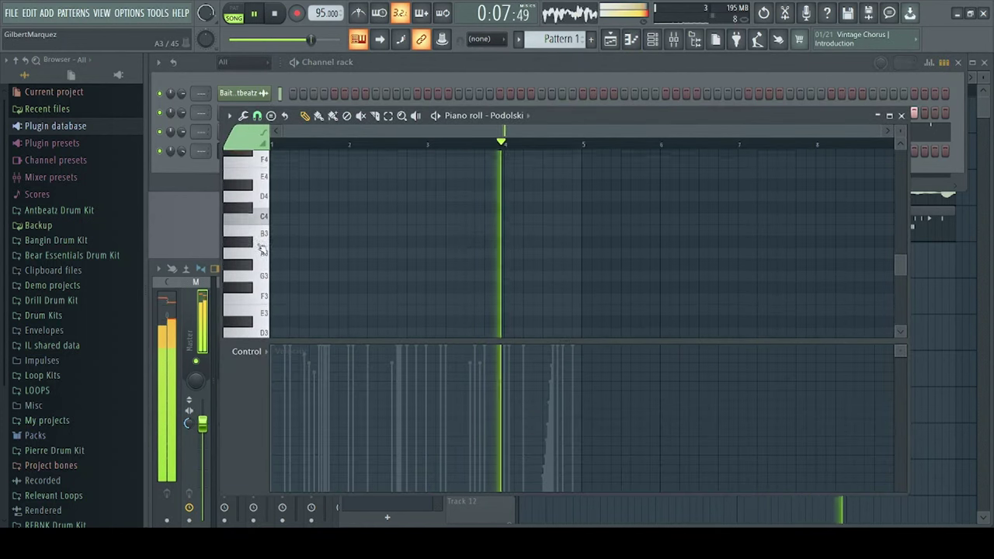
pyautogui.scroll(-3, 263, 250)
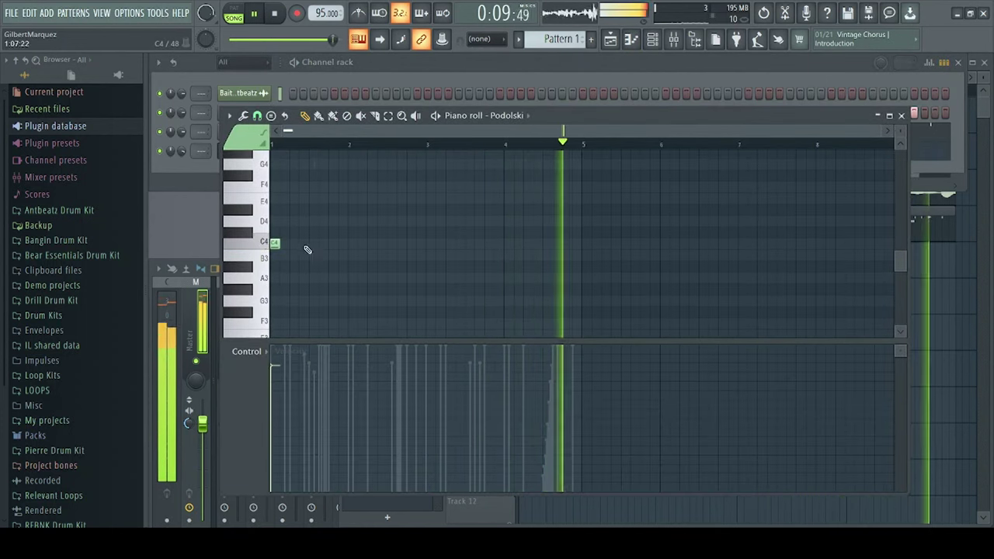
# Step: Raise the bar 1 C4 note to full velocity and bring up the Podolski synth window
pyautogui.click(278, 243)
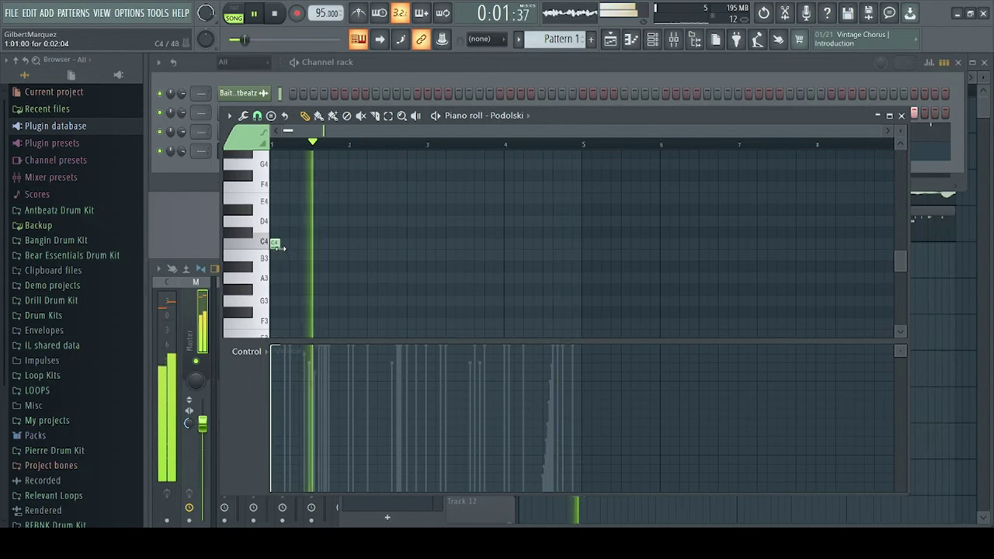
pyautogui.scroll(3, 317, 140)
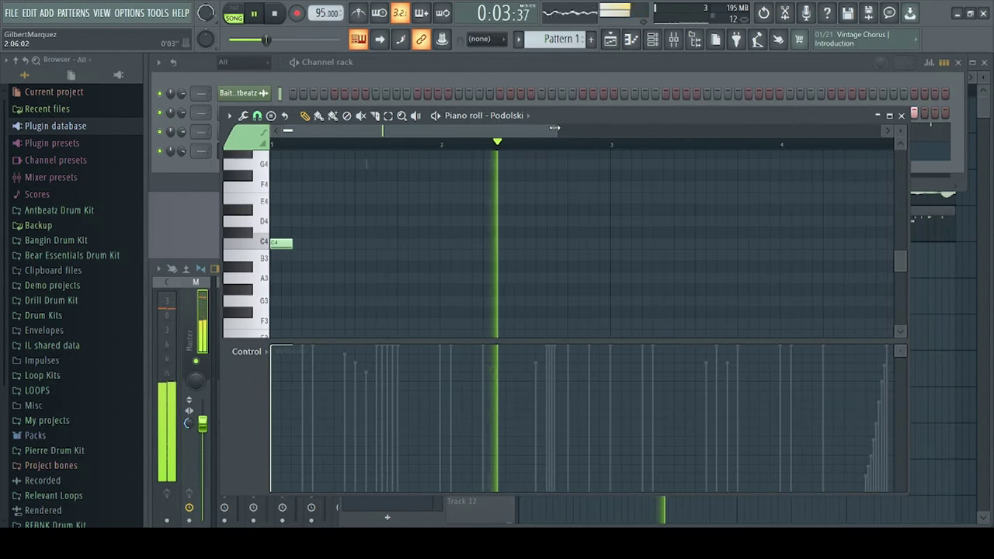
pyautogui.click(195, 167)
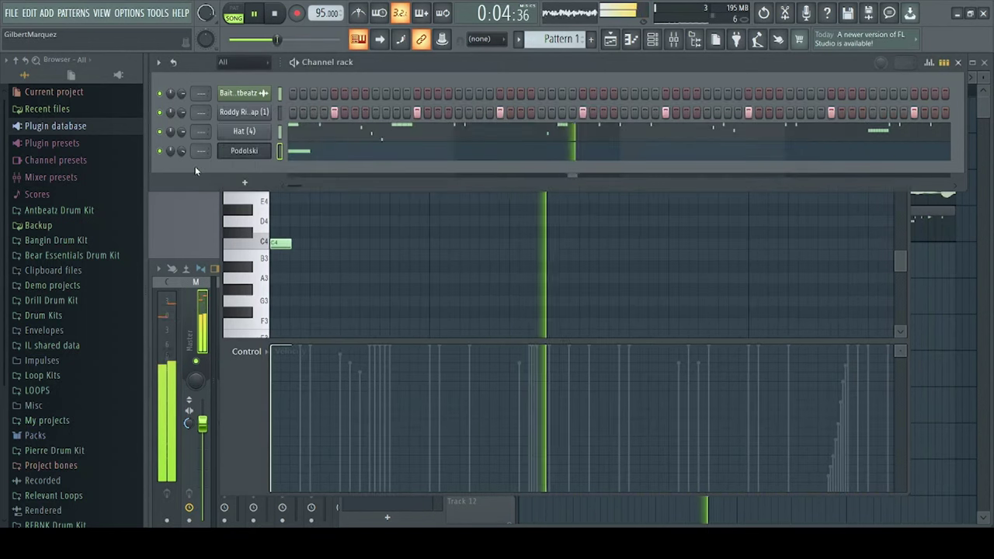
pyautogui.click(237, 157)
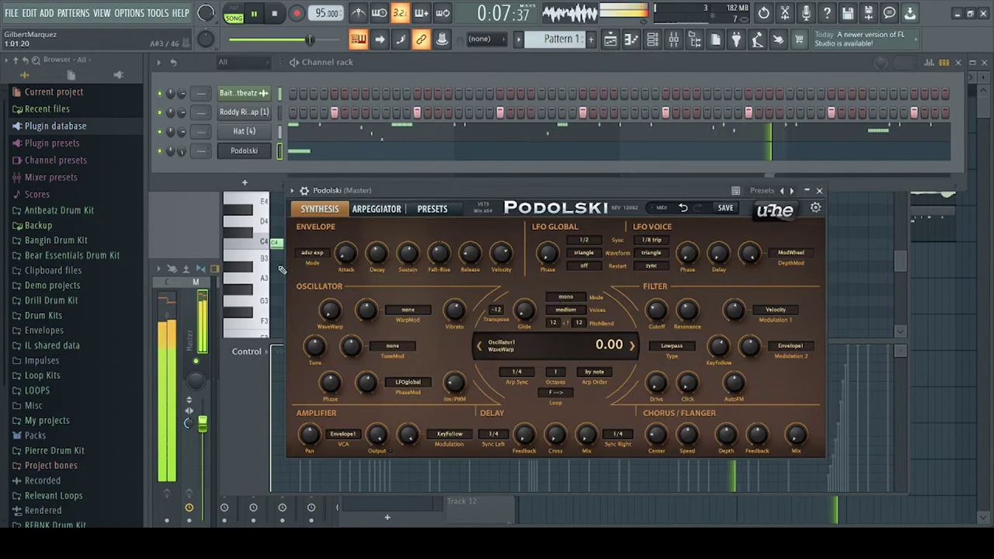
# Step: Return to the Podolski notes and complete bar 1 with C4 notes at steps 4, 7 and 13 and an A#3 at step 16
pyautogui.click(286, 279)
pyautogui.scroll(2, 305, 133)
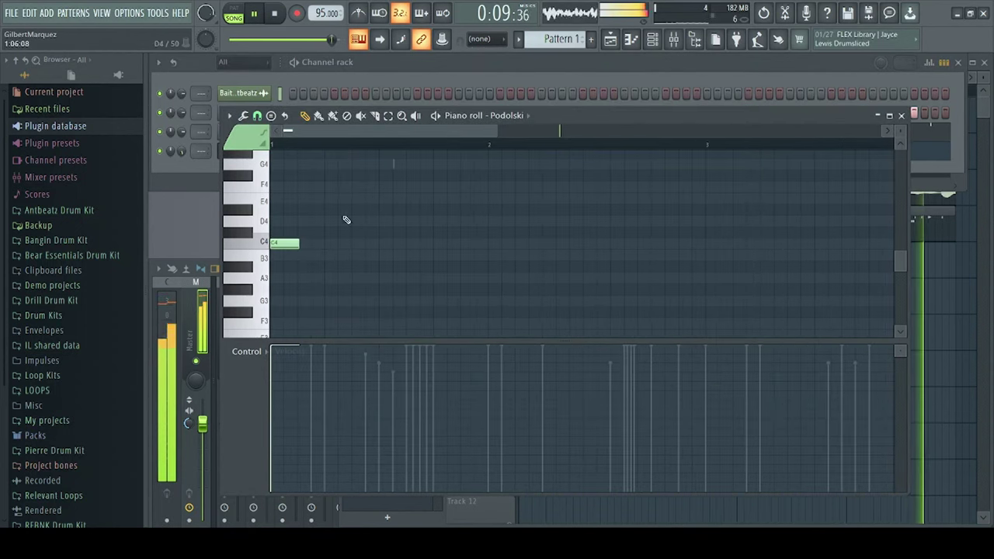
pyautogui.click(327, 243)
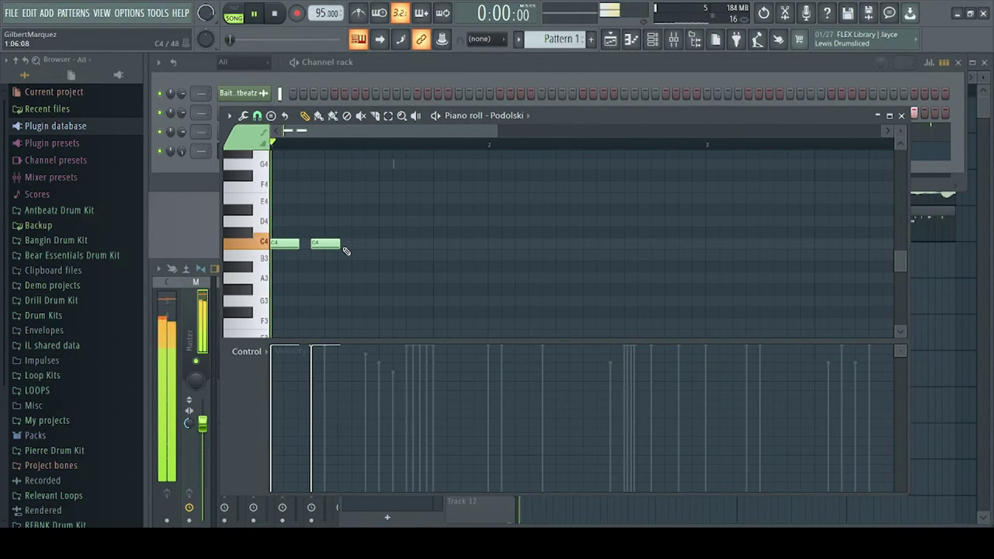
pyautogui.click(362, 243)
pyautogui.click(458, 243)
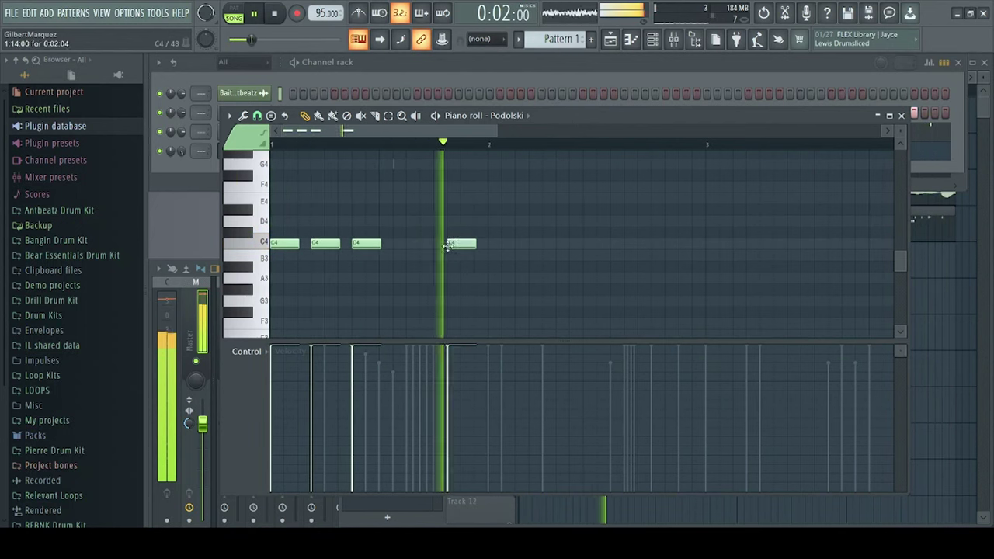
pyautogui.click(482, 266)
pyautogui.moveTo(461, 243); pyautogui.dragTo(448, 243)
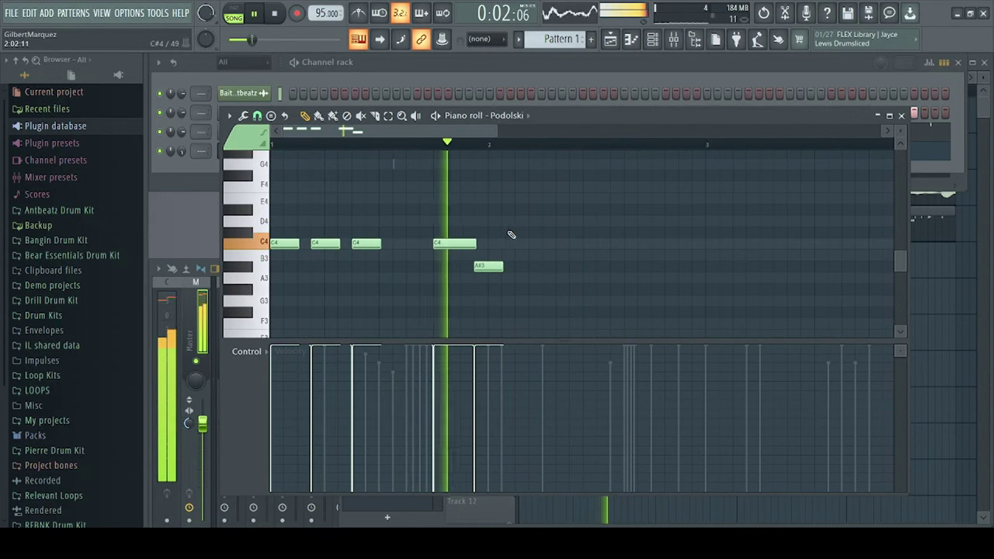
# Step: Add A#3 notes at steps 11 and 15 of bar 2 and a G3 note at the start of bar 3
pyautogui.click(633, 268)
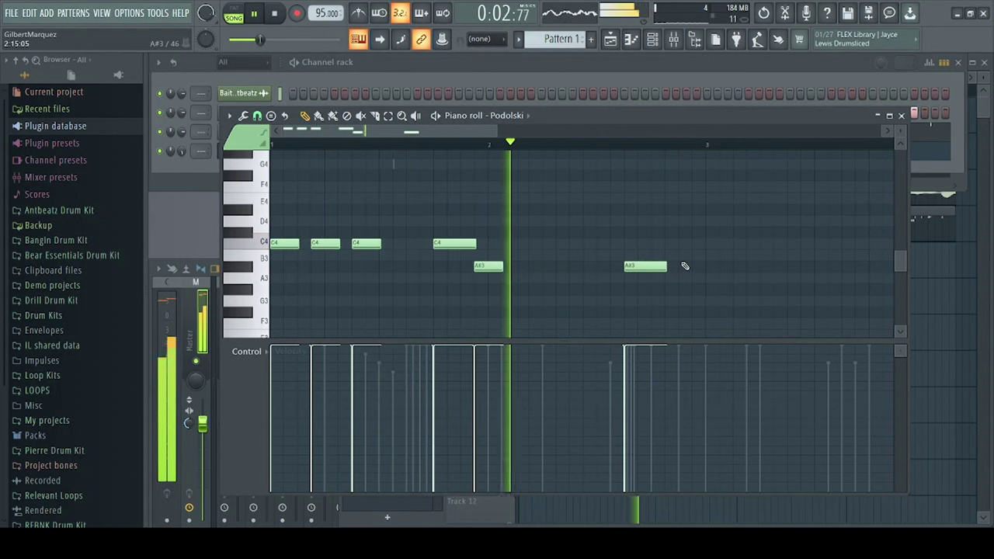
pyautogui.click(684, 268)
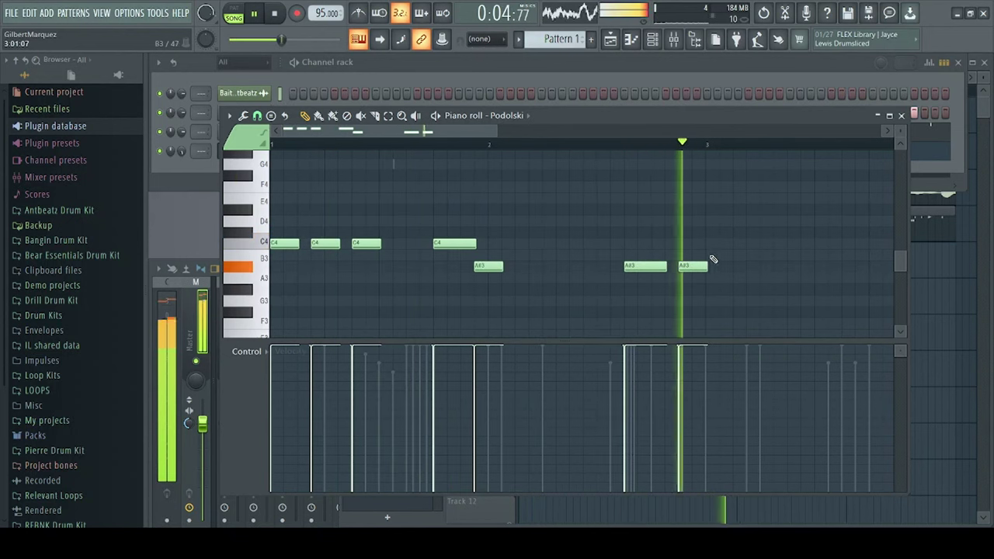
pyautogui.click(713, 290)
pyautogui.press('space')
pyautogui.moveTo(720, 290); pyautogui.dragTo(718, 301)
pyautogui.press('space')
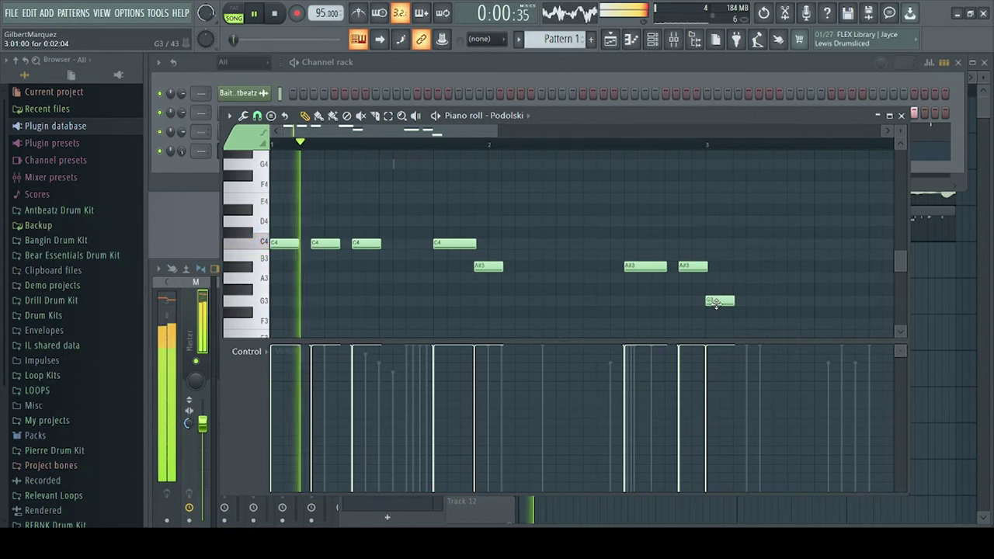
# Step: Audition other pitches for the note at the start of bar 3 and move it to F3
pyautogui.scroll(-1, 666, 140)
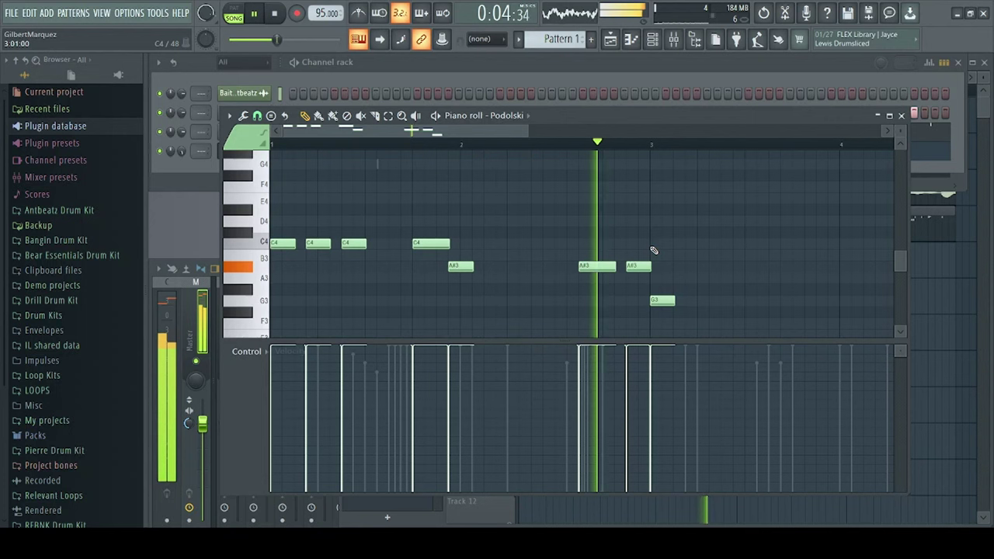
pyautogui.press('space')
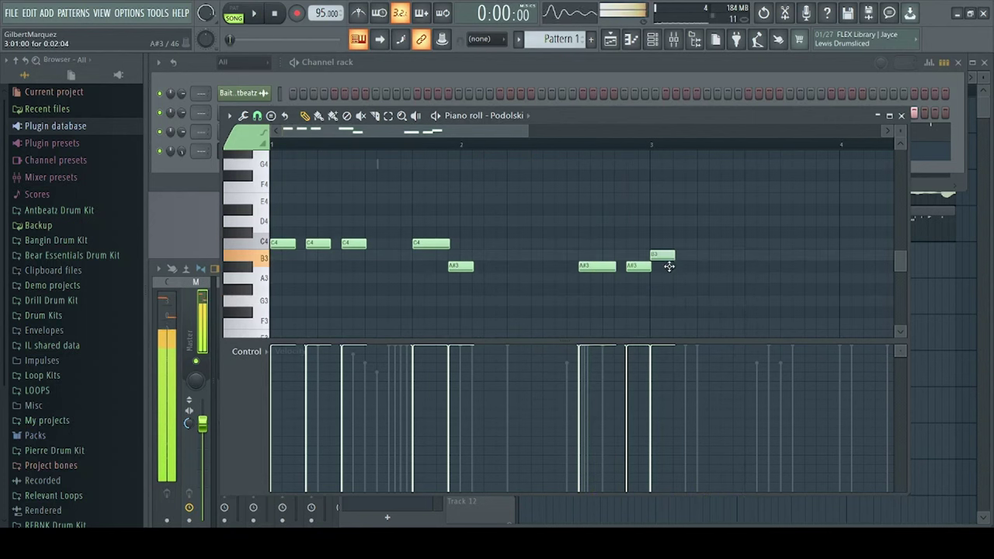
pyautogui.moveTo(672, 337); pyautogui.dragTo(671, 272)
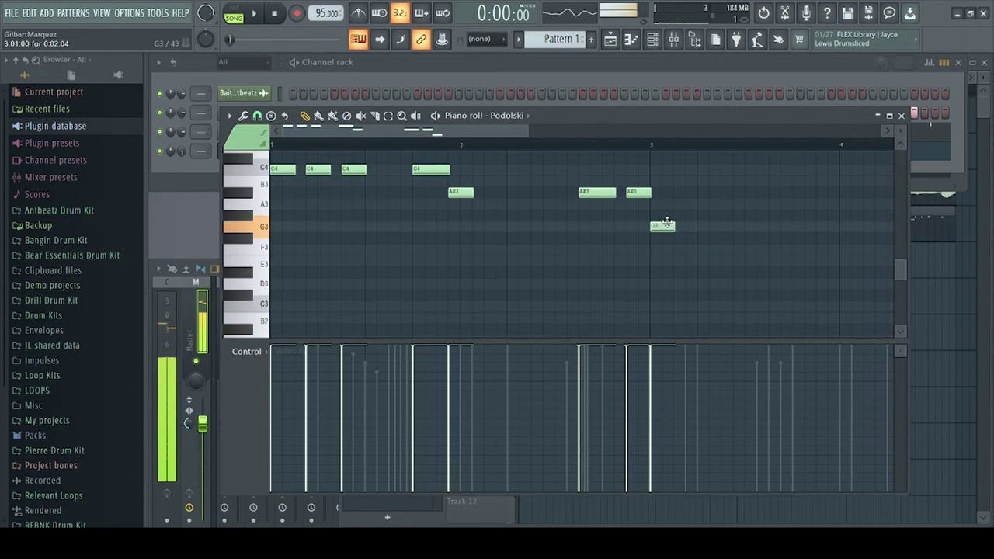
pyautogui.press('space')
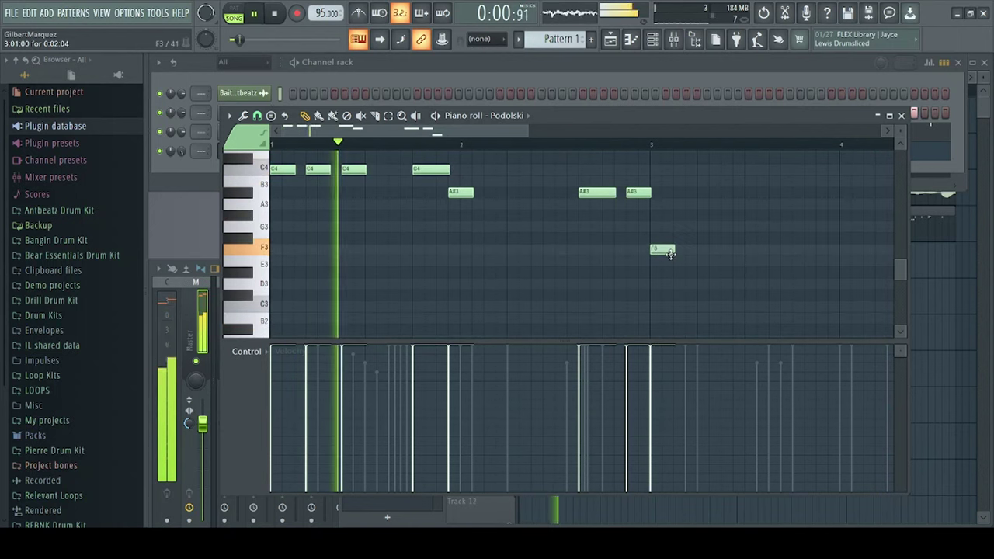
pyautogui.scroll(1, 672, 242)
# Step: Try the C4 and A#3 notes of bars 1 and 2 an octave lower, and move them back up
pyautogui.moveTo(672, 241); pyautogui.dragTo(179, 172)
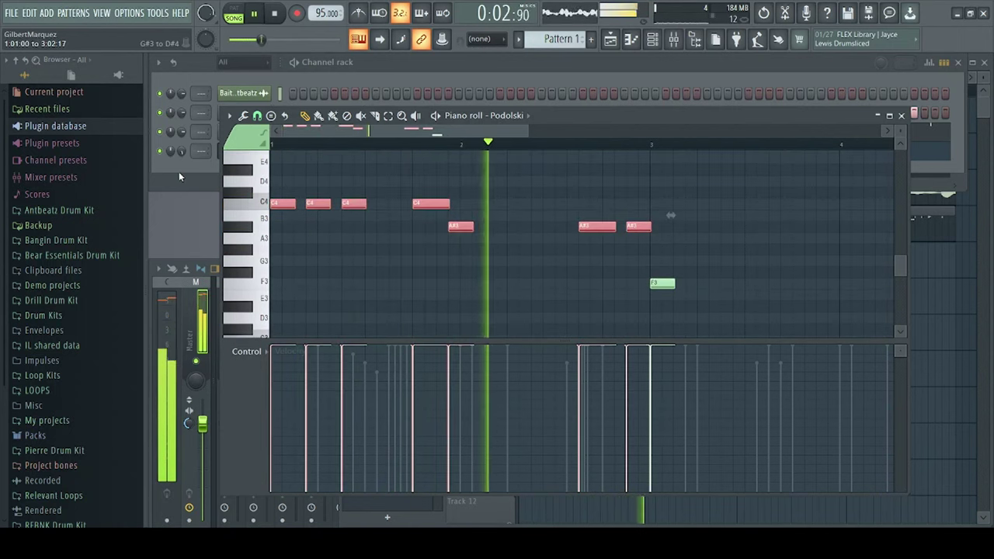
pyautogui.hotkey('ctrl', 'Down')
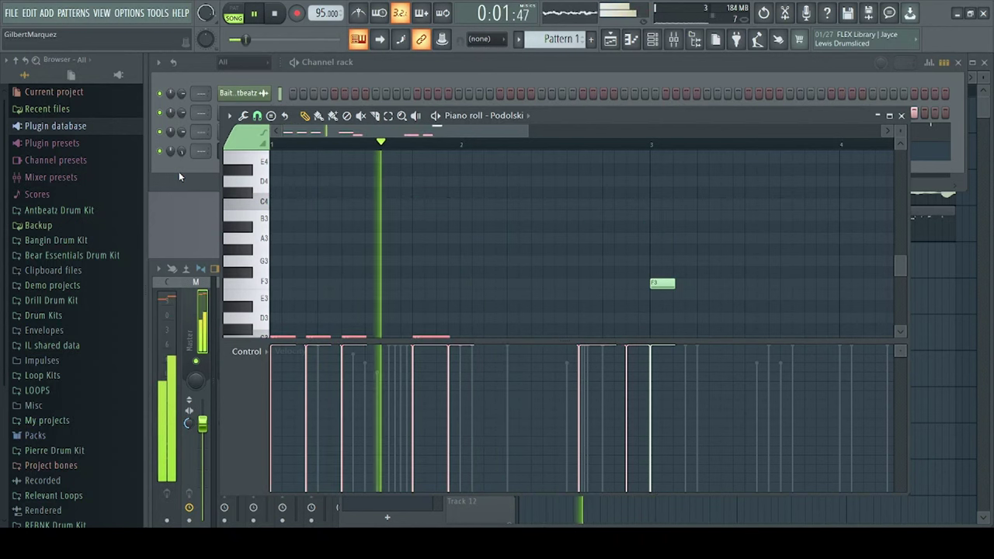
pyautogui.hotkey('ctrl', 'Up')
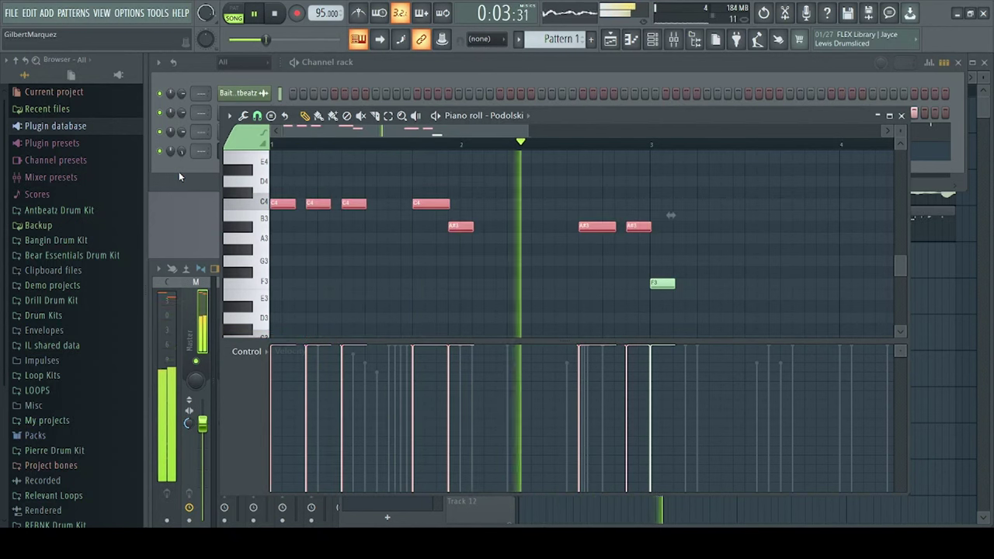
pyautogui.press('space')
pyautogui.press('space')
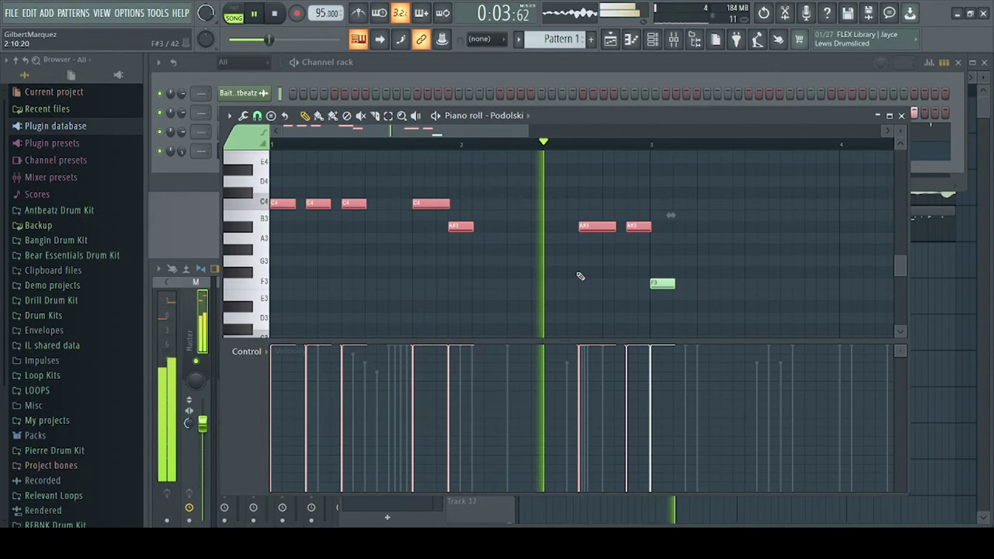
# Step: Deselect the notes and add two more F3 notes in bar 3, at steps 11 and 14
pyautogui.click(657, 282)
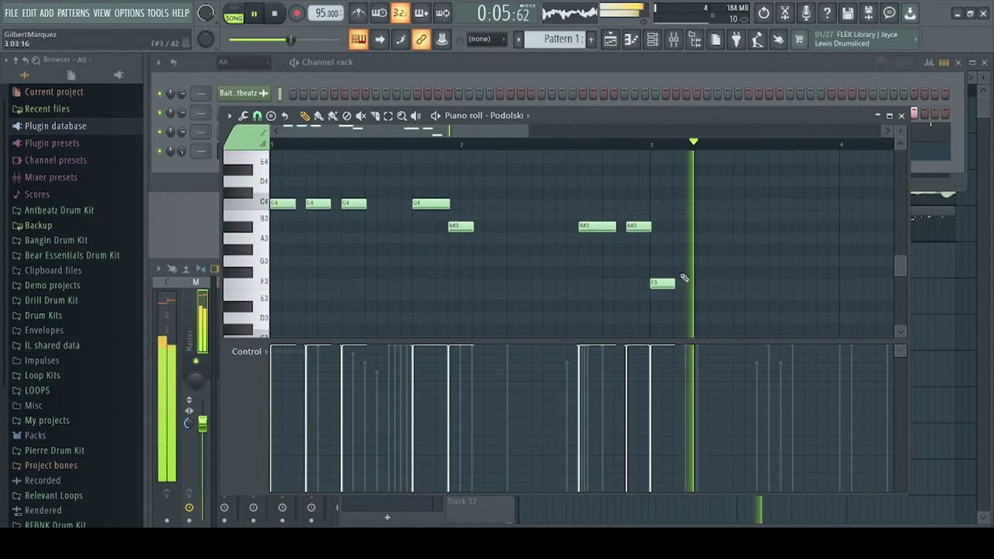
pyautogui.click(783, 284)
pyautogui.click(816, 285)
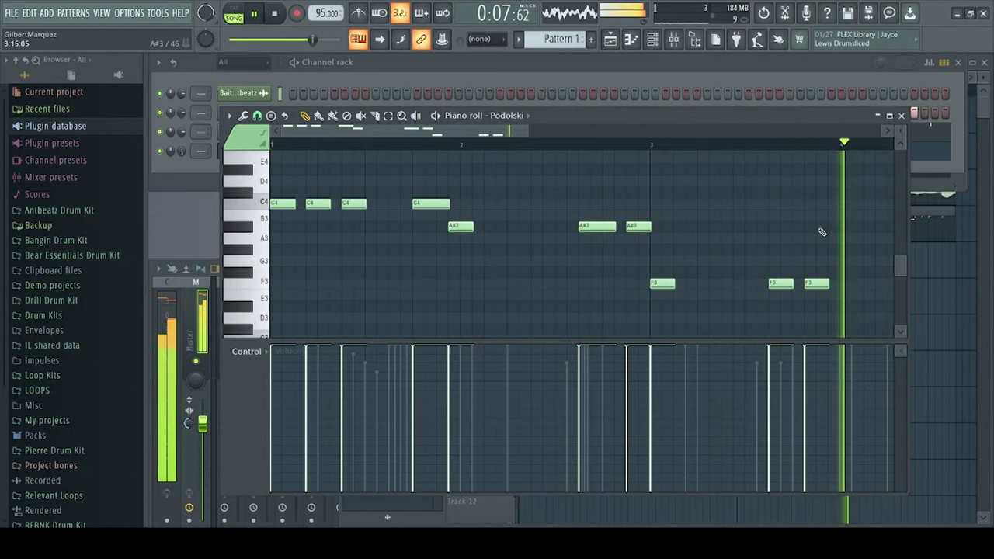
# Step: Transpose the three F3 notes in bar 3 up an octave to F4
pyautogui.hotkey('ctrl', 'Up')
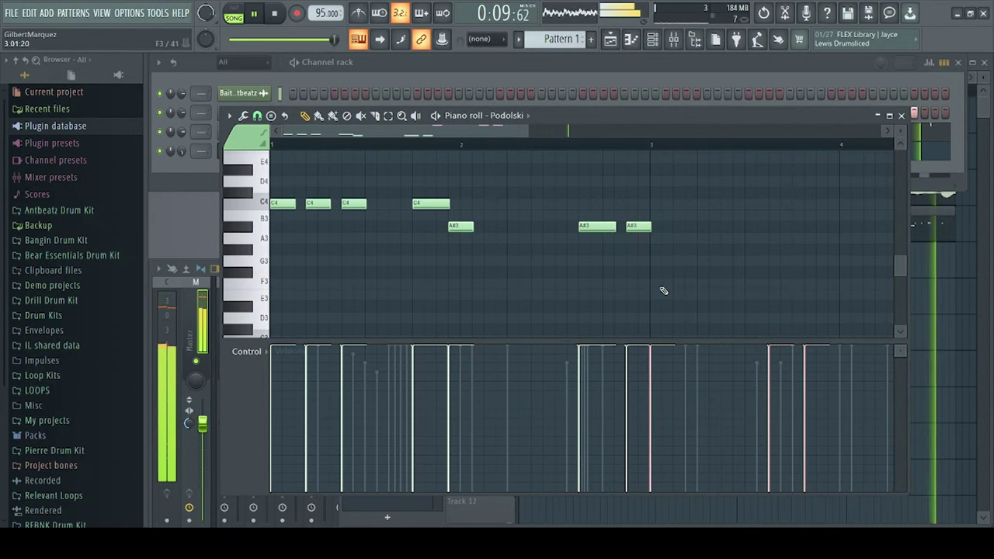
pyautogui.scroll(2, 676, 257)
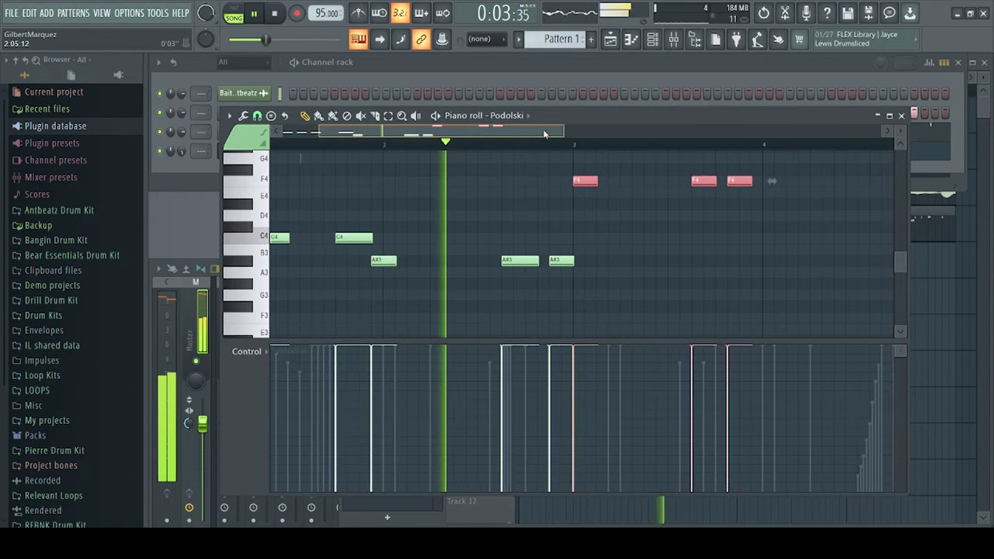
pyautogui.moveTo(543, 131); pyautogui.dragTo(557, 132)
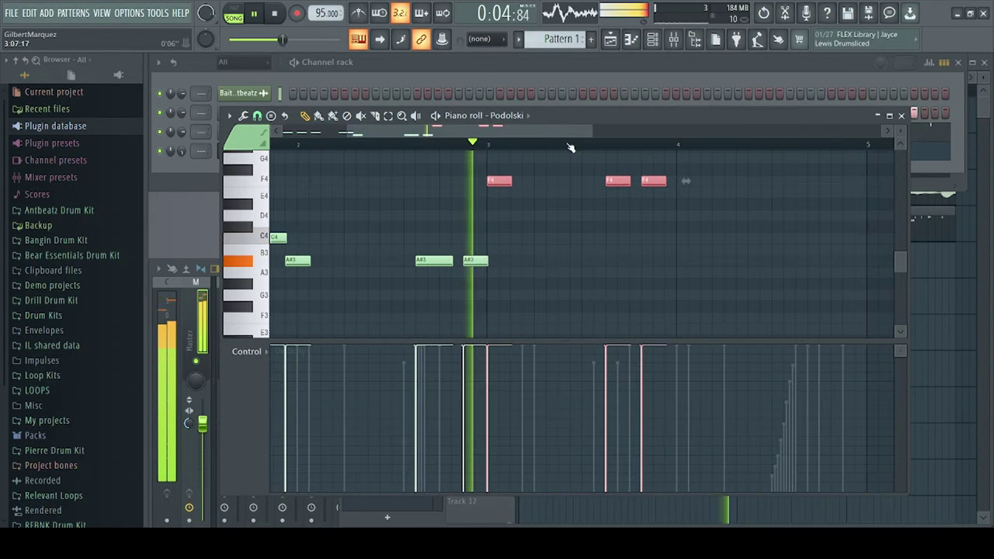
pyautogui.rightClick(607, 225)
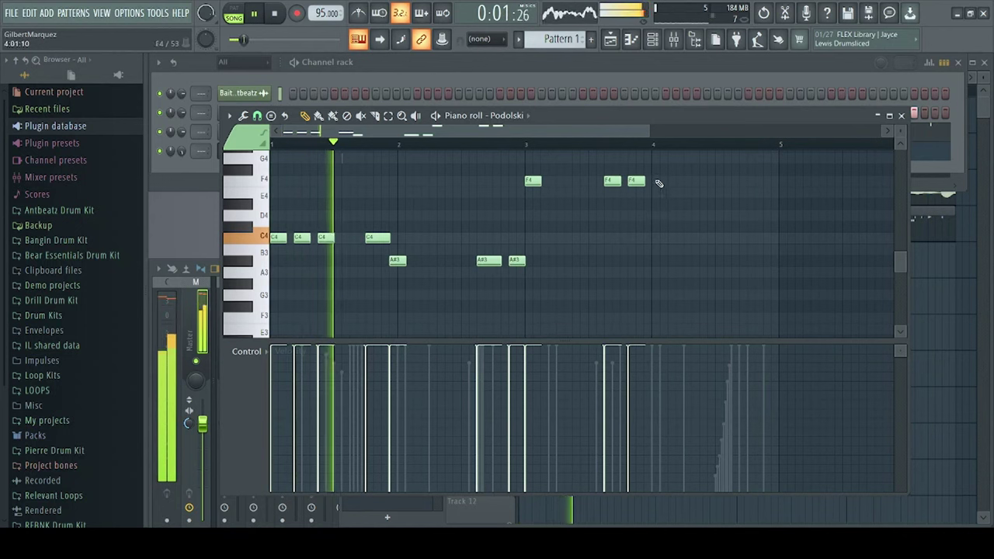
# Step: Place a C4 note at the start of bar 4
pyautogui.scroll(3, 659, 183)
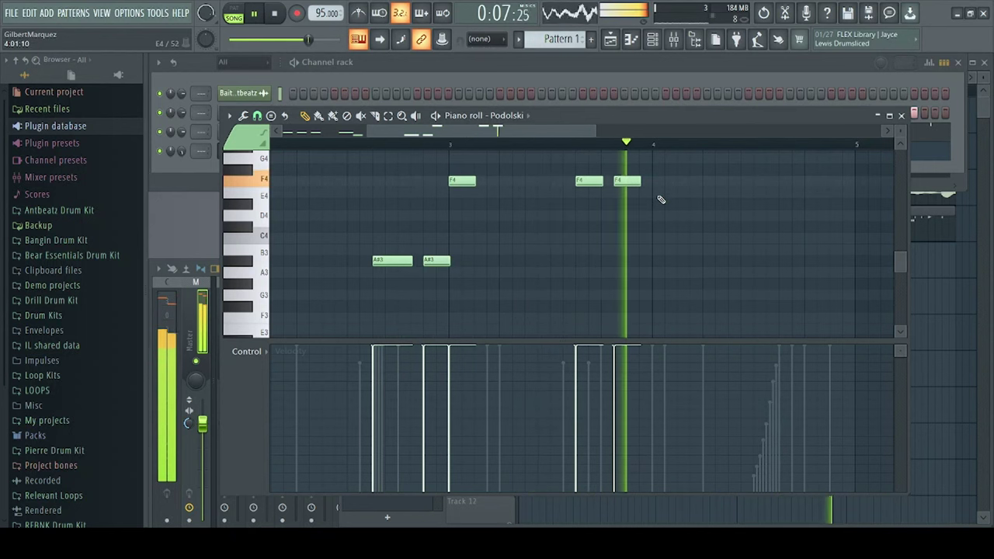
pyautogui.click(661, 237)
pyautogui.scroll(-2, 661, 148)
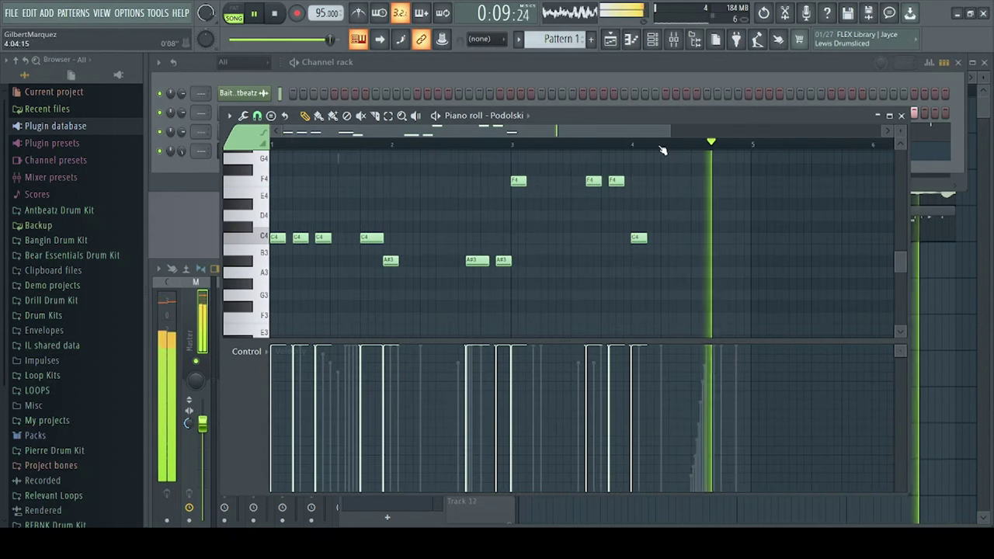
# Step: Try D4, C#4 and G4 during playback for the note at the start of bar 4, and return it to C4
pyautogui.moveTo(638, 237); pyautogui.dragTo(636, 212)
pyautogui.press('space')
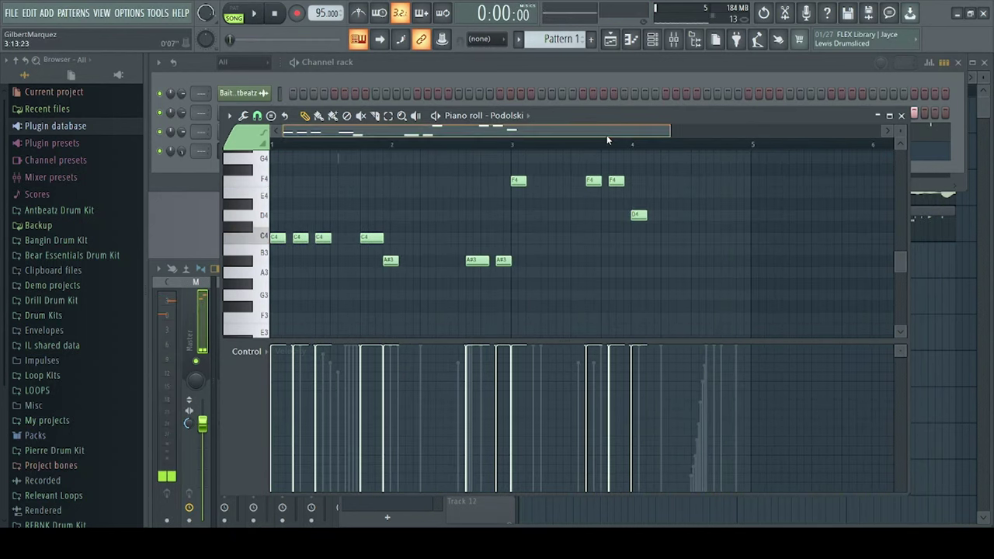
pyautogui.press('space')
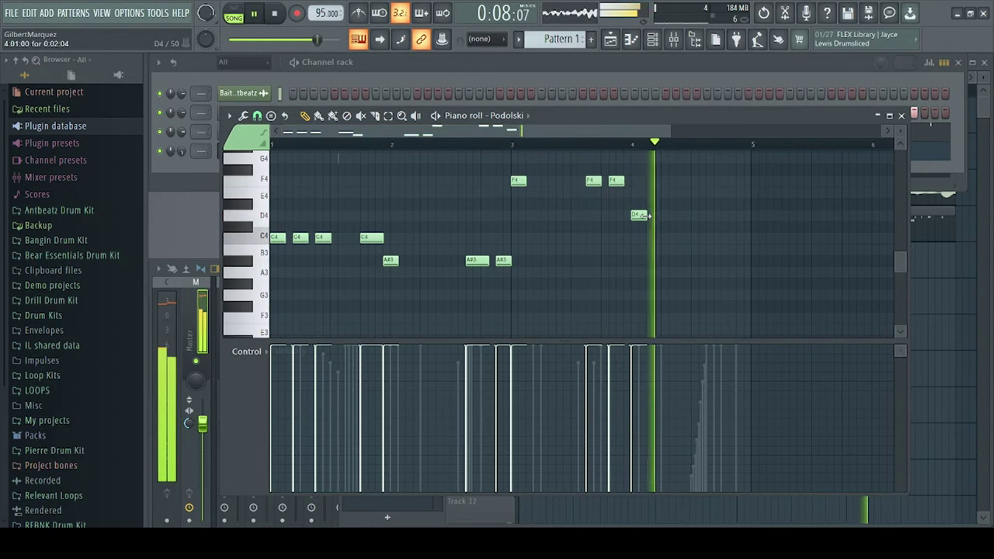
pyautogui.press('space')
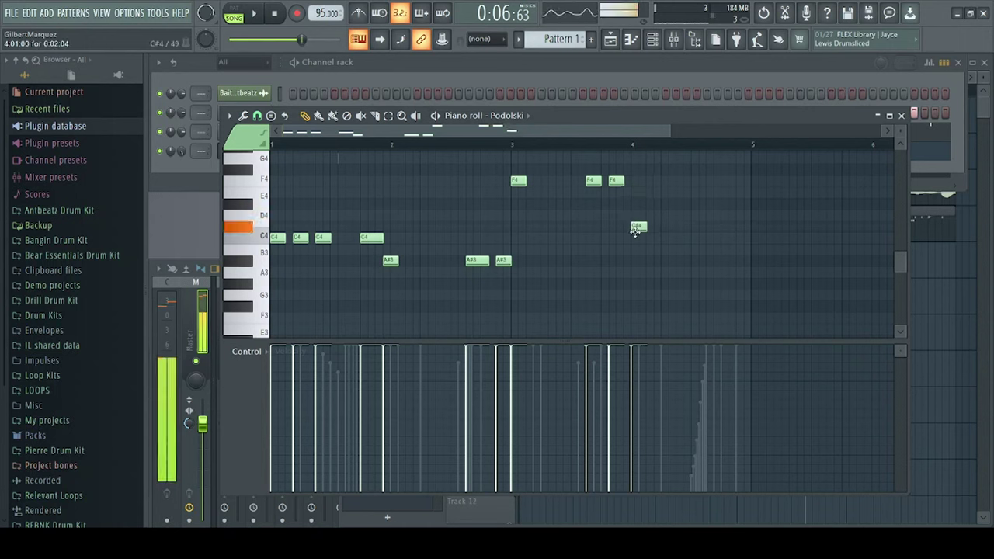
pyautogui.press('space')
pyautogui.press('space')
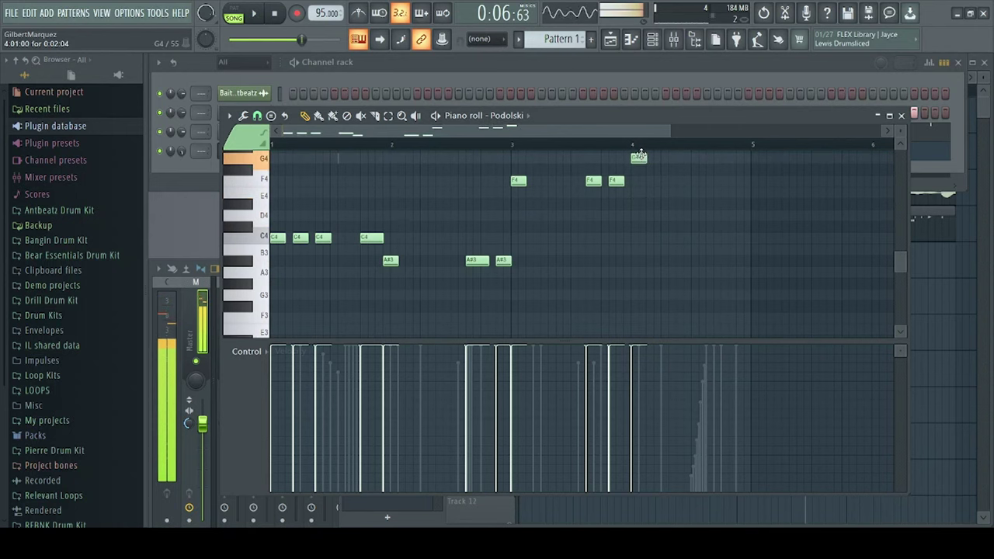
pyautogui.moveTo(641, 153); pyautogui.dragTo(641, 199)
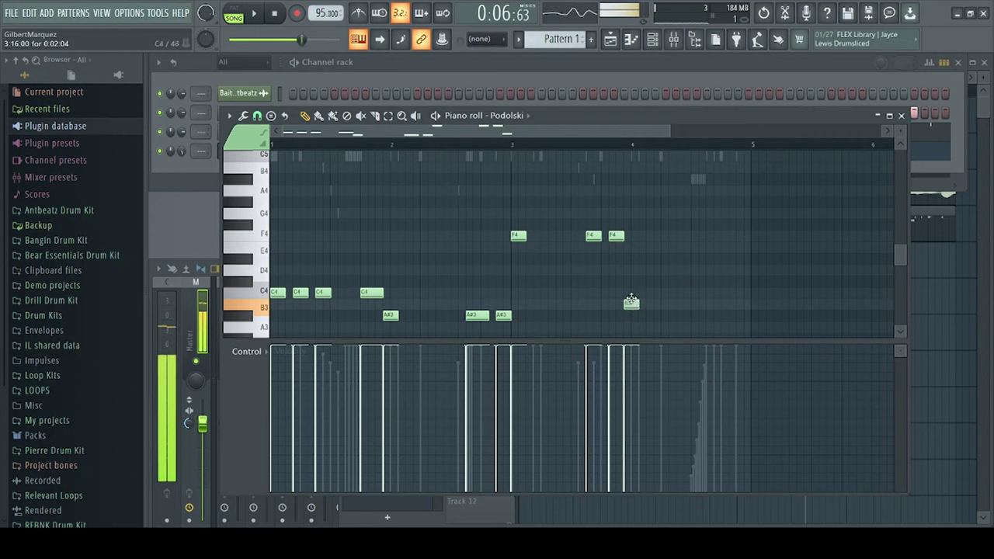
pyautogui.scroll(-2, 645, 264)
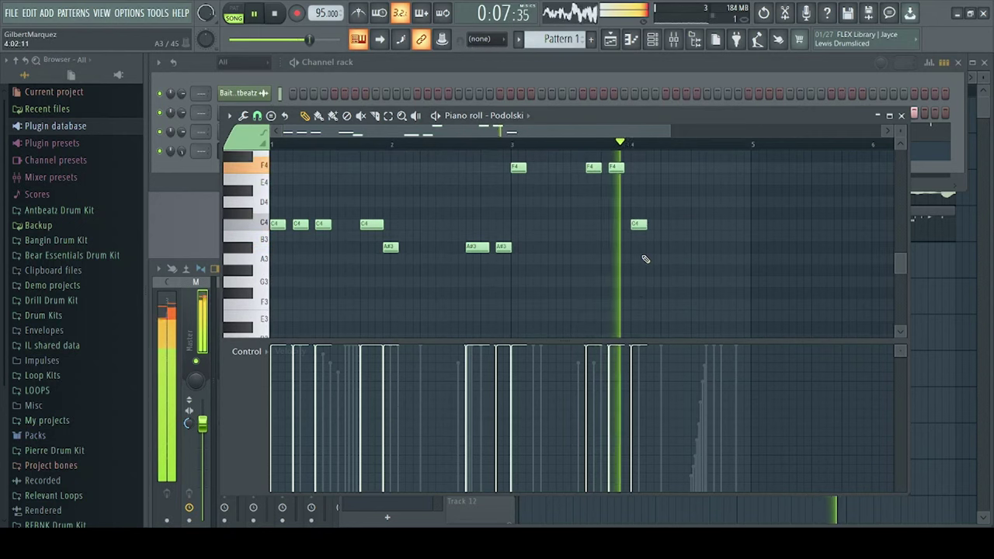
# Step: Try a B3 note at step 9 of bar 4, and remove it
pyautogui.click(696, 235)
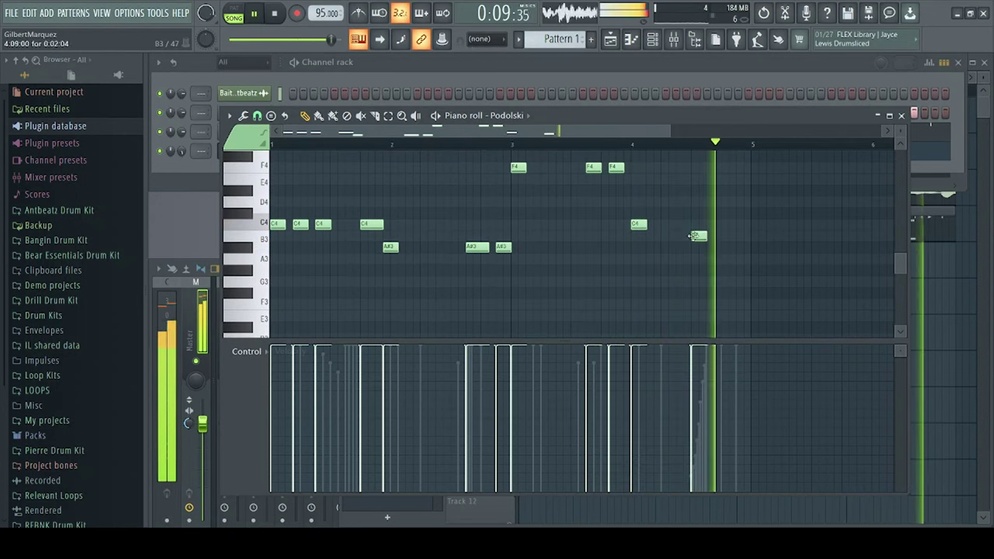
pyautogui.press('space')
pyautogui.click(691, 247)
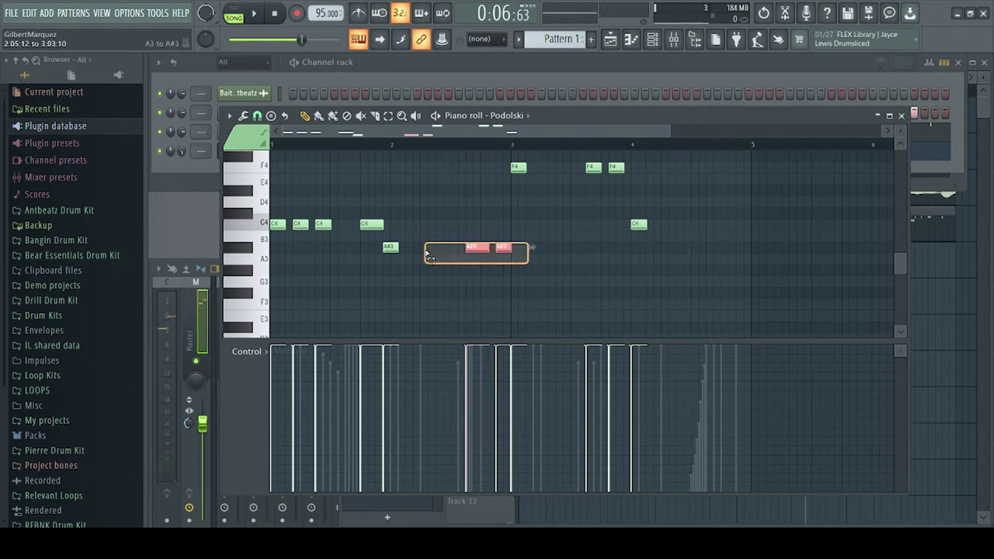
# Step: Copy the two A#3 notes at the end of bar 2 to bar 4 and trim the last one at the bar line
pyautogui.press('space')
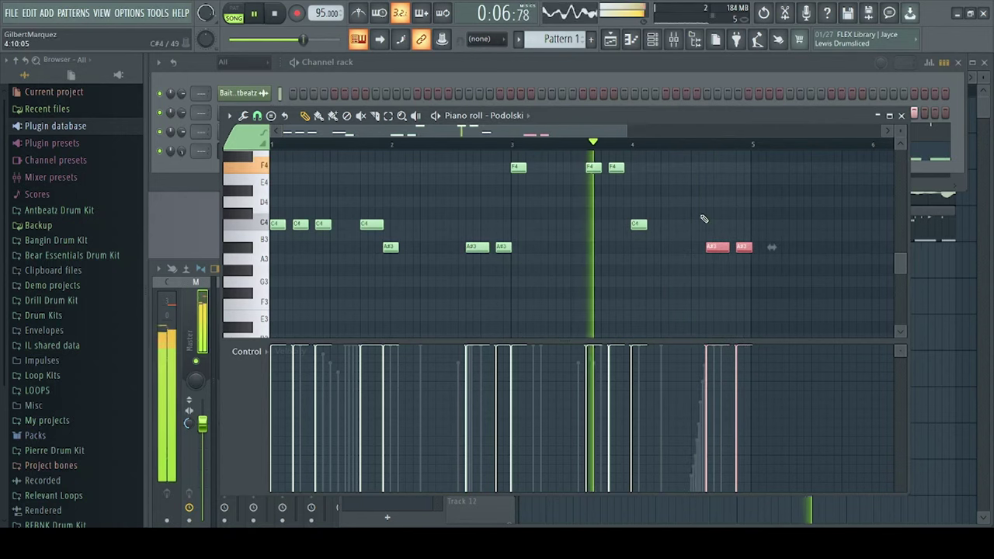
pyautogui.keyDown('ctrl'); pyautogui.click(705, 222); pyautogui.keyUp('ctrl')
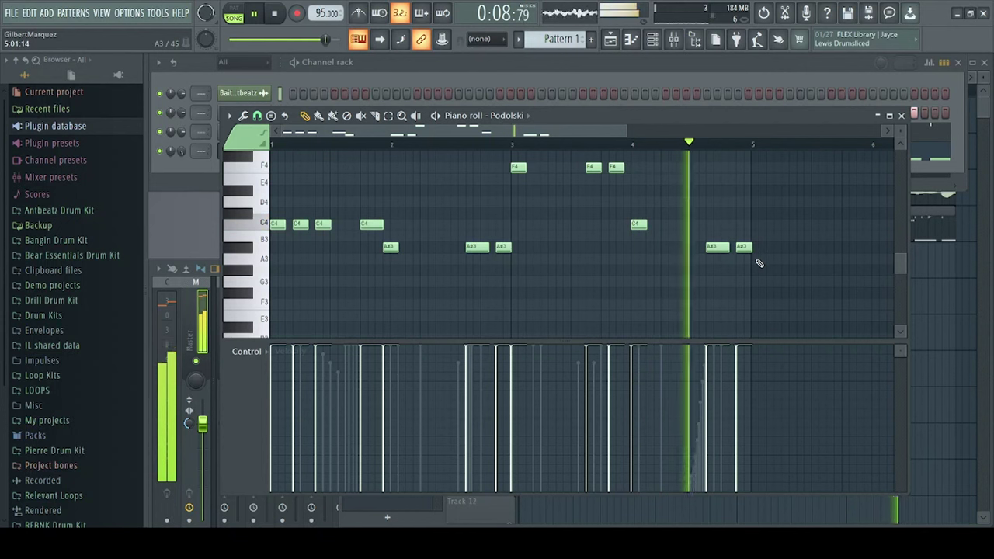
pyautogui.click(377, 117)
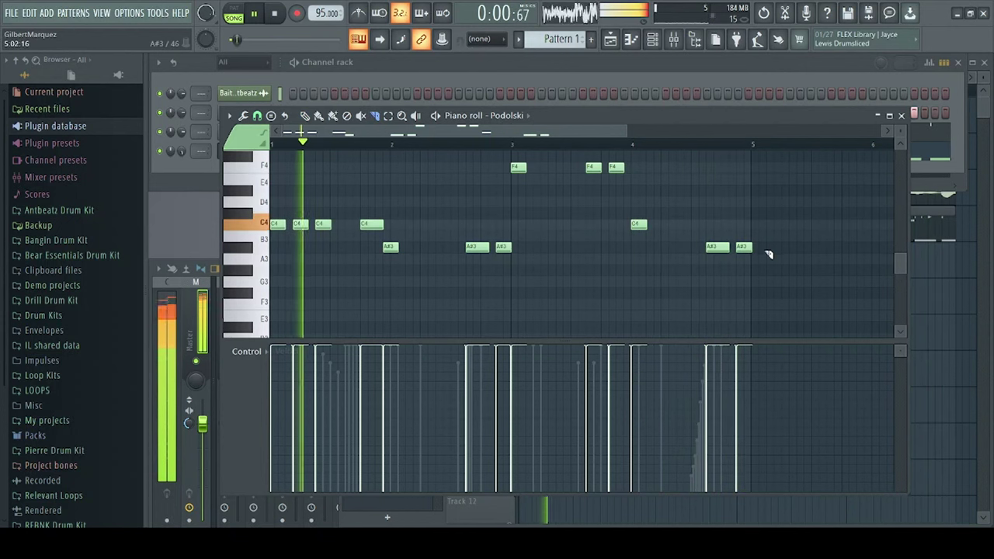
pyautogui.moveTo(752, 238); pyautogui.dragTo(751, 258)
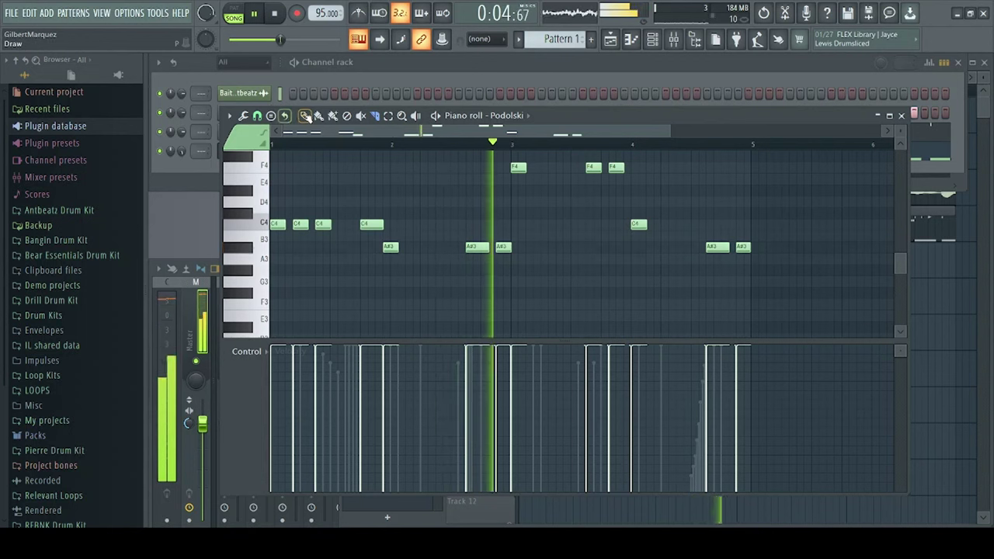
# Step: Select all the Podolski bass notes and transpose them down one octave
pyautogui.scroll(2, 613, 264)
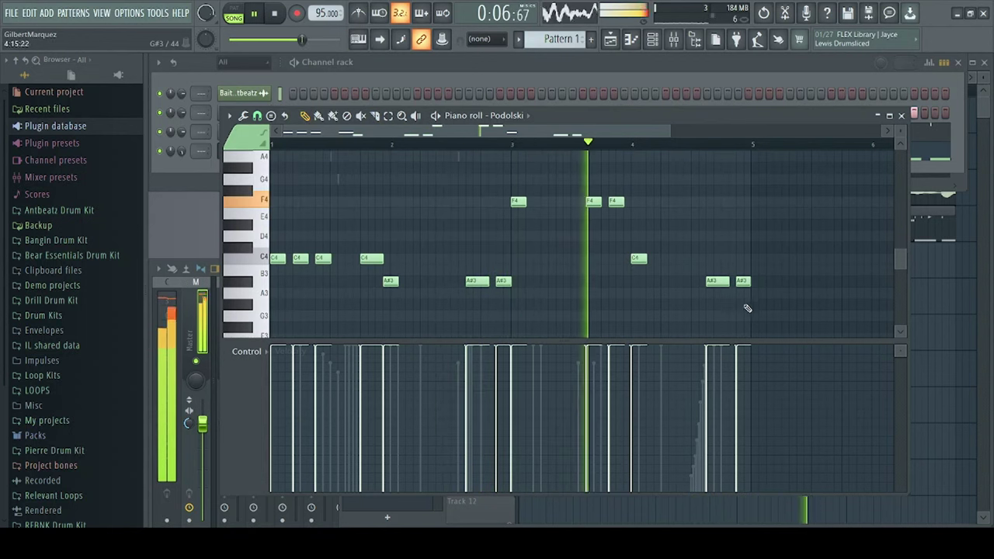
pyautogui.moveTo(770, 319); pyautogui.dragTo(273, 183)
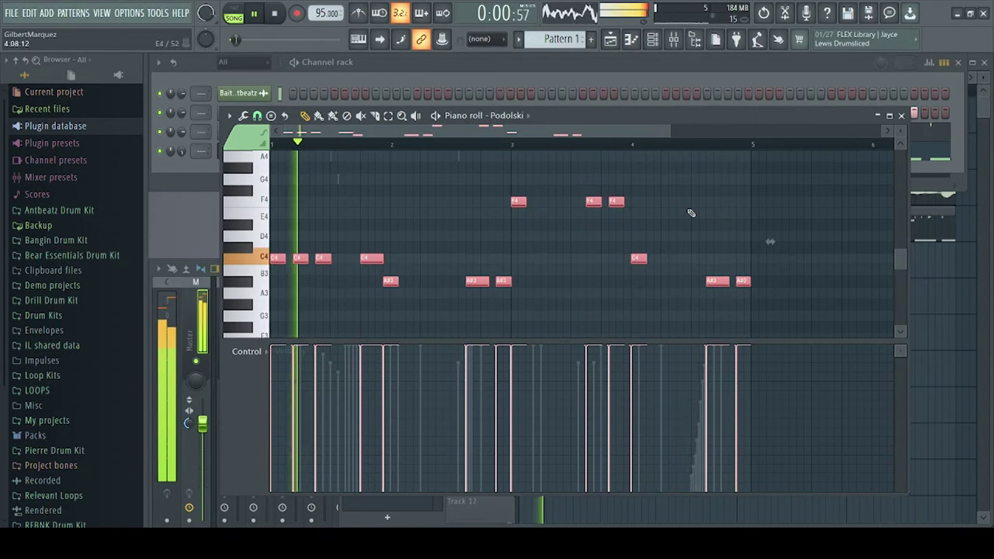
pyautogui.hotkey('ctrl', 'Down')
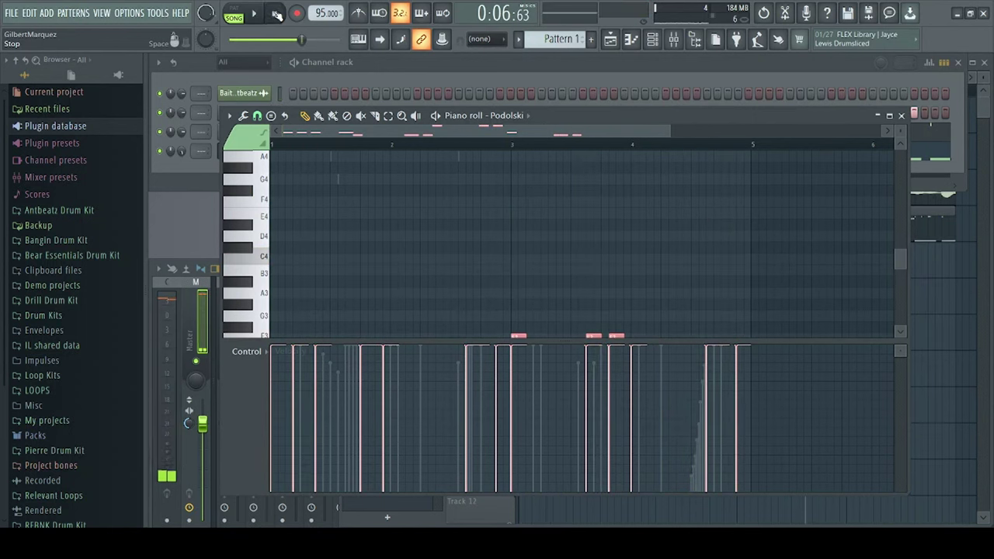
# Step: Browse the drum kits and open the Kick folder of the DJ Mustard Drum Kit
pyautogui.click(405, 70)
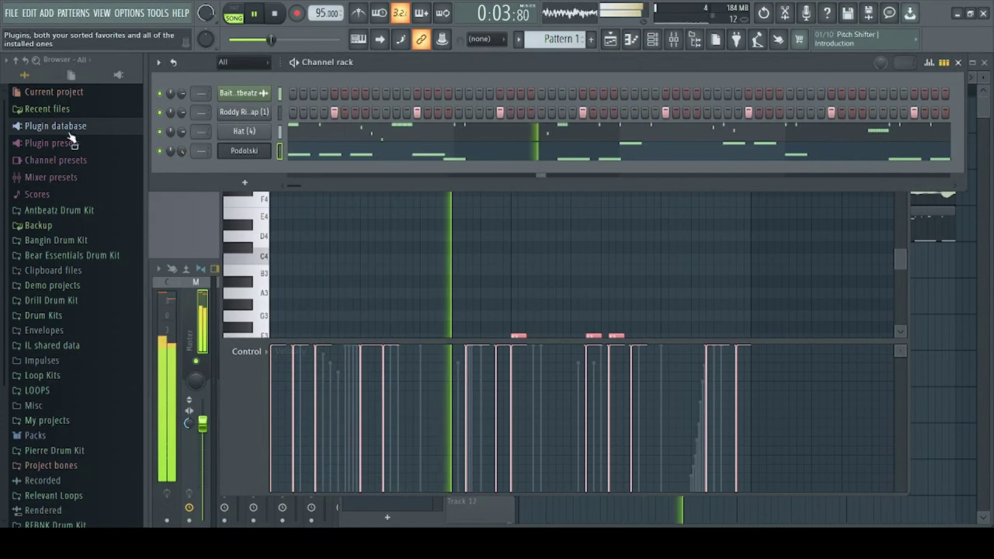
pyautogui.scroll(-3, 78, 287)
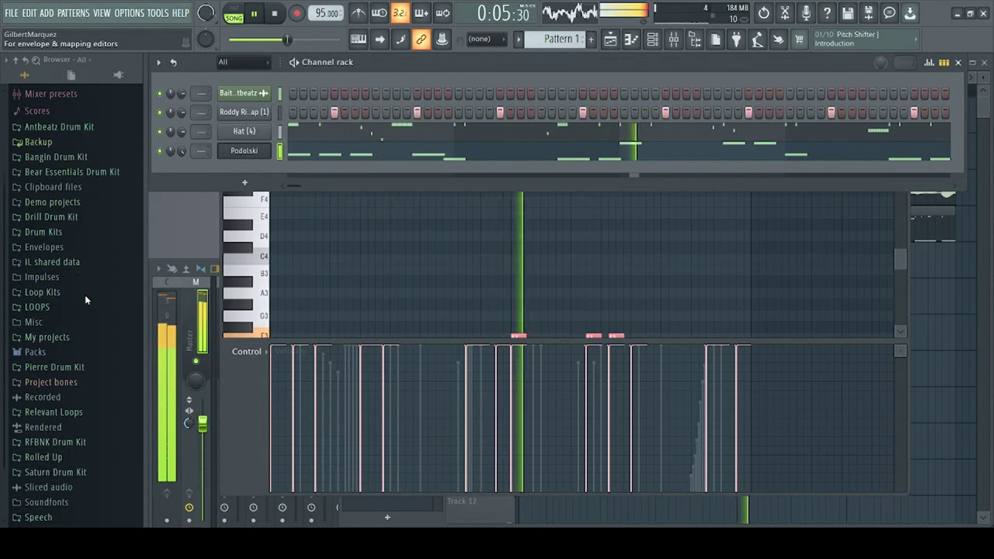
pyautogui.click(67, 216)
pyautogui.click(67, 216)
pyautogui.click(62, 231)
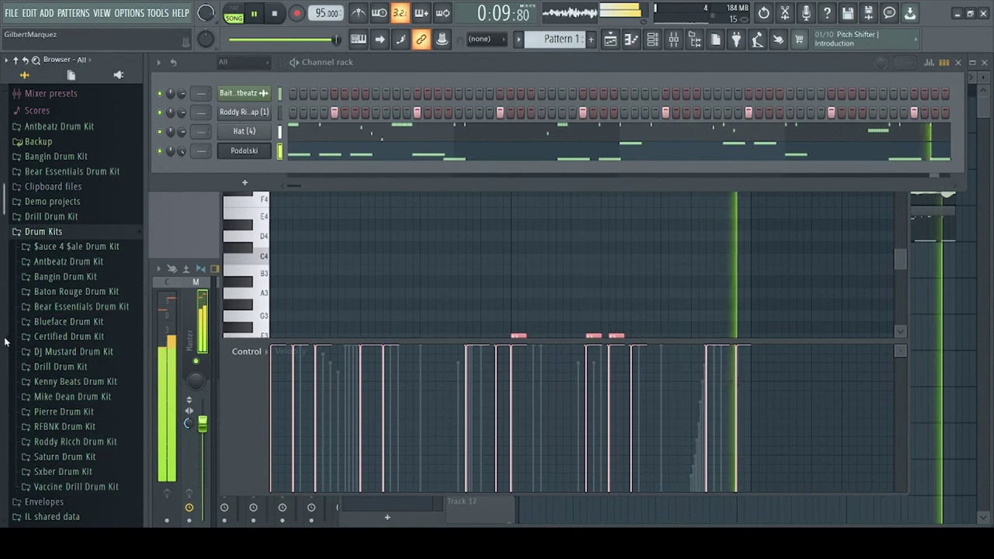
pyautogui.click(81, 352)
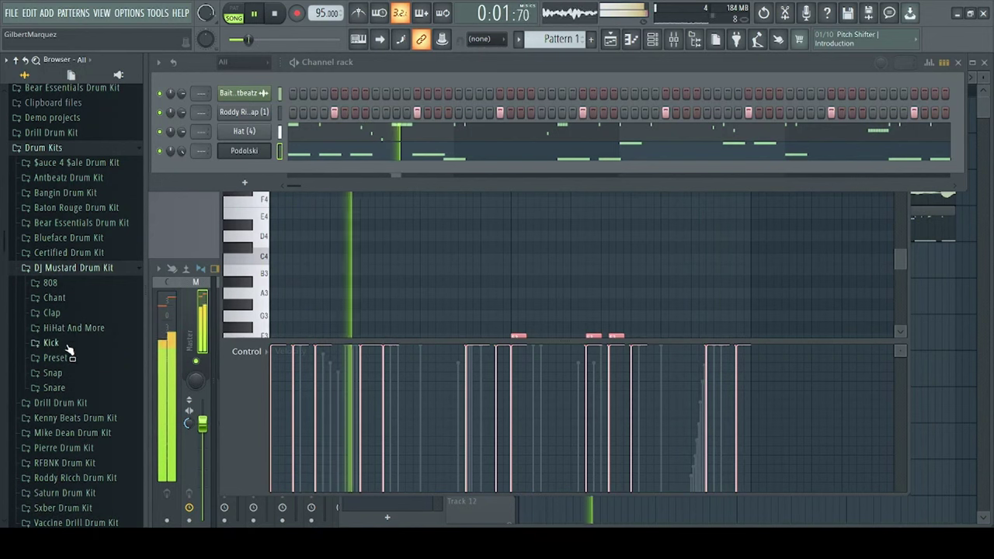
pyautogui.click(68, 358)
pyautogui.click(70, 359)
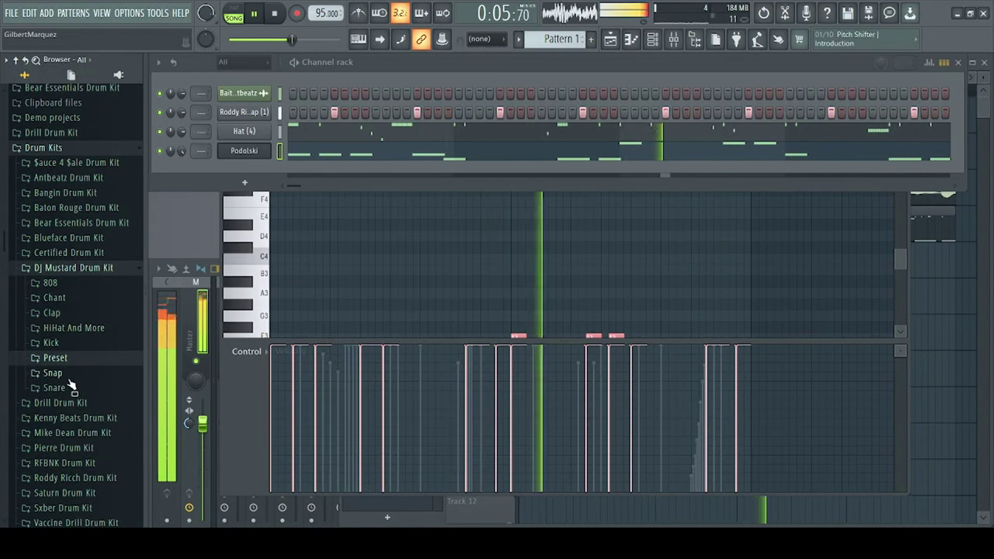
pyautogui.click(67, 347)
# Step: Audition the DJ Mustard kick samples over the playing loop, from 01 - Kick to 13 - Kick
pyautogui.click(70, 369)
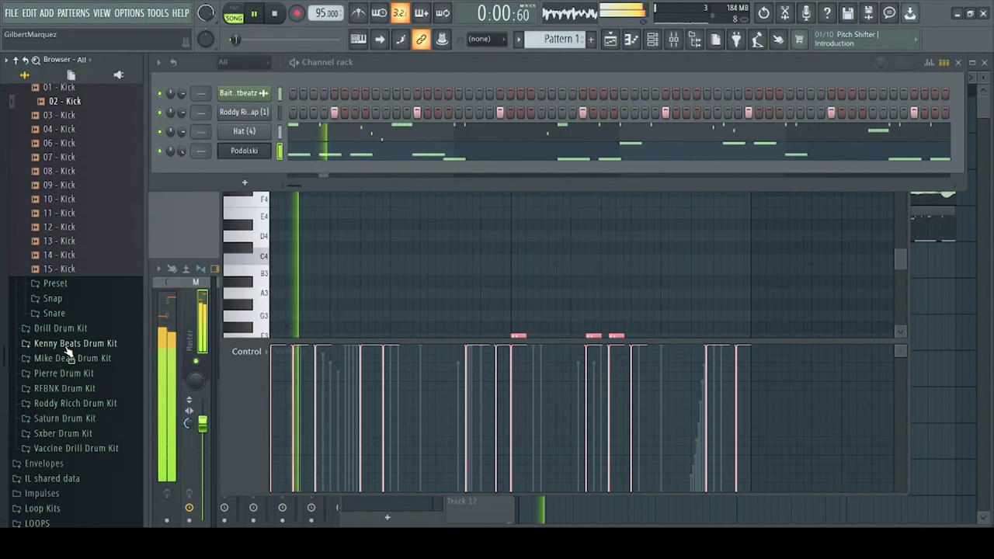
pyautogui.scroll(4, 67, 354)
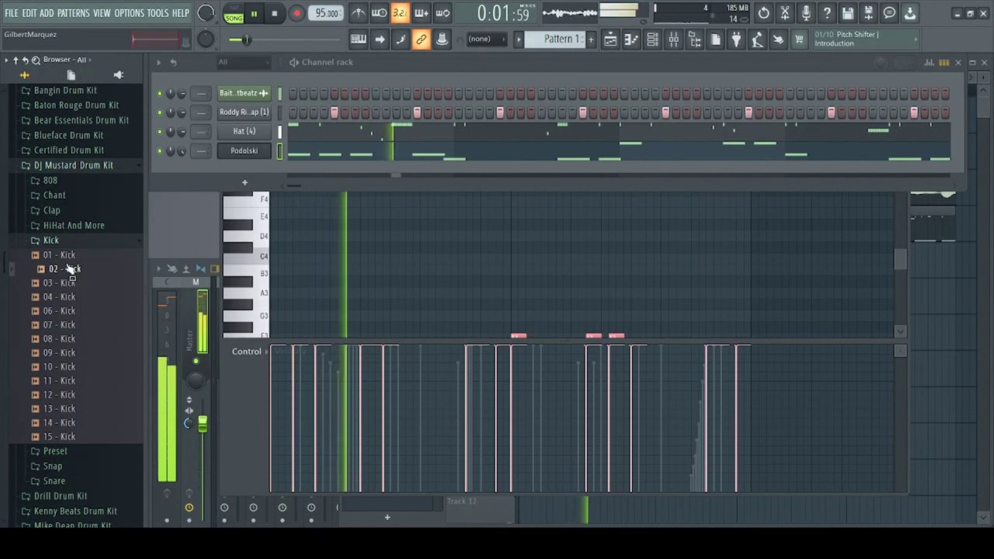
pyautogui.click(66, 258)
pyautogui.click(64, 300)
pyautogui.click(64, 340)
pyautogui.click(63, 350)
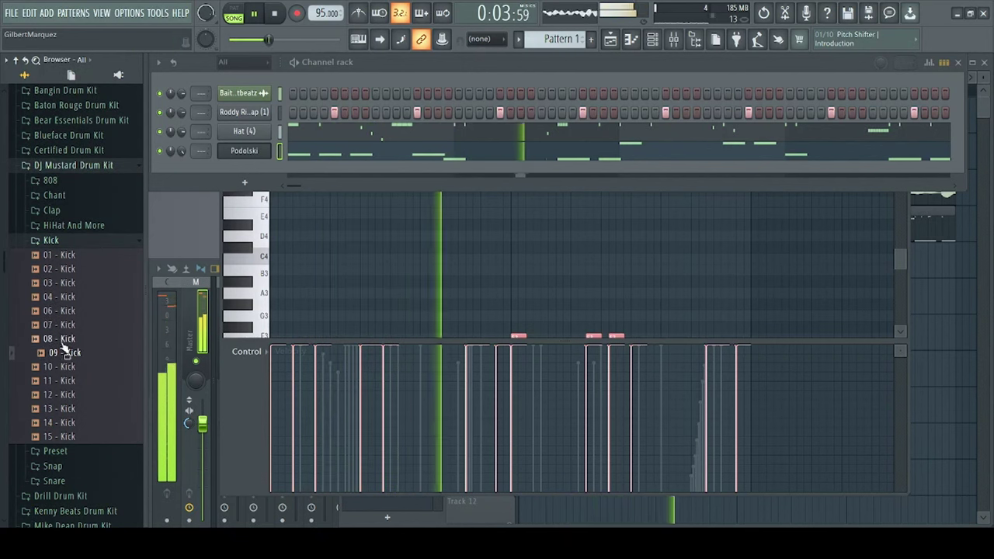
pyautogui.click(64, 342)
pyautogui.click(66, 367)
pyautogui.click(67, 381)
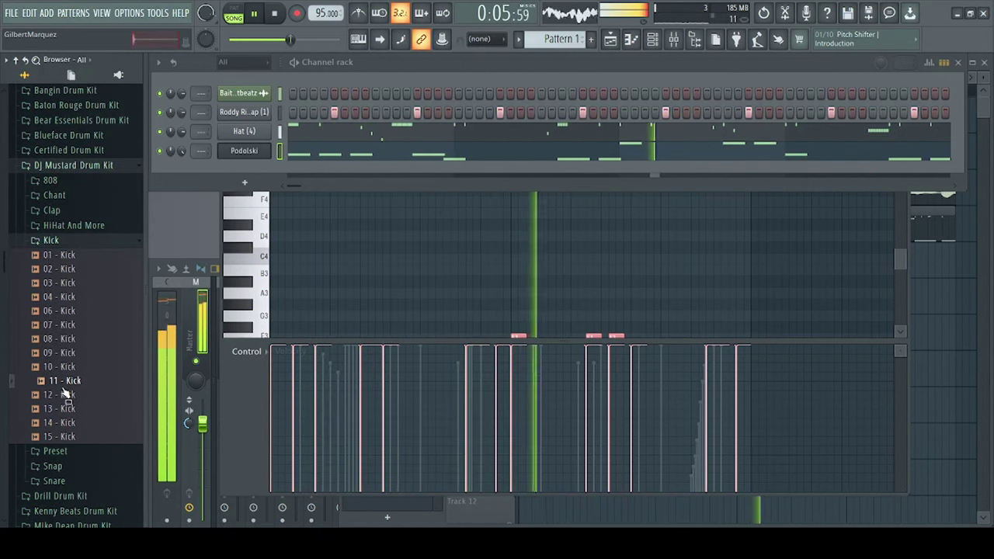
pyautogui.click(63, 373)
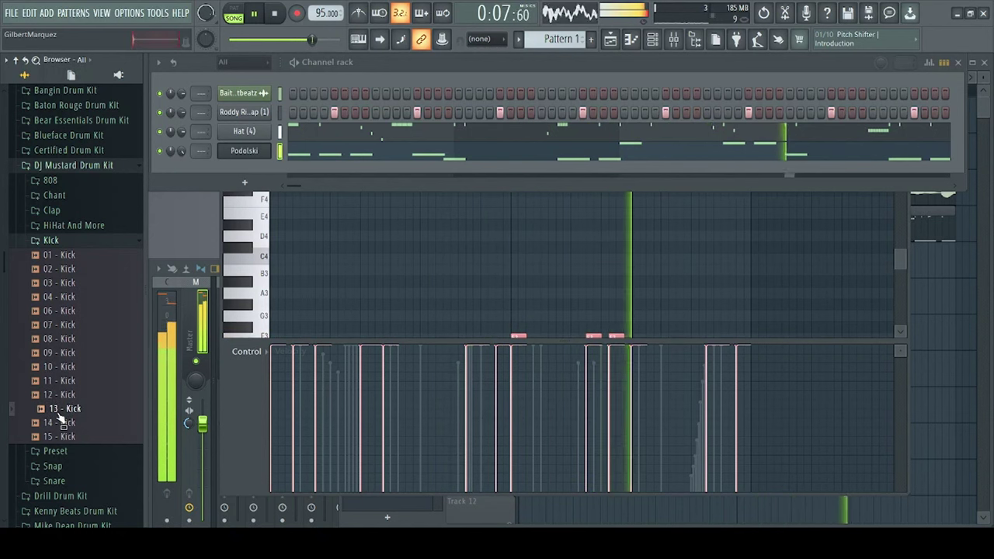
pyautogui.click(60, 407)
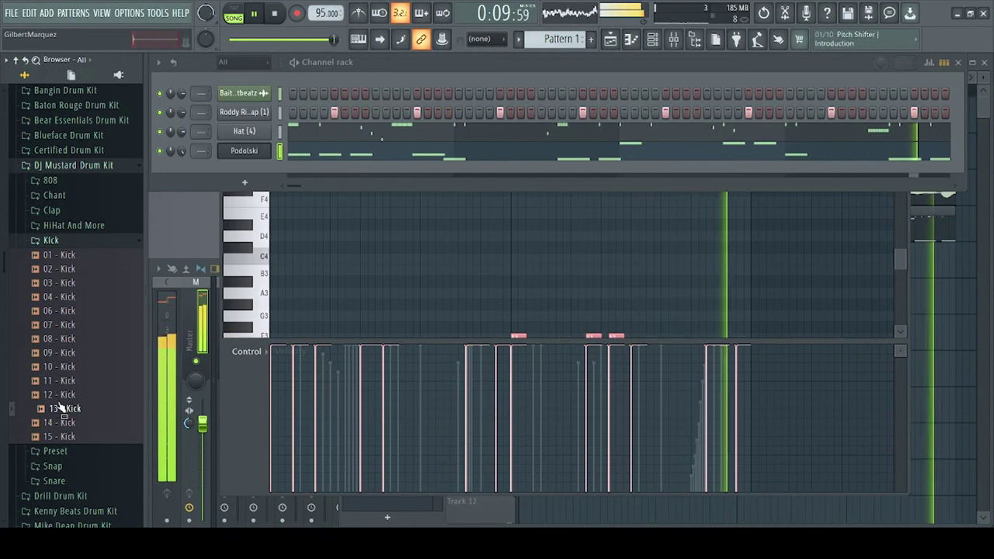
pyautogui.click(60, 339)
# Step: Add 13 - Kick as a new channel, with Normalize on and its channel volume at about 76%
pyautogui.press('space')
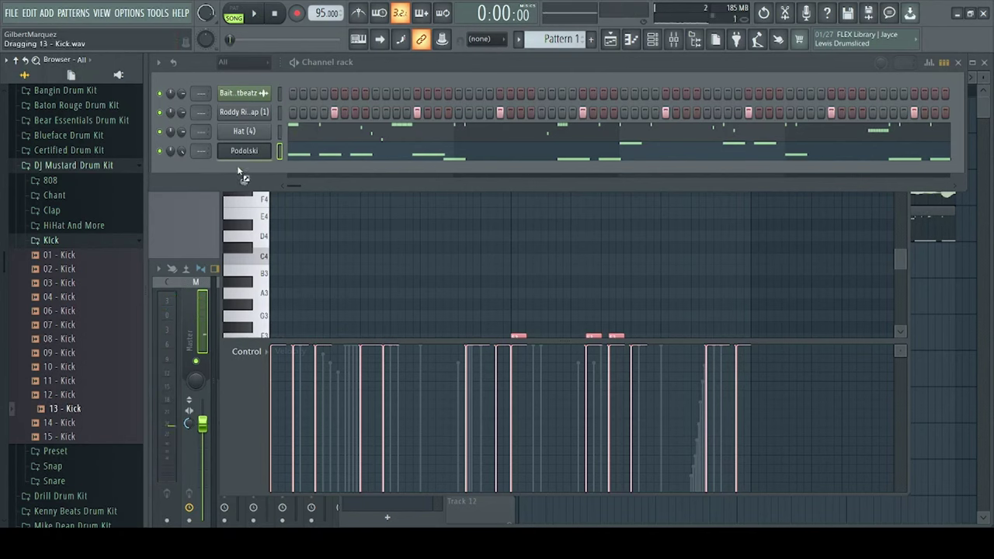
pyautogui.moveTo(240, 176); pyautogui.dragTo(240, 175)
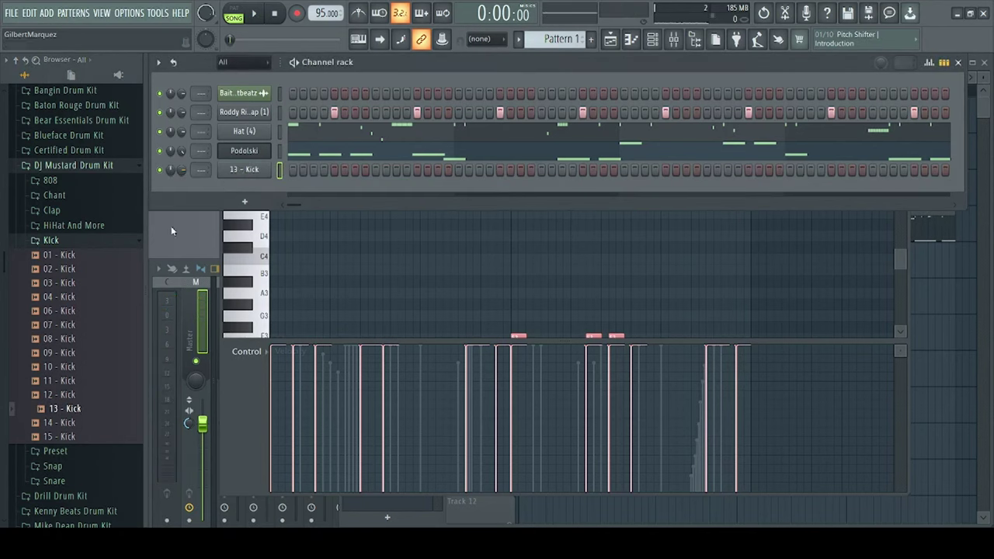
pyautogui.click(242, 170)
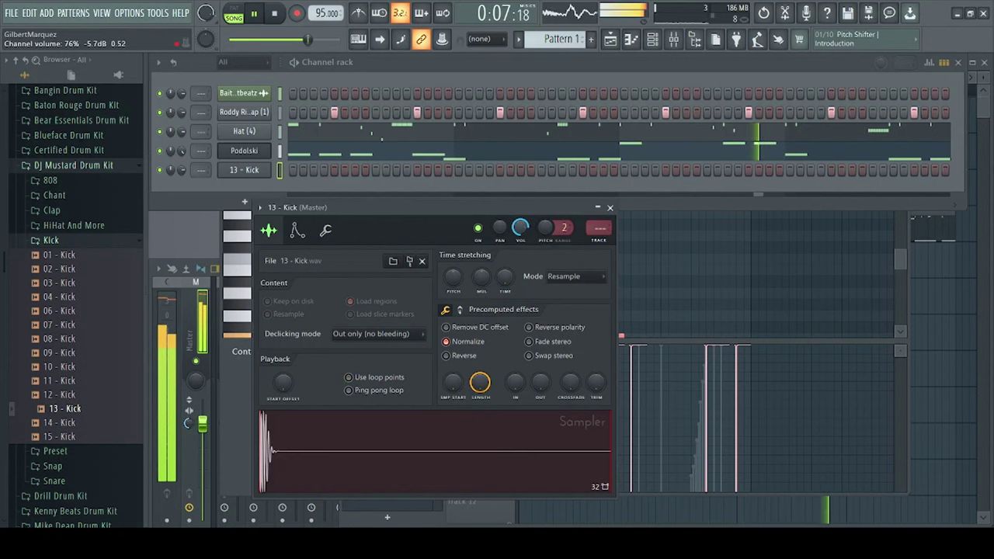
pyautogui.click(610, 207)
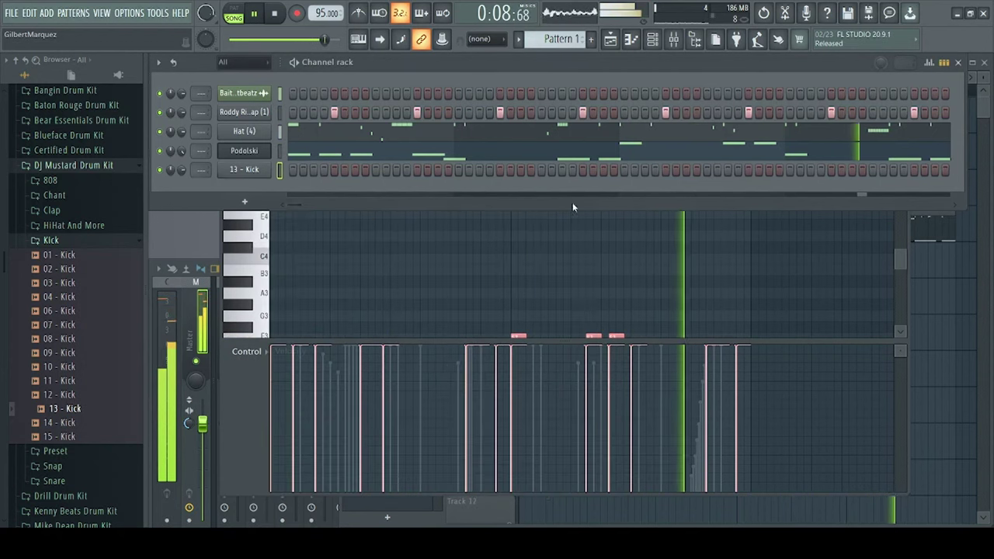
# Step: Try C5 notes for 13 - Kick at steps 1, 11 and 14 of bar 1 in its piano roll
pyautogui.rightClick(244, 176)
pyautogui.click(268, 183)
pyautogui.moveTo(276, 257); pyautogui.dragTo(233, 250)
pyautogui.scroll(3, 233, 249)
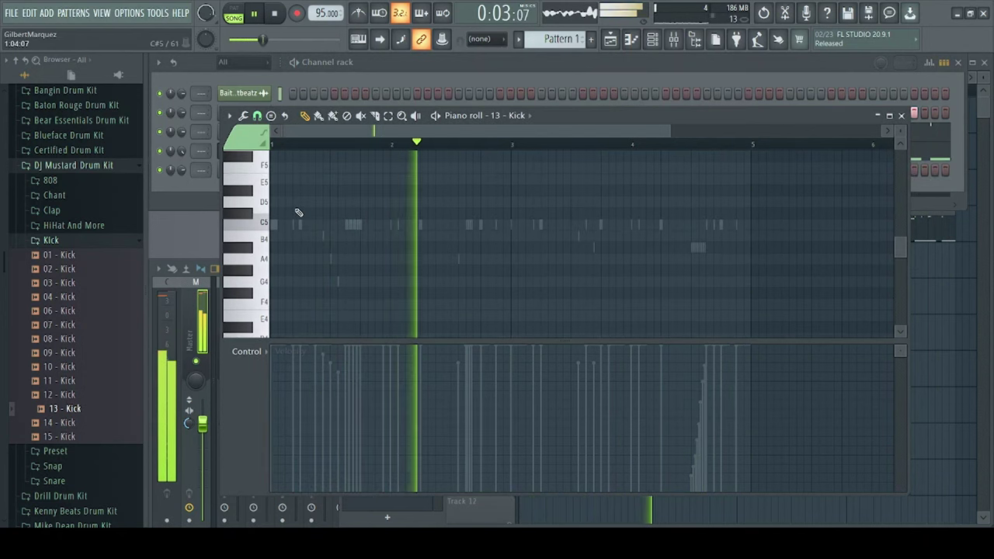
pyautogui.click(276, 225)
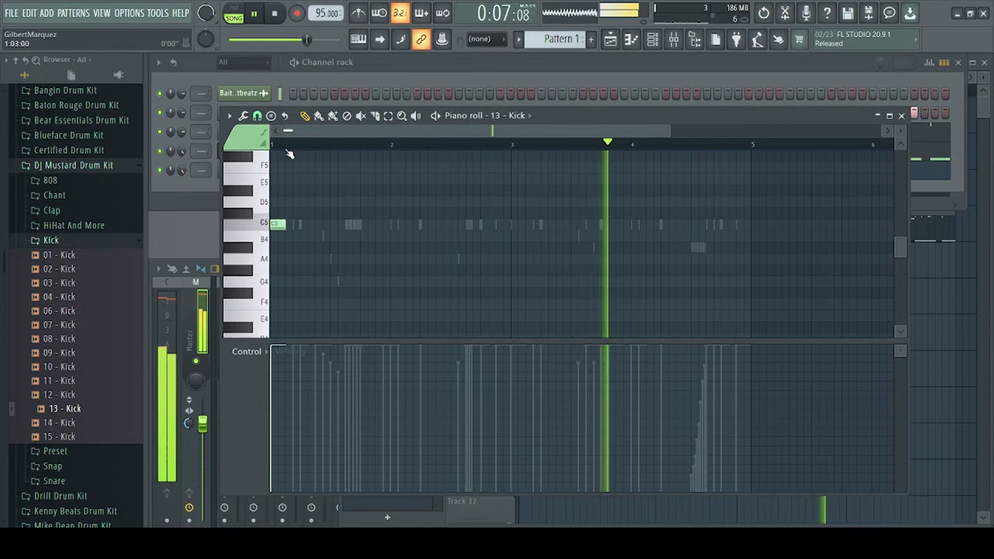
pyautogui.scroll(1, 297, 134)
pyautogui.scroll(1, 301, 138)
pyautogui.scroll(2, 310, 135)
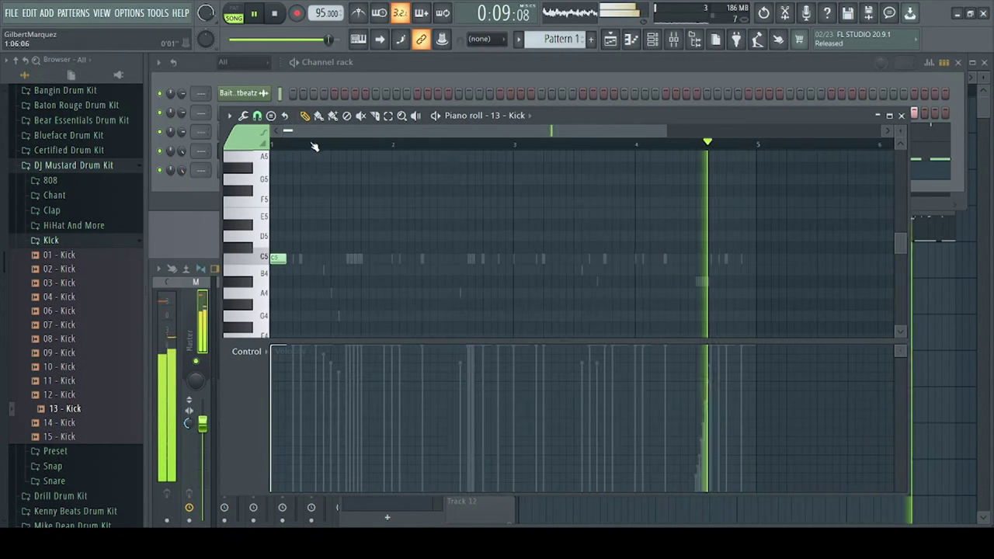
pyautogui.click(394, 260)
pyautogui.click(422, 260)
pyautogui.moveTo(421, 261); pyautogui.dragTo(442, 260)
pyautogui.hotkey('ctrl', 'a')
pyautogui.hotkey('ctrl', 'd')
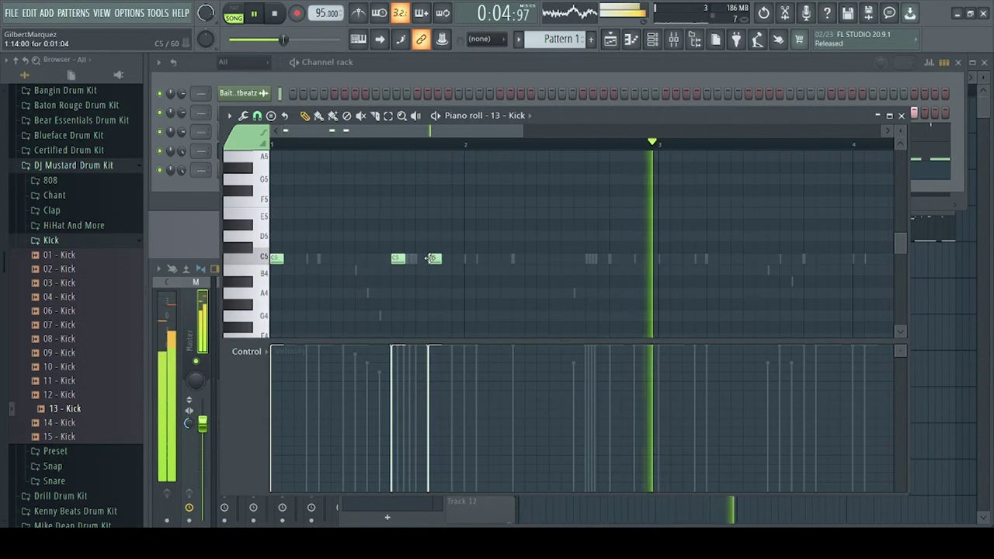
# Step: Remove the three C5 kick notes from bar 1
pyautogui.rightClick(433, 260)
pyautogui.rightClick(398, 260)
pyautogui.rightClick(276, 260)
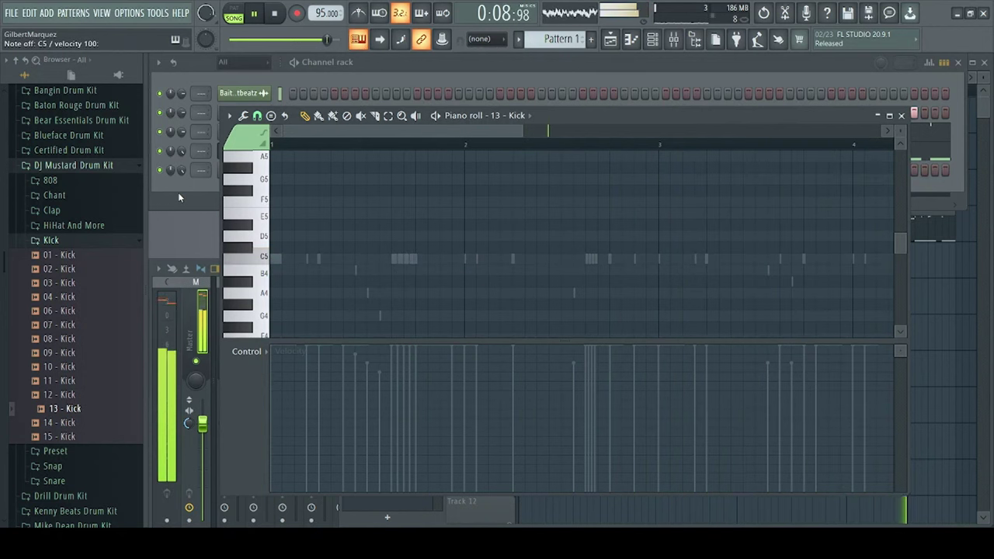
# Step: Replace the 13 - Kick sample in its channel with Kick (2) from the Bangin Drum Kit's Kick folder
pyautogui.click(178, 192)
pyautogui.click(73, 166)
pyautogui.scroll(2, 78, 181)
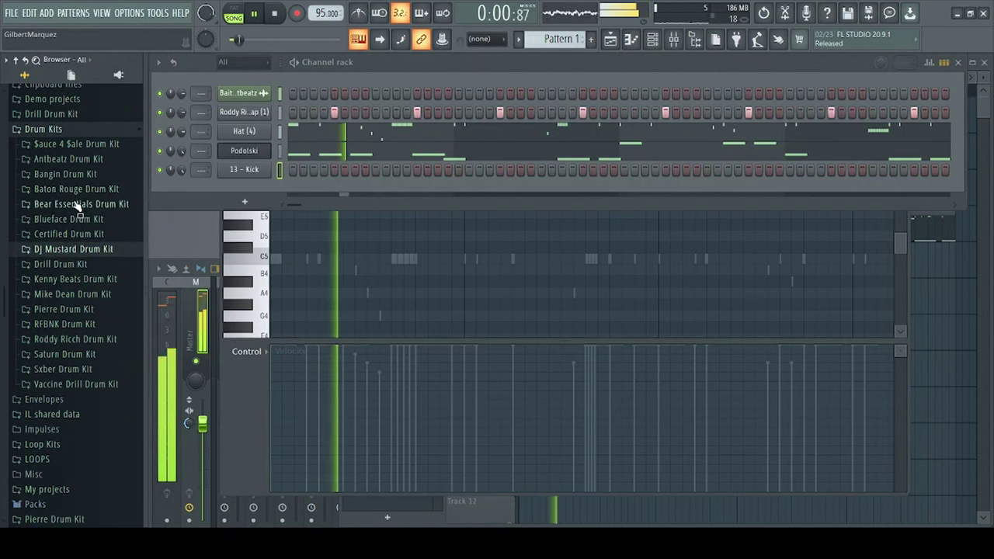
pyautogui.click(73, 173)
pyautogui.click(51, 249)
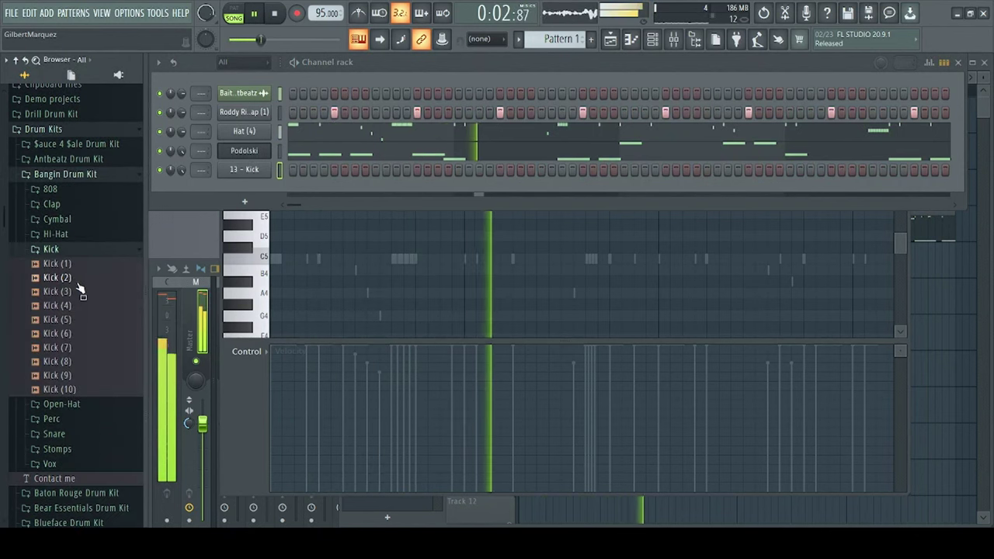
pyautogui.moveTo(62, 278); pyautogui.dragTo(244, 170)
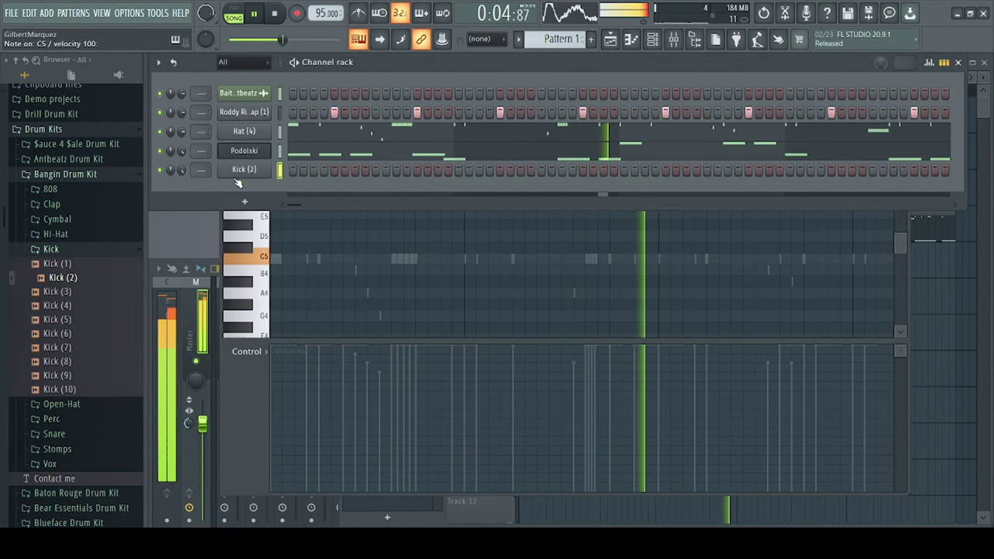
# Step: Turn off Normalize and Remove DC offset for Kick (2), and set its channel volume to 88%
pyautogui.click(257, 170)
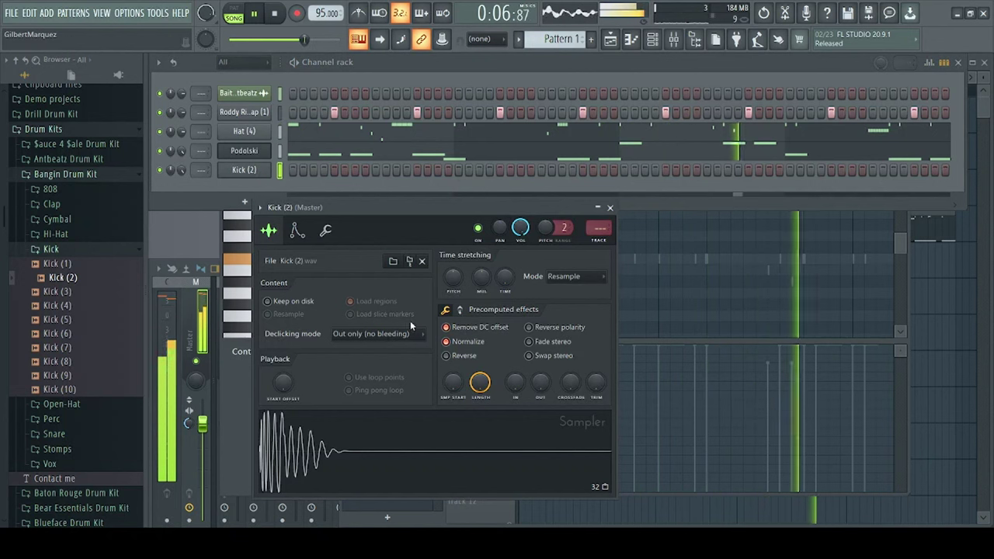
pyautogui.click(460, 342)
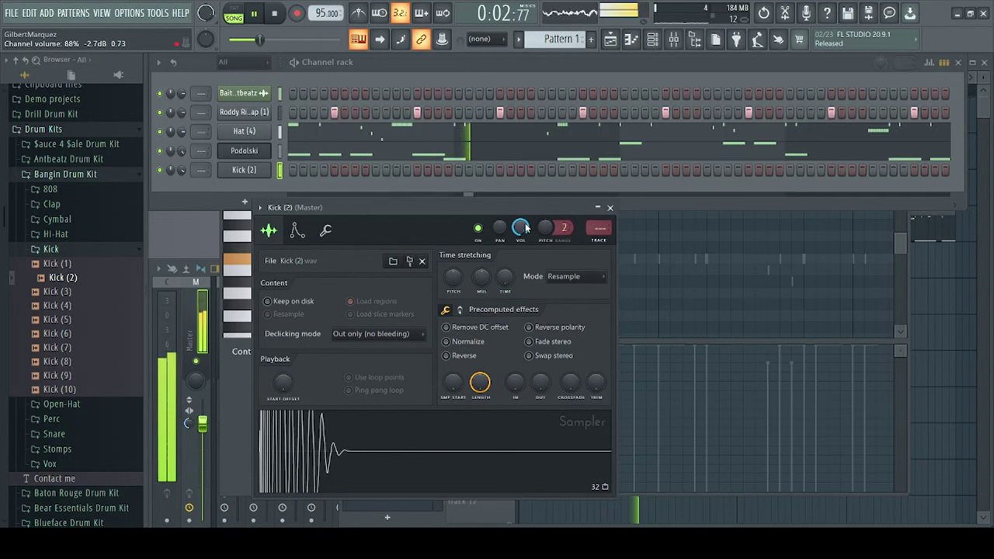
pyautogui.click(611, 208)
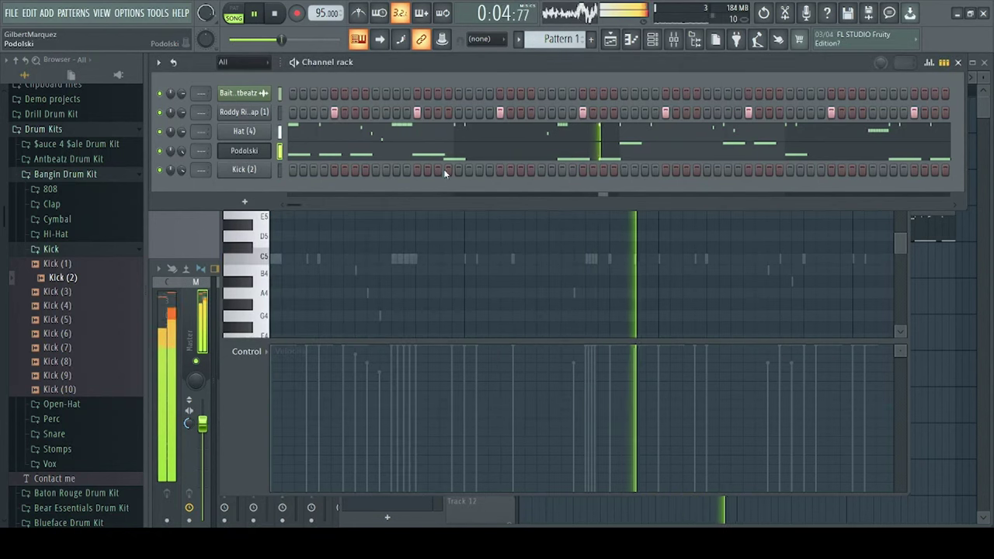
# Step: Copy the Podolski bass notes into the Kick (2) channel and open its piano roll at those notes
pyautogui.hotkey('ctrl', 'v')
pyautogui.click(318, 176)
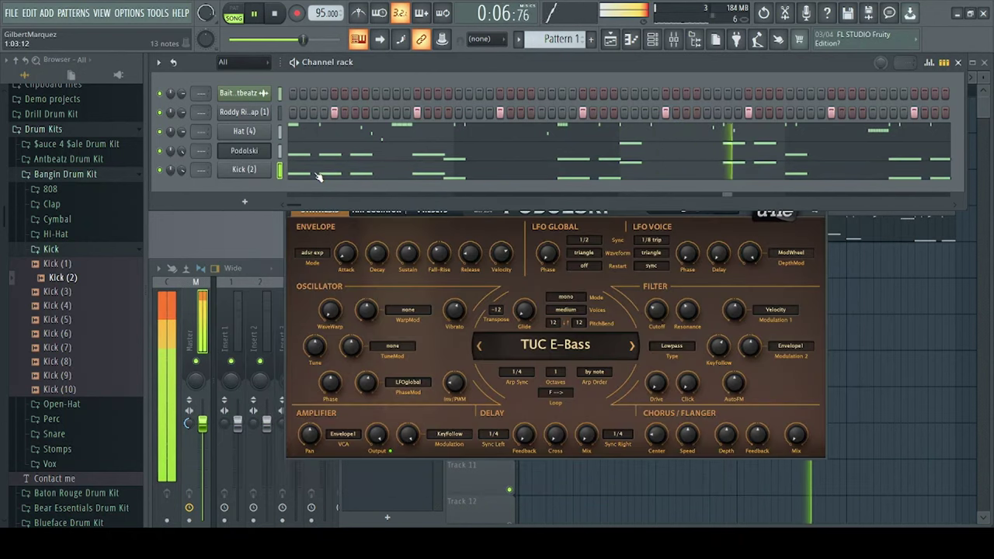
pyautogui.click(317, 175)
pyautogui.scroll(-5, 463, 161)
pyautogui.scroll(-3, 465, 162)
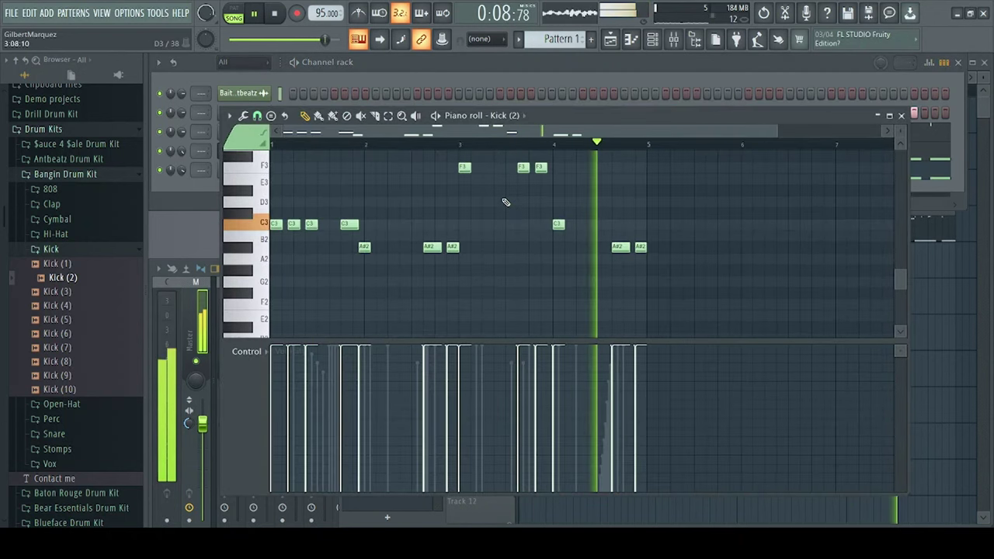
# Step: Raise all Kick (2) notes one octave so the C3 notes sit on C4, and mute the channel while the song plays
pyautogui.moveTo(663, 281); pyautogui.dragTo(275, 159)
pyautogui.hotkey('ctrl', 'Up')
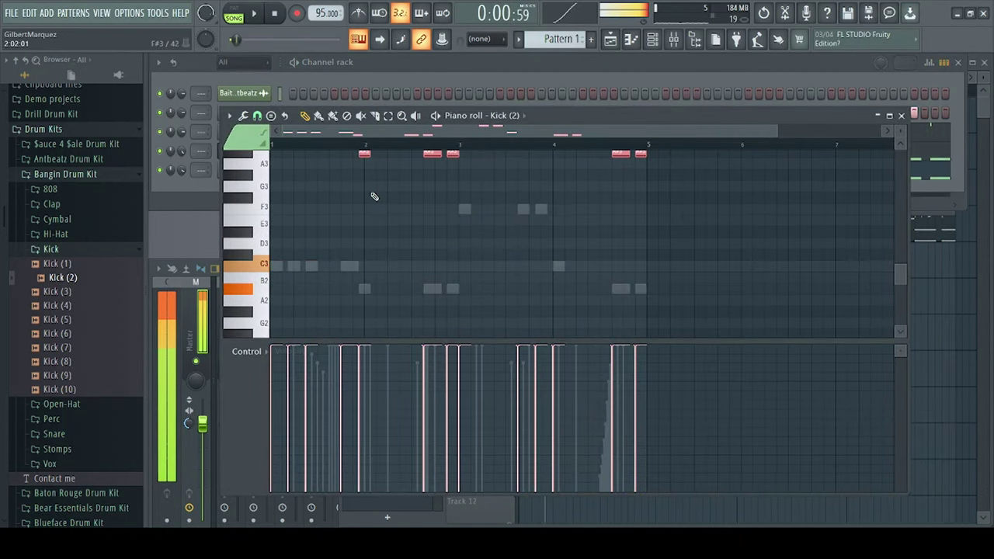
pyautogui.scroll(3, 371, 201)
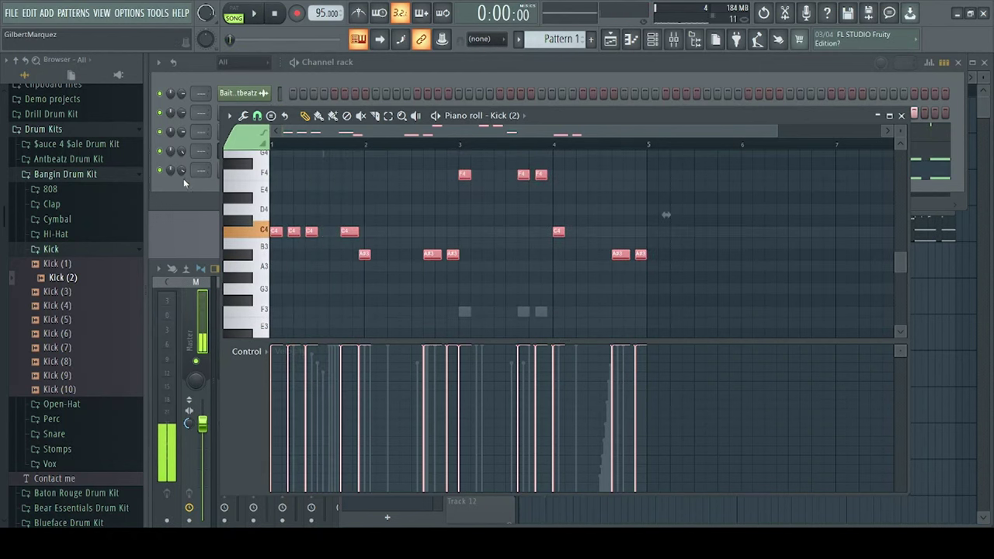
pyautogui.click(160, 170)
pyautogui.press('space')
pyautogui.rightClick(333, 273)
pyautogui.scroll(2, 332, 273)
pyautogui.scroll(-1, 332, 273)
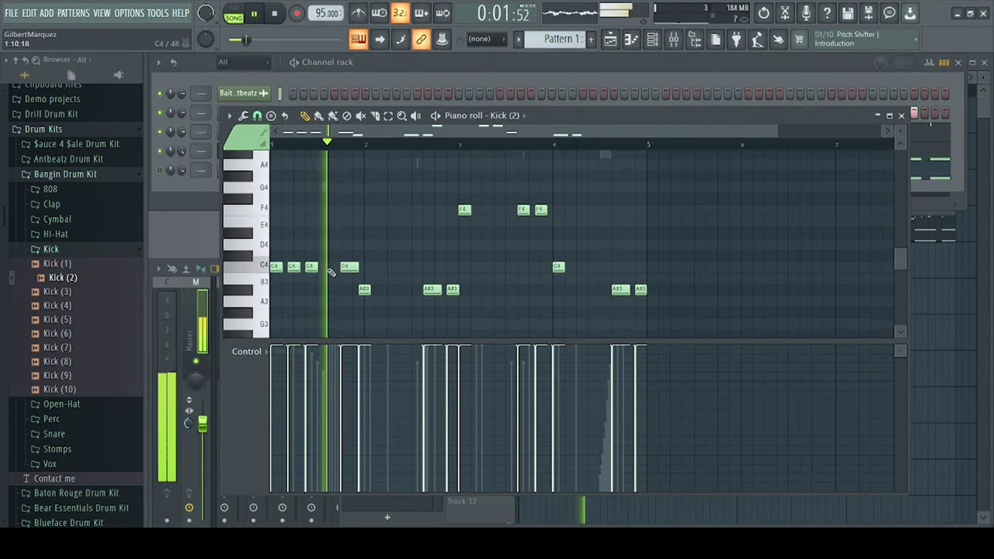
# Step: Move all Kick (2) notes up another octave so the C4 notes sit on C5
pyautogui.hotkey('ctrl', 'a')
pyautogui.scroll(3, 311, 264)
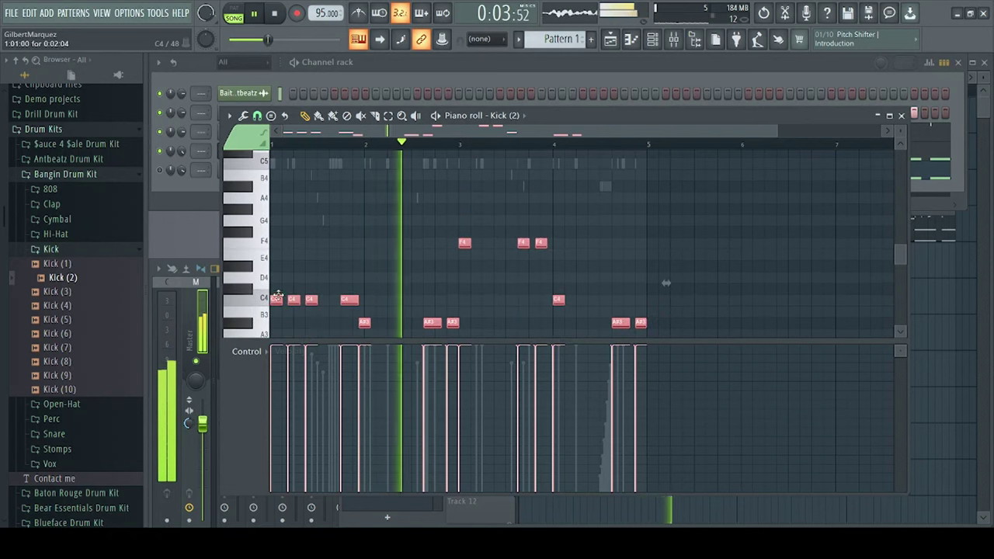
pyautogui.moveTo(278, 297); pyautogui.dragTo(278, 160)
pyautogui.scroll(2, 361, 230)
pyautogui.moveTo(500, 261); pyautogui.dragTo(604, 308)
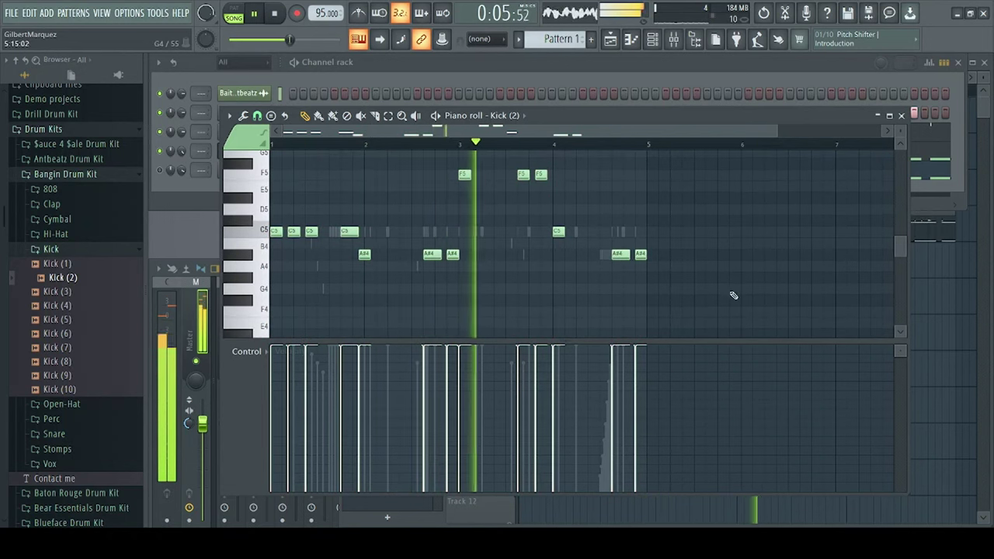
# Step: Move the A#4 and F5 kick notes onto C5 so the whole pattern plays at one pitch
pyautogui.moveTo(734, 295); pyautogui.dragTo(364, 232)
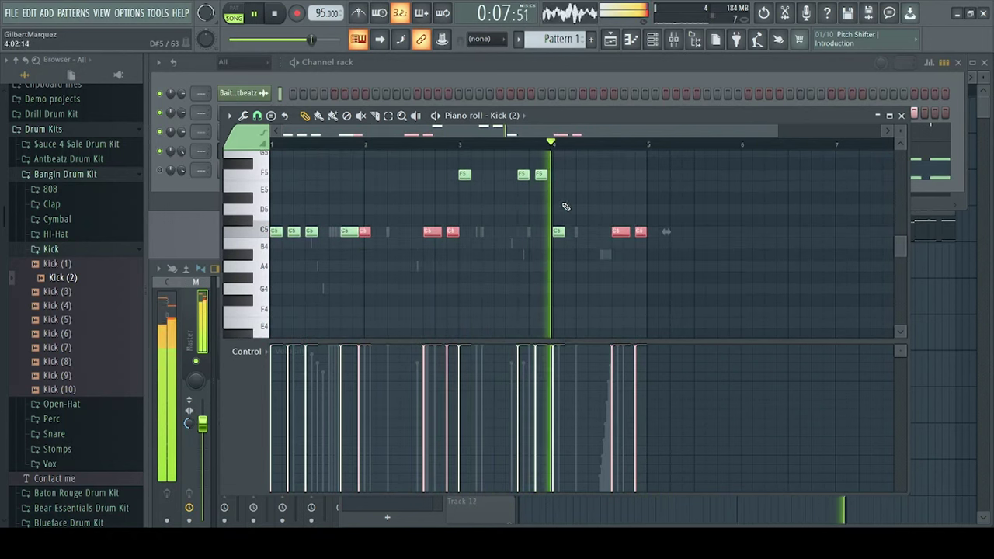
pyautogui.moveTo(565, 207); pyautogui.dragTo(464, 233)
pyautogui.click(715, 274)
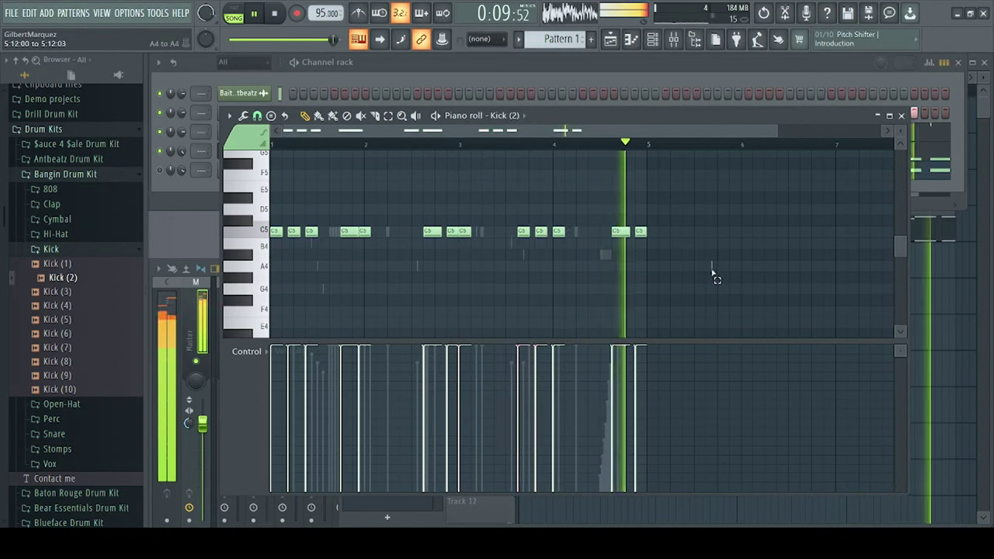
# Step: Unmute the Kick (2) channel and set its channel volume to 81%
pyautogui.hotkey('ctrl', 'a')
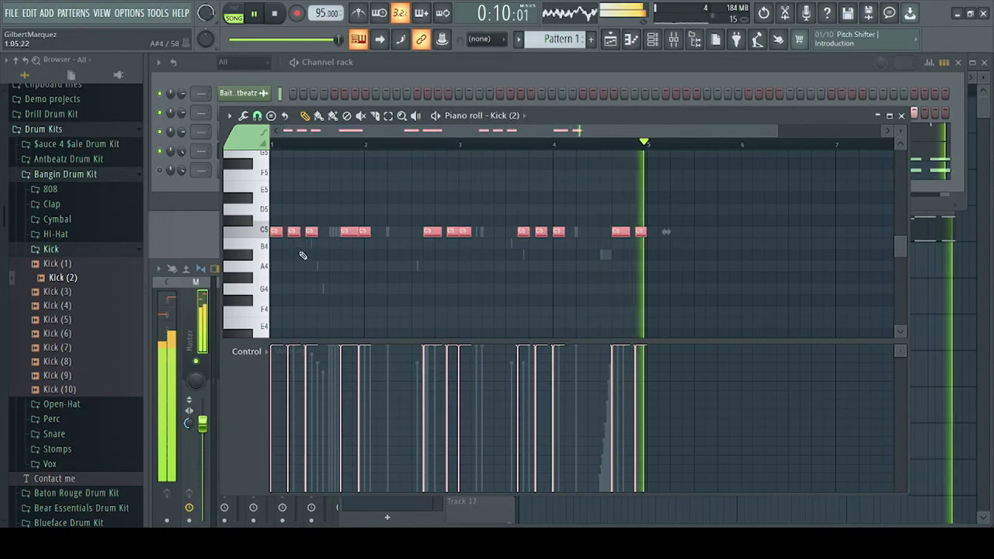
pyautogui.click(160, 173)
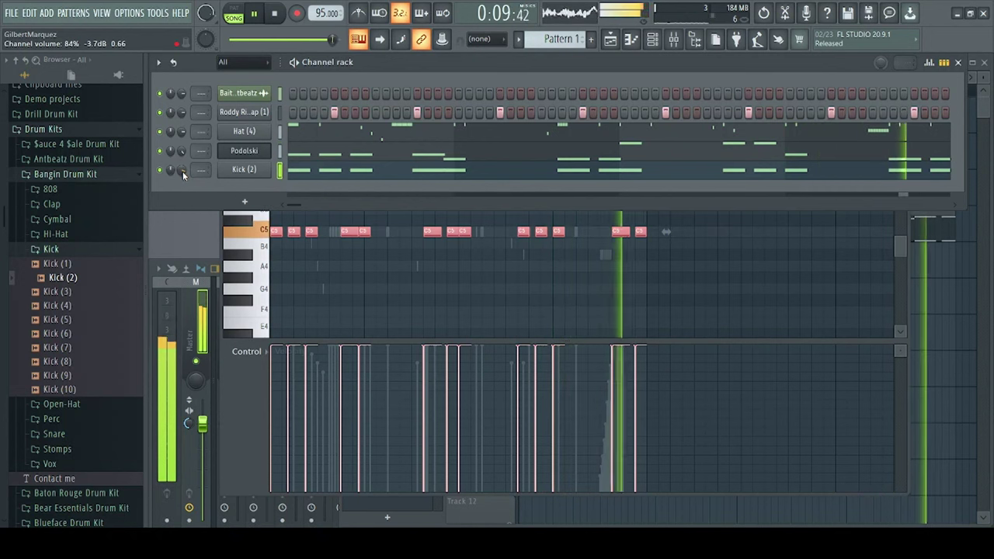
pyautogui.scroll(-1, 183, 175)
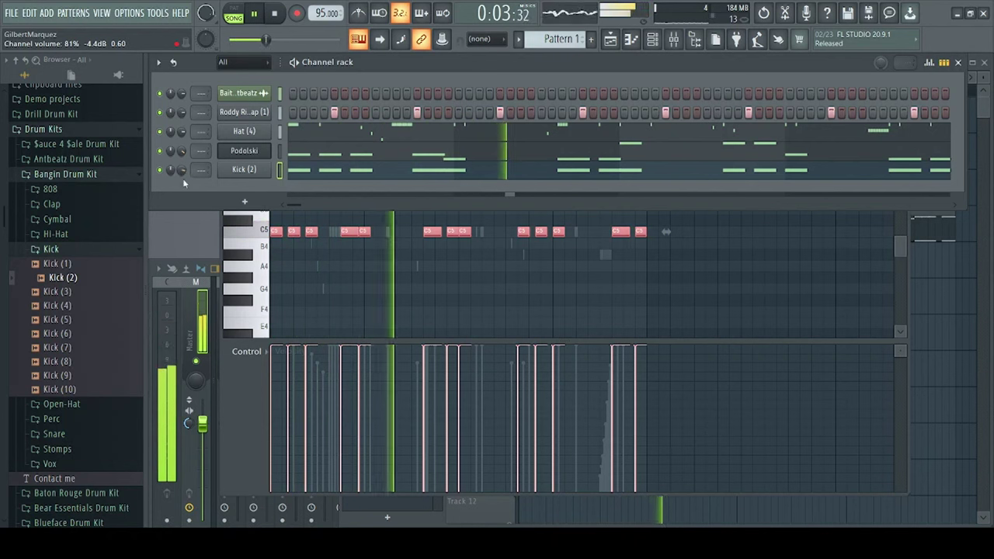
# Step: Remove the last two C5 kick notes in bar 1
pyautogui.rightClick(382, 280)
pyautogui.scroll(3, 351, 140)
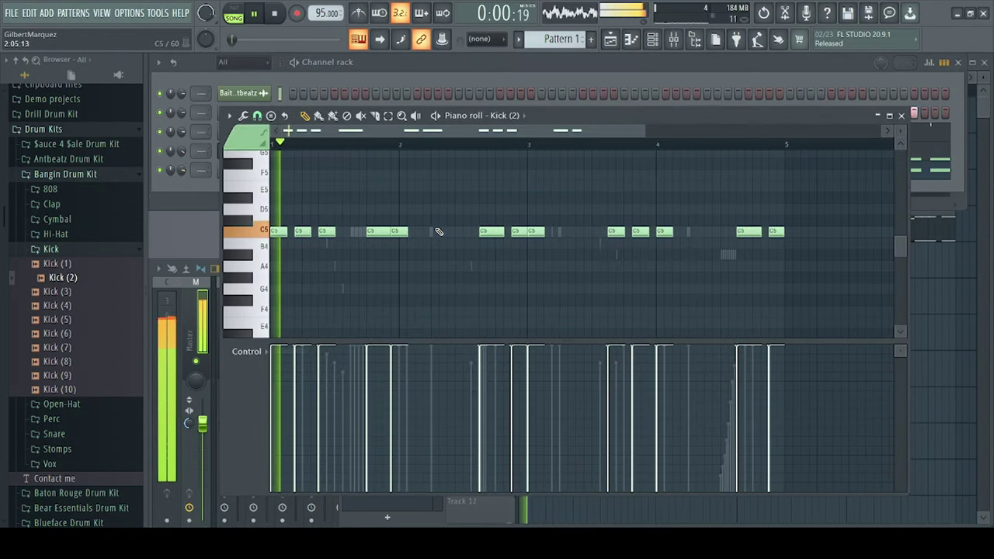
pyautogui.rightClick(402, 231)
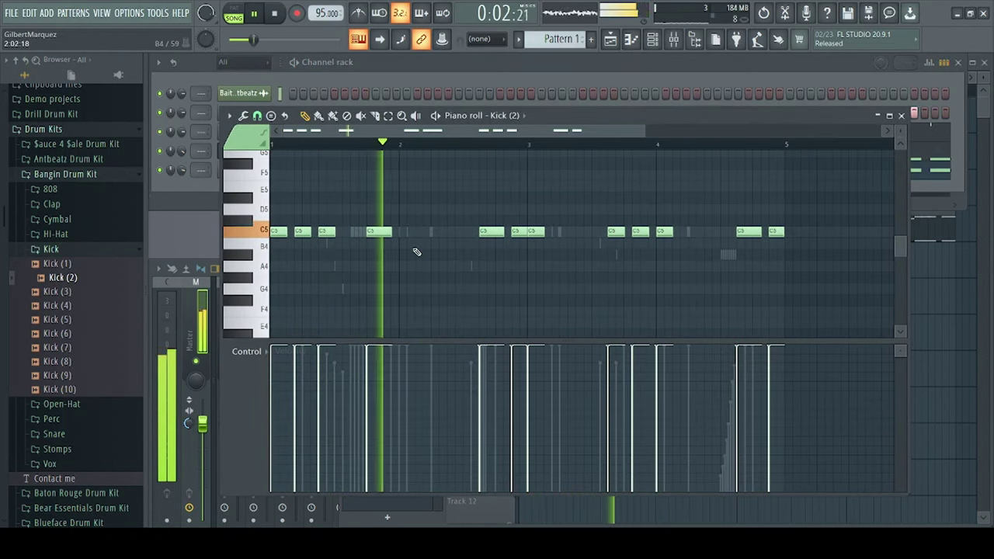
pyautogui.rightClick(385, 231)
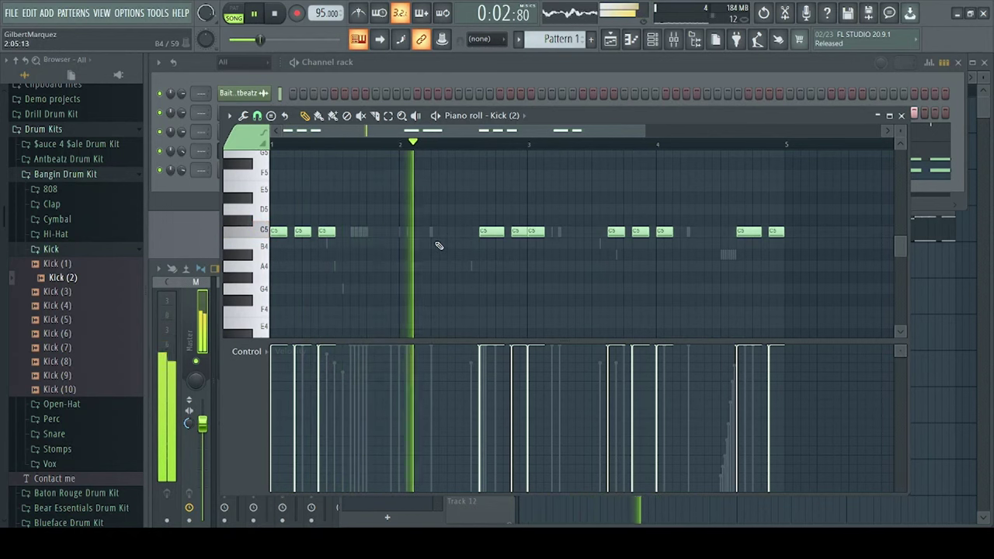
# Step: Try an extra C5 kick note before bar 2's first kick, and try the pattern without bar 4's final kick
pyautogui.click(466, 233)
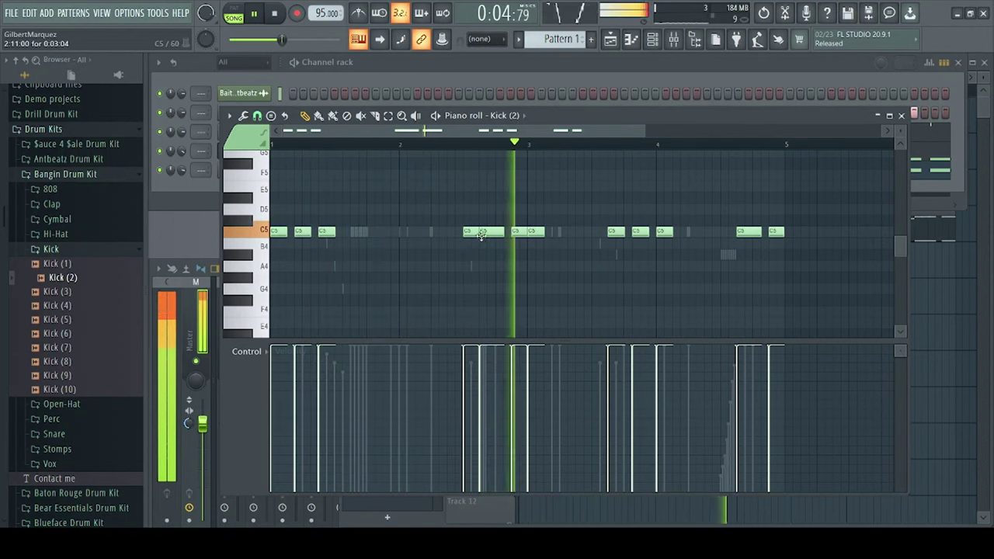
pyautogui.rightClick(488, 236)
pyautogui.click(489, 231)
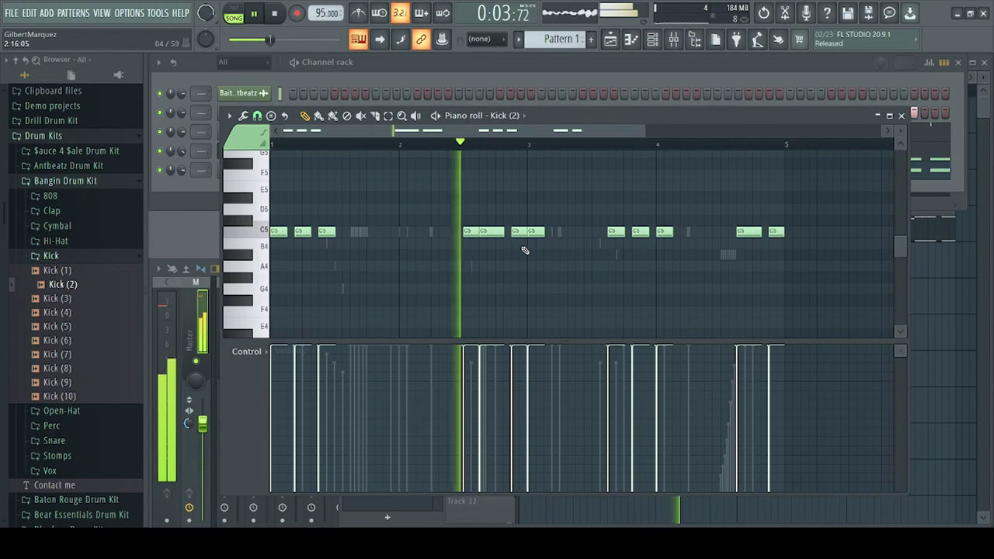
pyautogui.rightClick(466, 231)
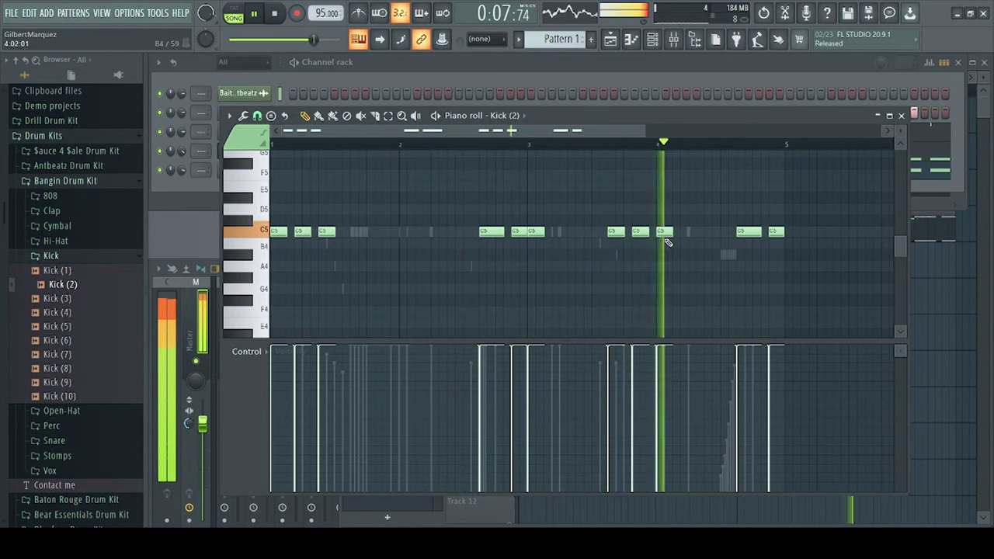
pyautogui.rightClick(777, 232)
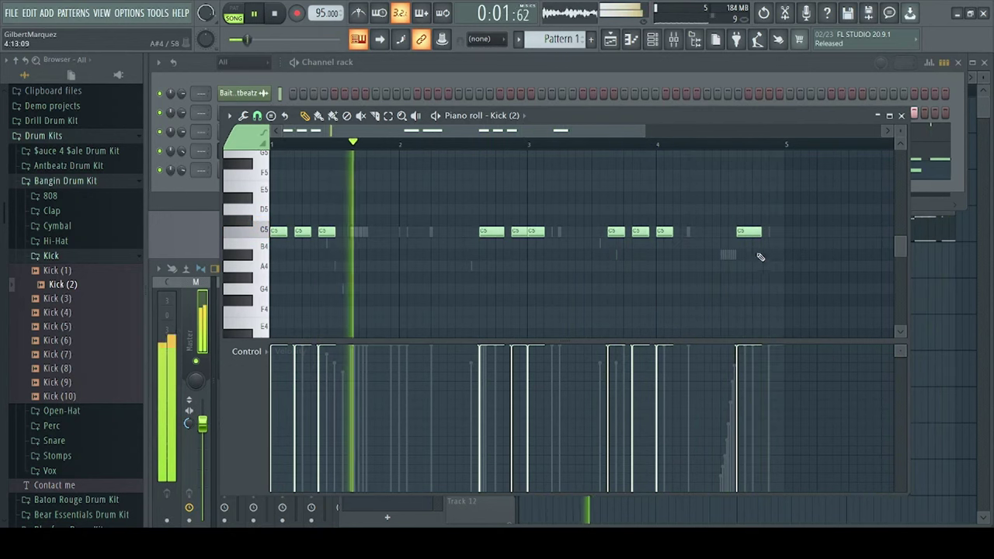
pyautogui.click(776, 233)
# Step: Load TBE - Beiber and TBE - Crowd from the Bear Essentials Drum Kit's Extras folder as new channels, with hits on steps 33 and 1
pyautogui.click(588, 62)
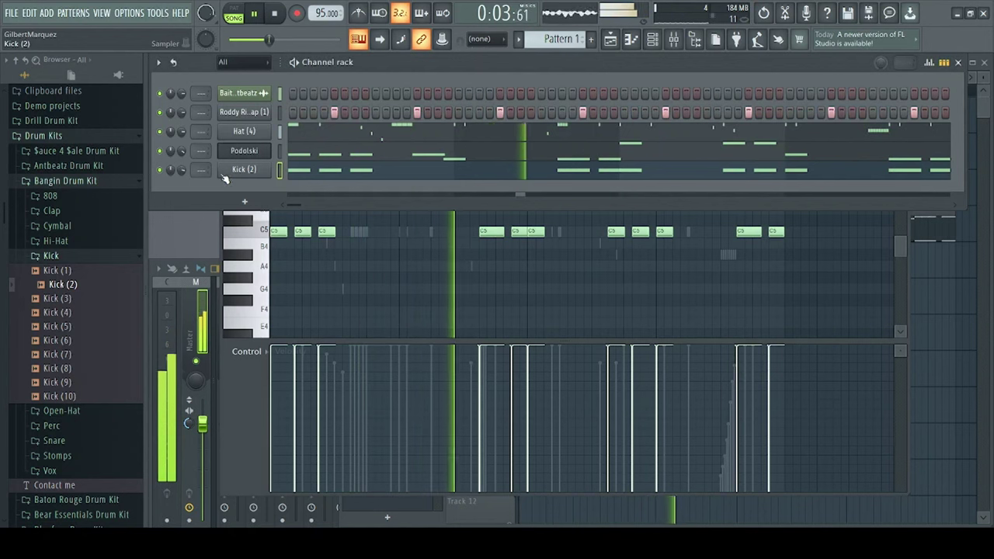
pyautogui.click(71, 256)
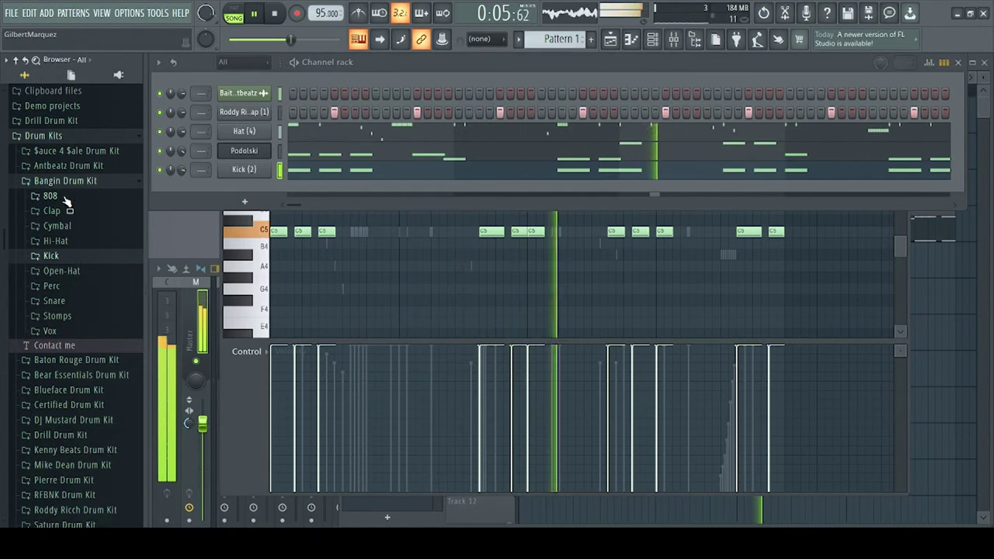
pyautogui.click(67, 182)
pyautogui.click(75, 211)
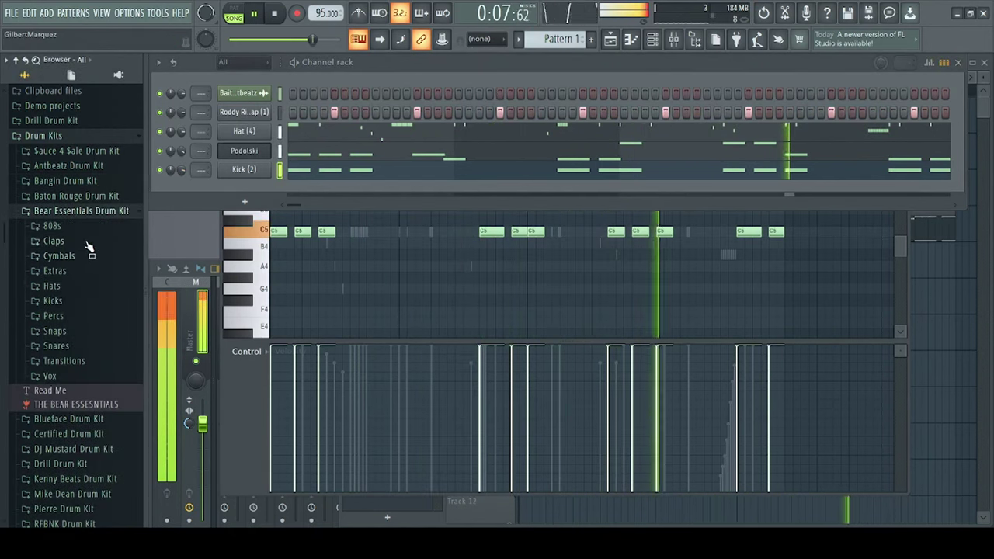
pyautogui.click(54, 186)
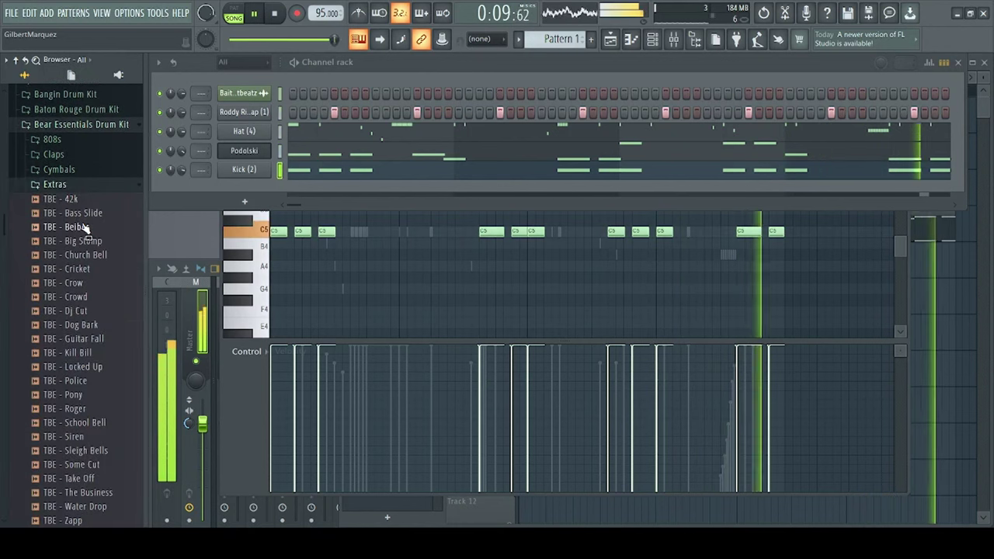
pyautogui.moveTo(85, 228); pyautogui.dragTo(303, 189)
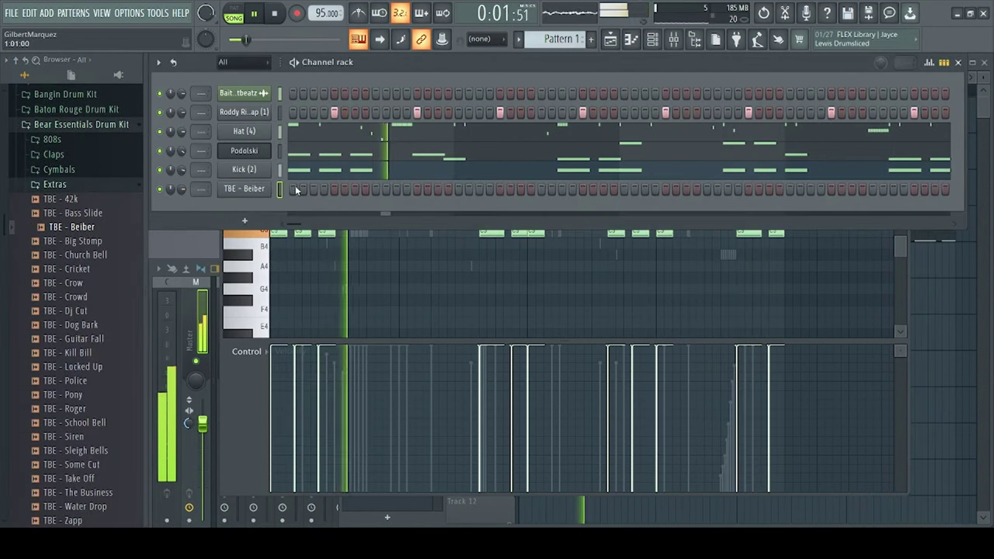
pyautogui.scroll(-3, 99, 235)
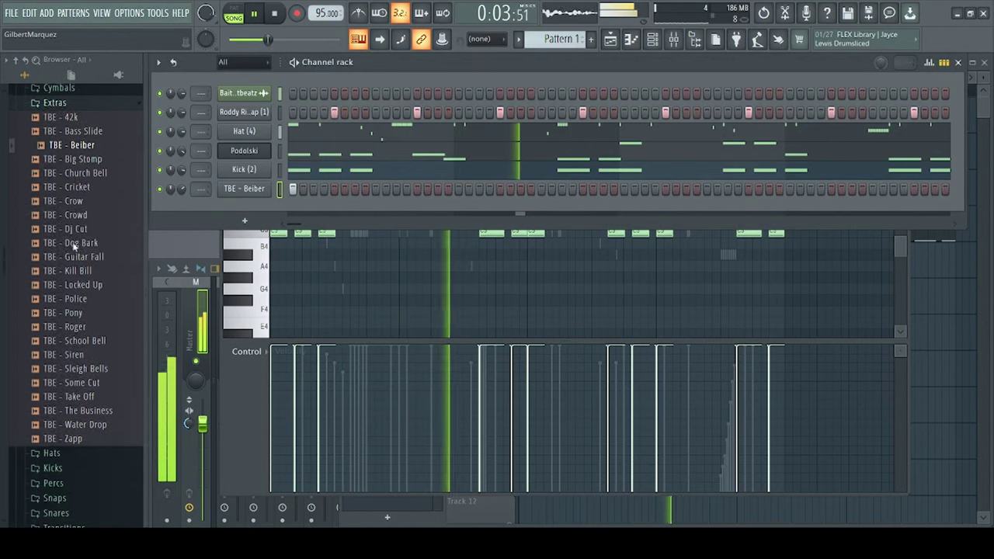
pyautogui.moveTo(66, 213); pyautogui.dragTo(641, 201)
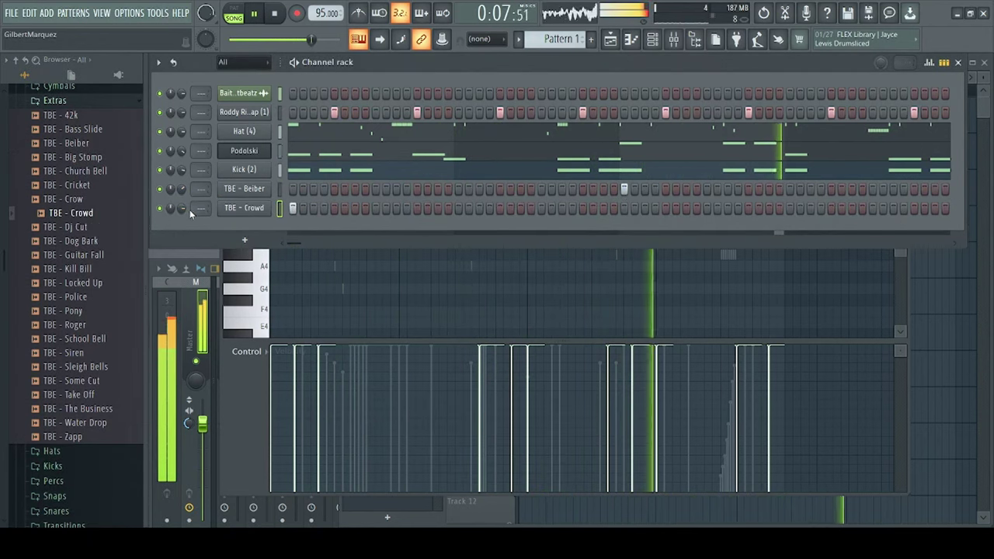
# Step: Load TBE - Guitar Fall into a new channel with a hit on step 17, and set its channel volume to 56%
pyautogui.click(87, 256)
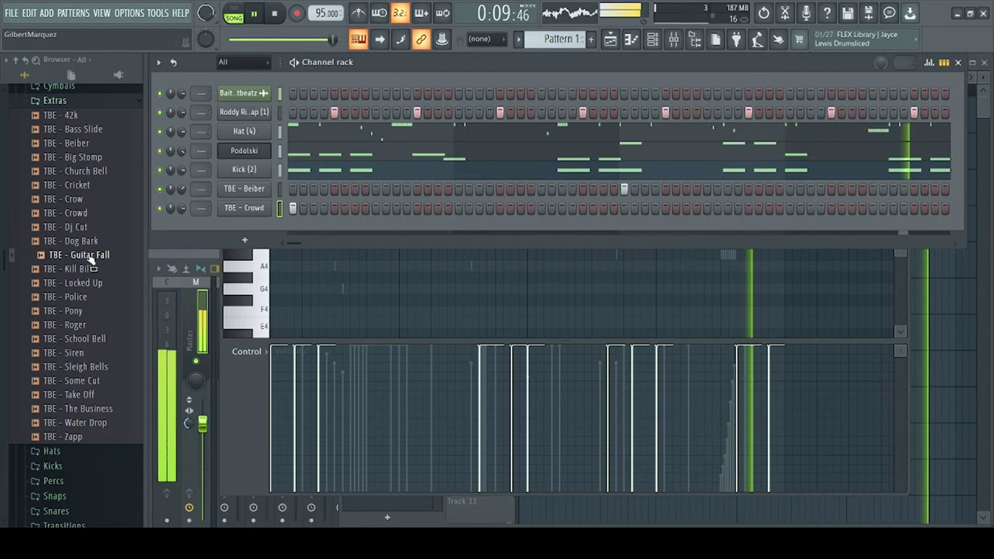
pyautogui.moveTo(90, 262); pyautogui.dragTo(507, 236)
pyautogui.click(459, 227)
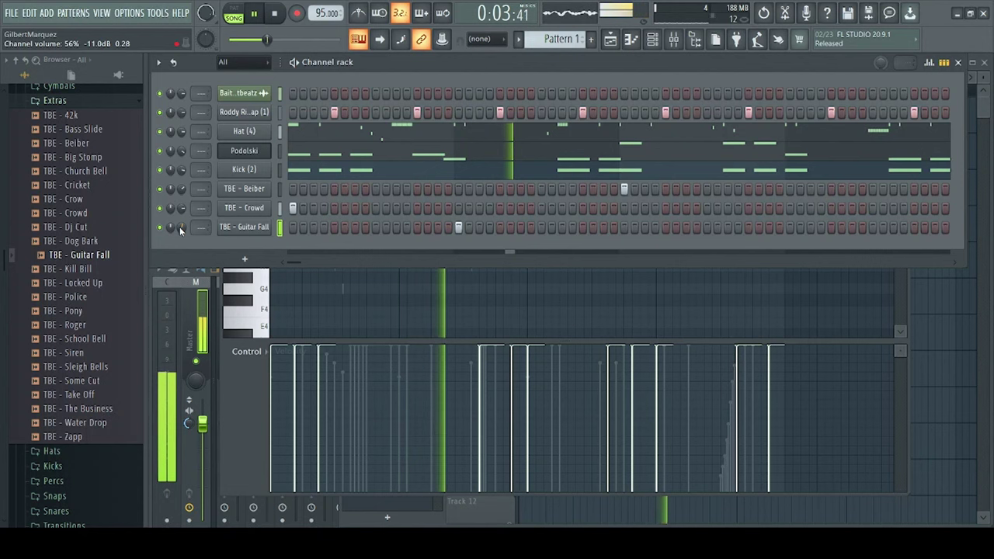
pyautogui.scroll(2, 99, 256)
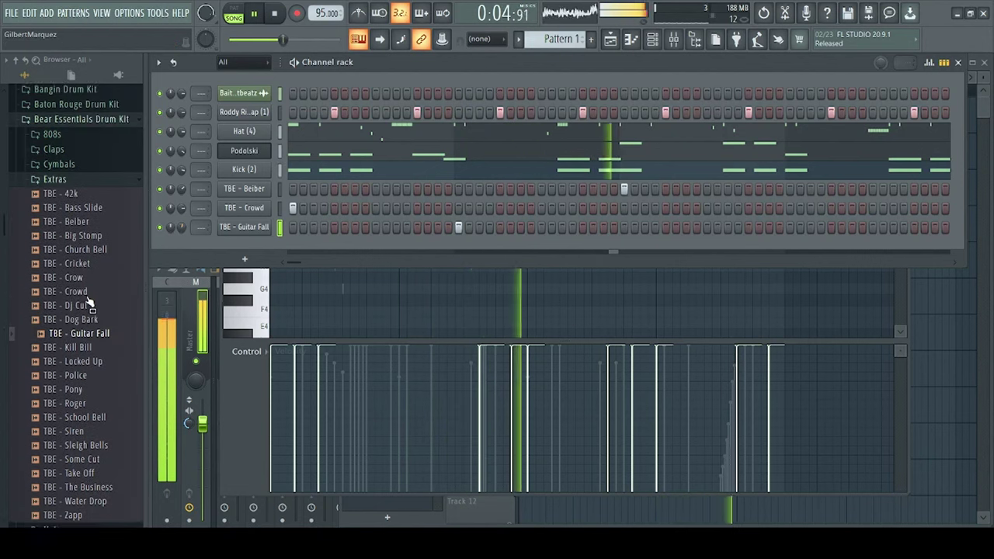
pyautogui.click(242, 228)
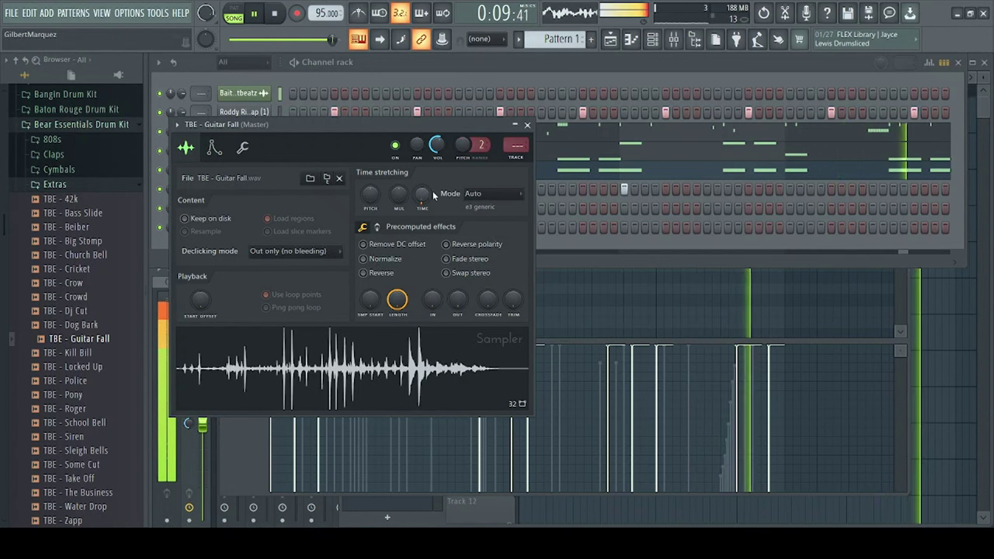
pyautogui.click(527, 126)
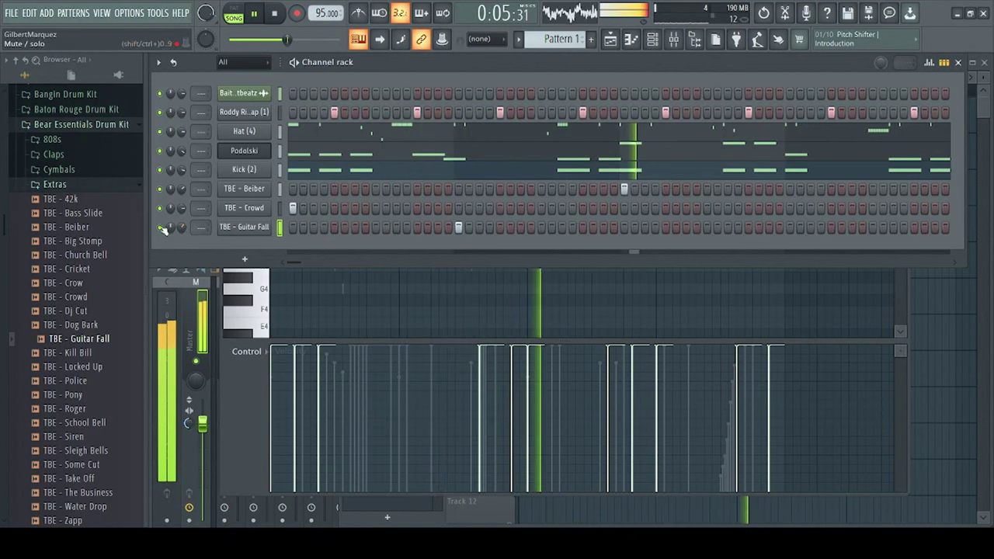
# Step: Close the Extras folder and open the Percs folder of the Bear Essentials Drum Kit
pyautogui.click(86, 185)
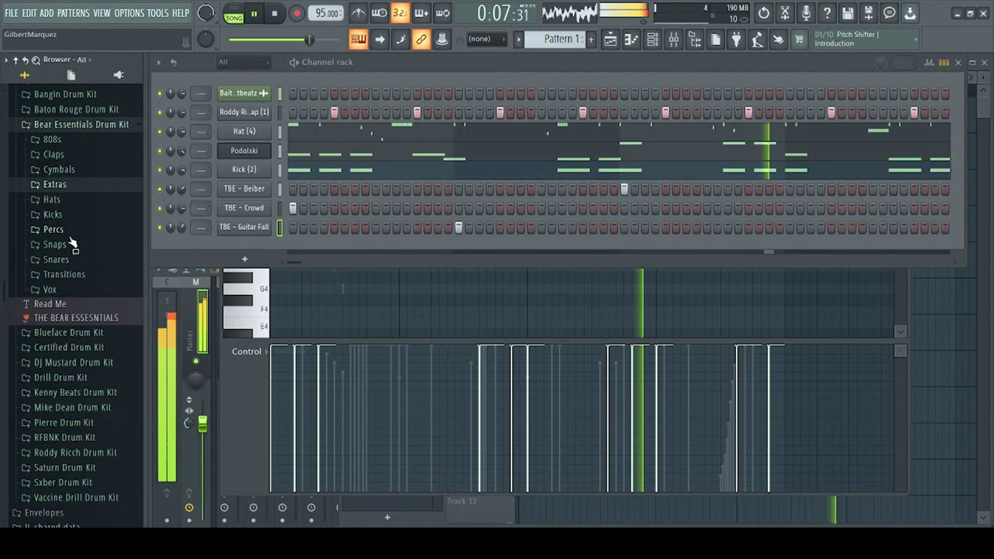
pyautogui.click(70, 203)
pyautogui.click(71, 203)
pyautogui.click(66, 228)
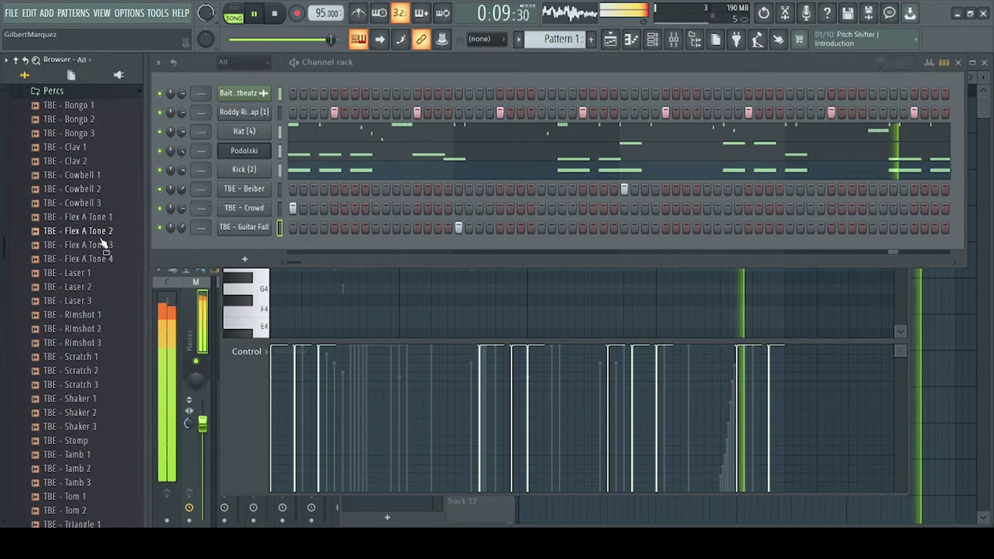
# Step: Look over the Hat (4) channel's notes, and preview the TBE - Cowbell 2 and TBE - Cowbell 1 samples
pyautogui.click(250, 135)
pyautogui.click(579, 175)
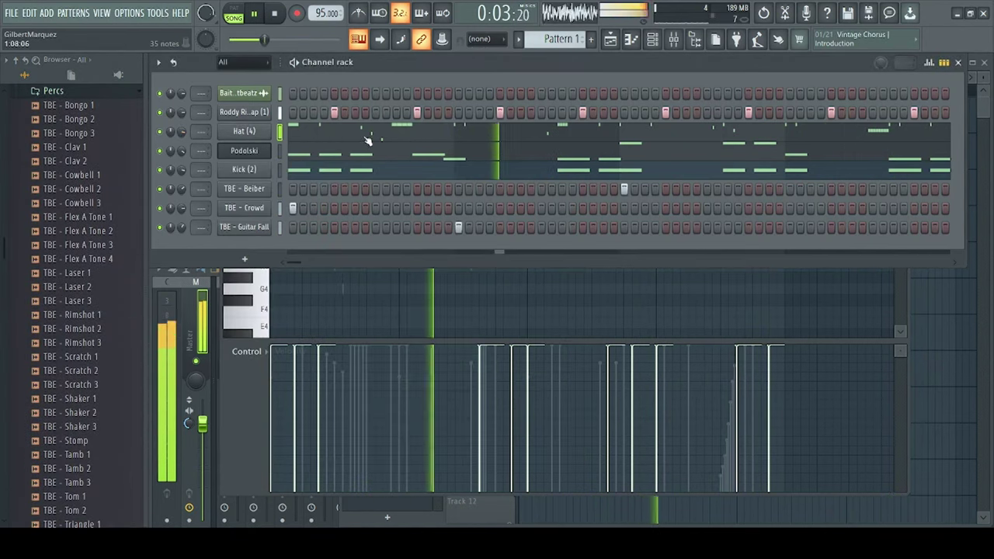
pyautogui.click(365, 136)
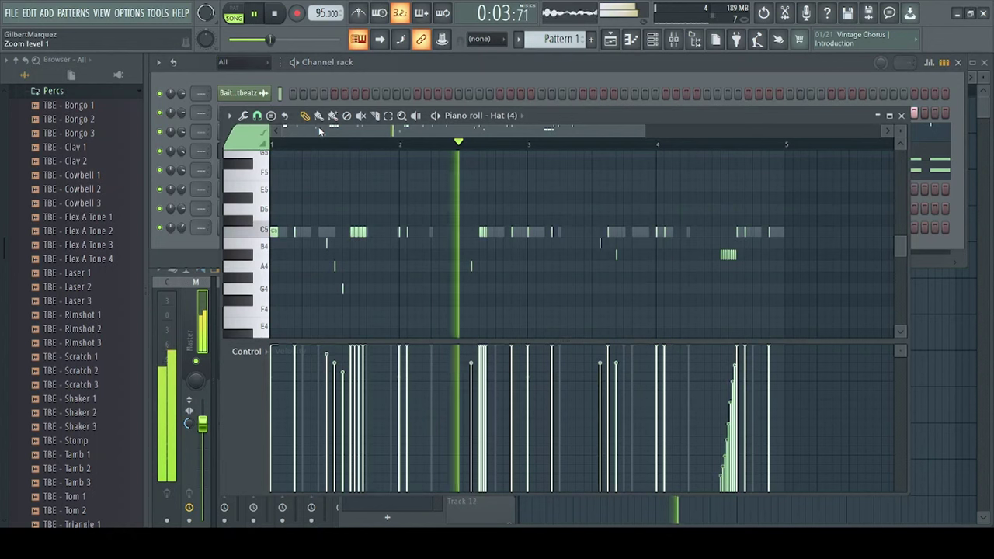
pyautogui.click(189, 255)
pyautogui.click(87, 190)
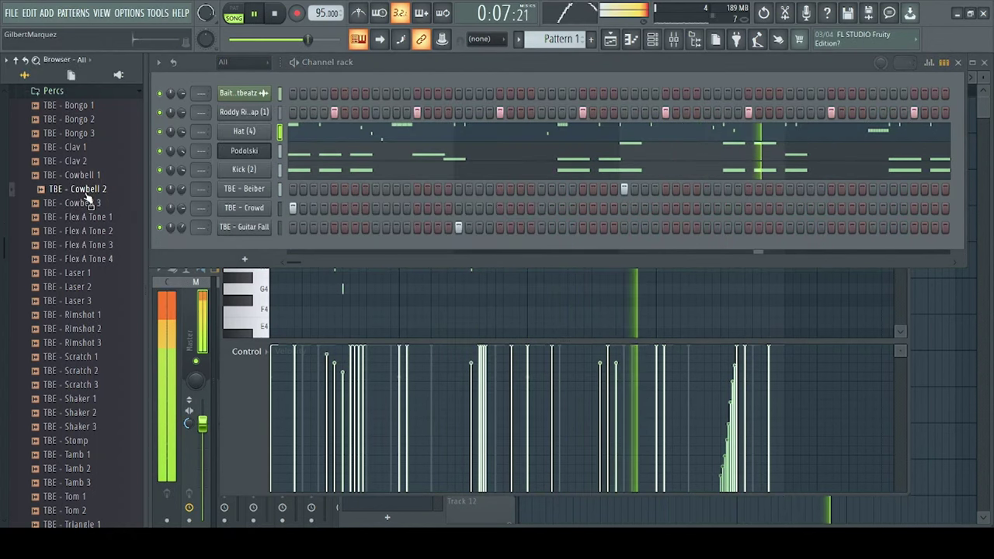
pyautogui.scroll(5, 86, 202)
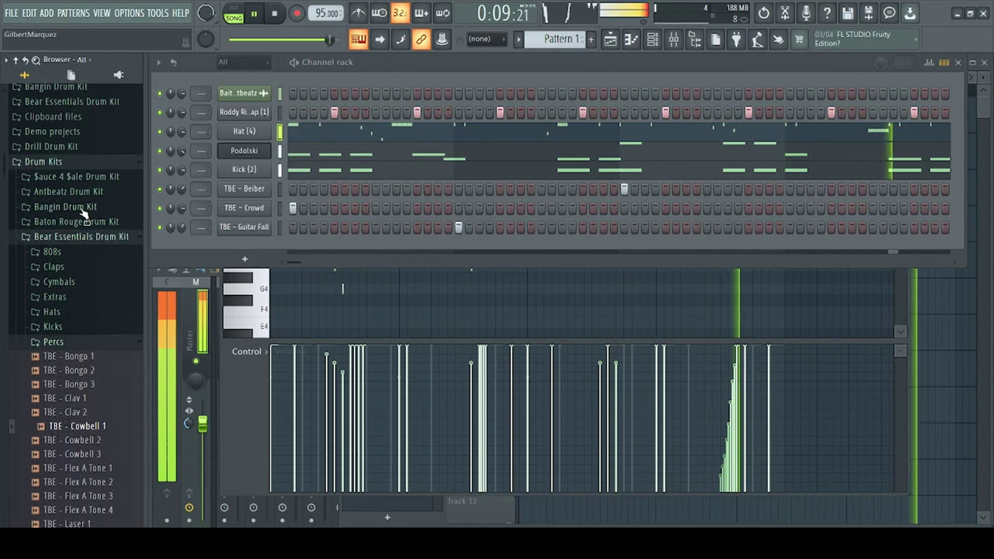
# Step: Load FX (4) and FX (5) from the Baton Rouge Drum Kit's FX folder as new channels
pyautogui.click(79, 233)
pyautogui.click(73, 209)
pyautogui.click(74, 210)
pyautogui.click(80, 224)
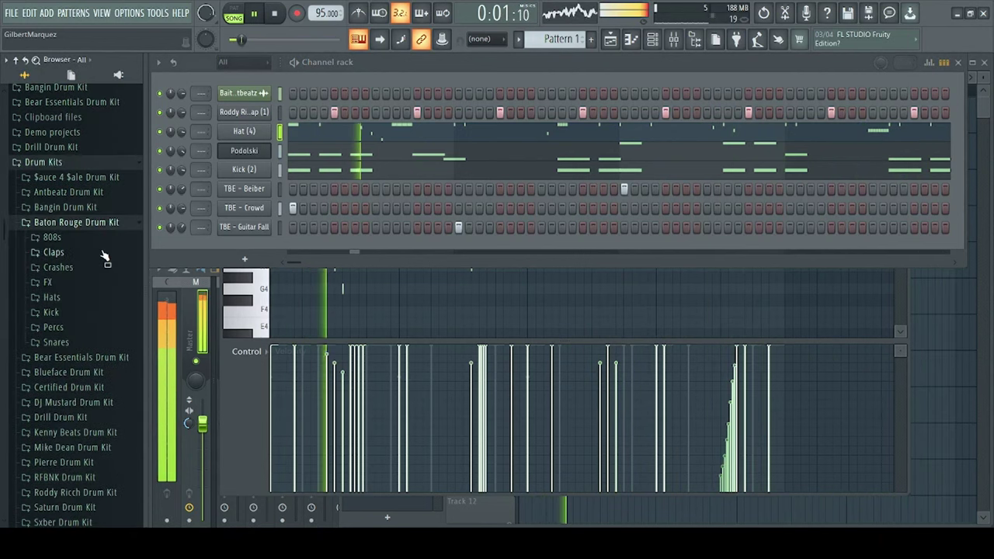
pyautogui.scroll(-2, 94, 253)
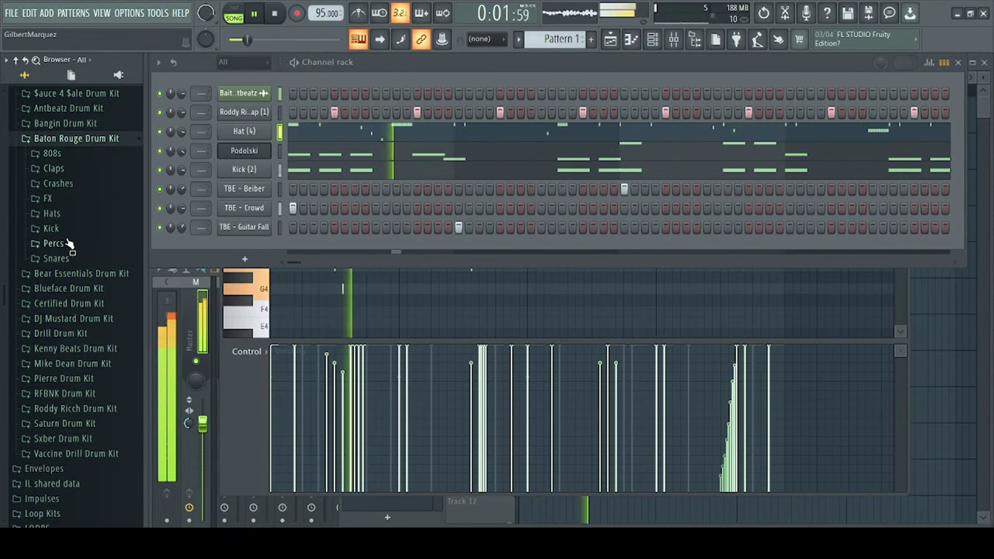
pyautogui.click(72, 185)
pyautogui.click(72, 185)
pyautogui.click(73, 199)
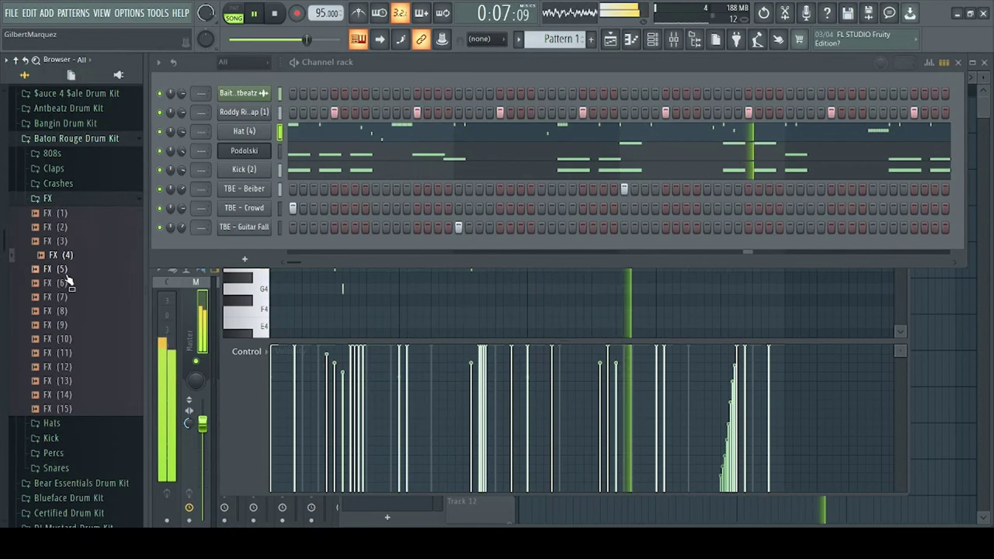
pyautogui.moveTo(255, 249); pyautogui.dragTo(255, 250)
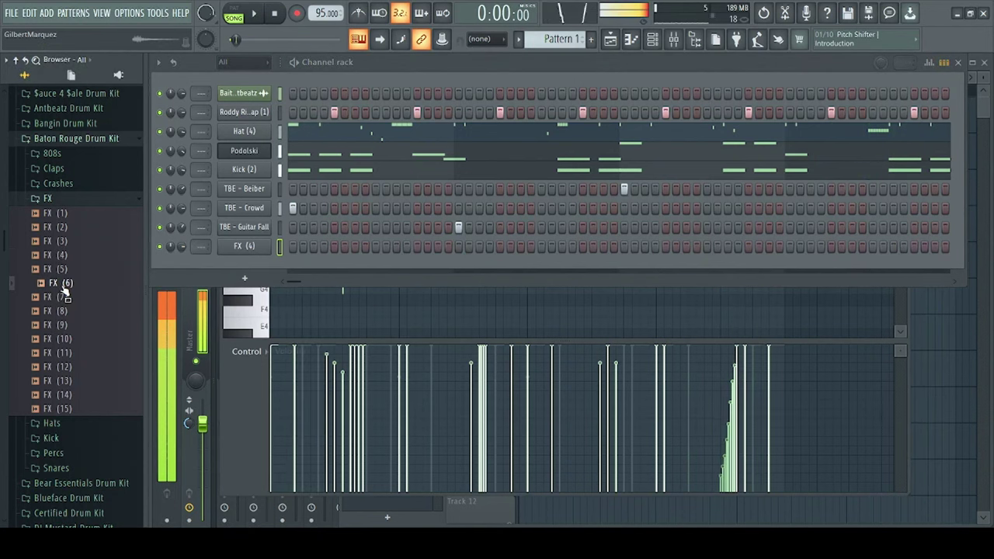
pyautogui.moveTo(229, 278); pyautogui.dragTo(237, 272)
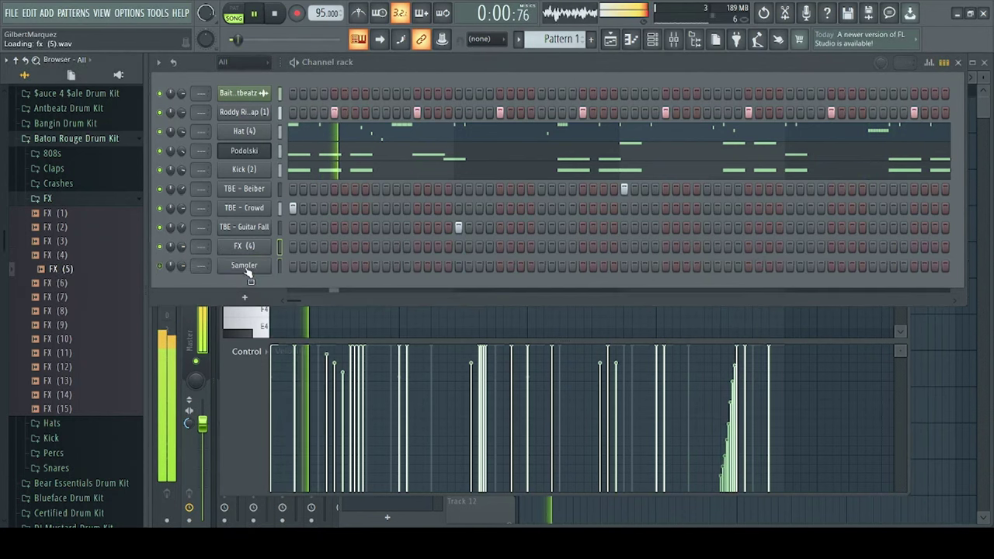
# Step: Try FX (4) with a C5 note at the start of bar 2 and 68% channel volume, and delete the FX (4) channel
pyautogui.rightClick(267, 250)
pyautogui.click(297, 247)
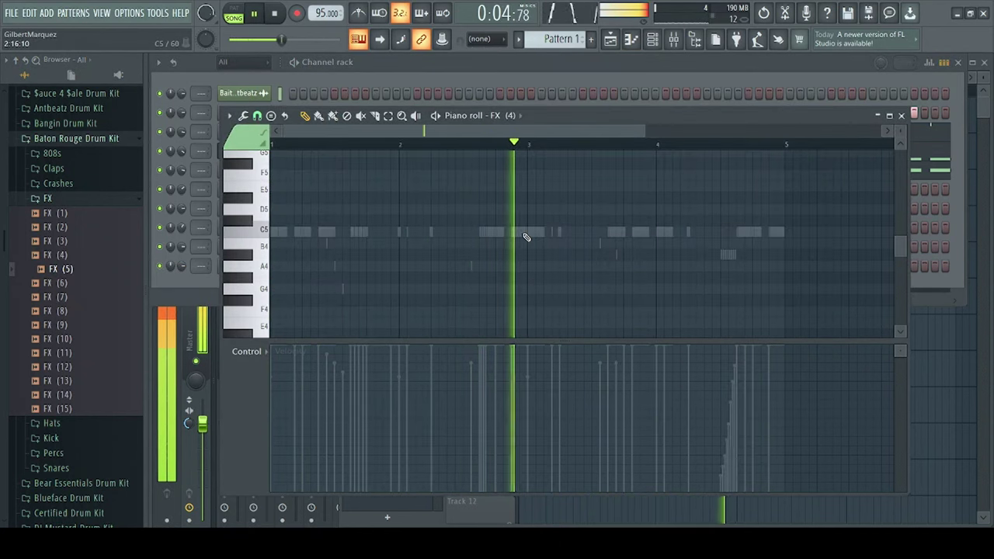
pyautogui.moveTo(537, 235); pyautogui.dragTo(397, 235)
pyautogui.press('space')
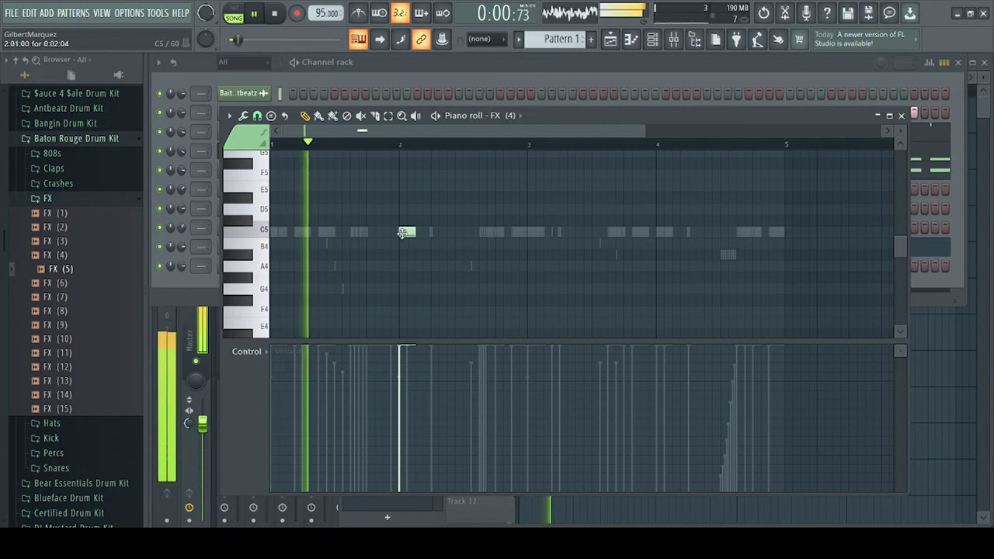
pyautogui.click(184, 249)
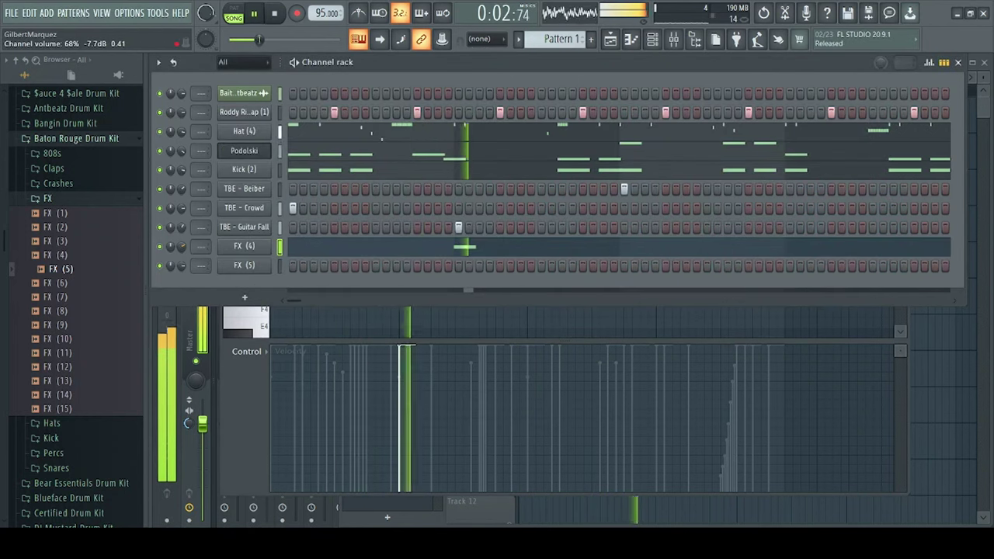
pyautogui.click(333, 382)
# Step: Add a C5 note at the start of bar 1 for FX (5)
pyautogui.rightClick(269, 234)
pyautogui.click(303, 236)
pyautogui.press('space')
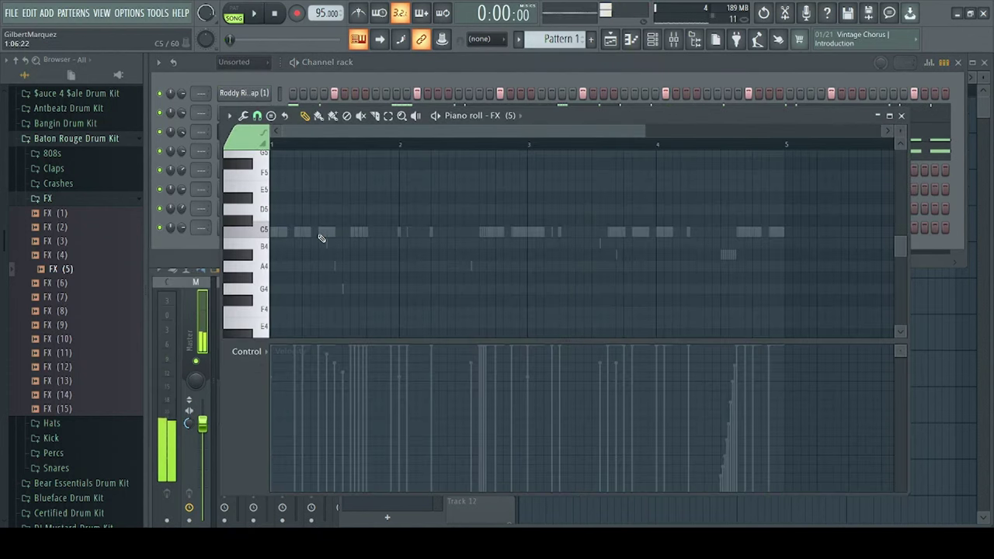
pyautogui.press('space')
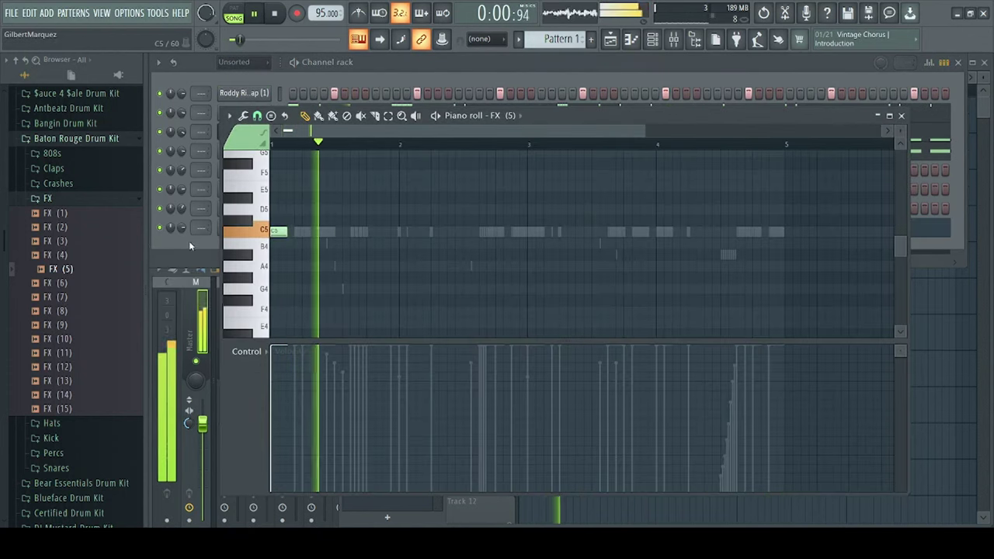
# Step: Try a second FX (5) note at bar 2 on A4 and D5, try one at bar 3 on D5, and remove both
pyautogui.click(404, 232)
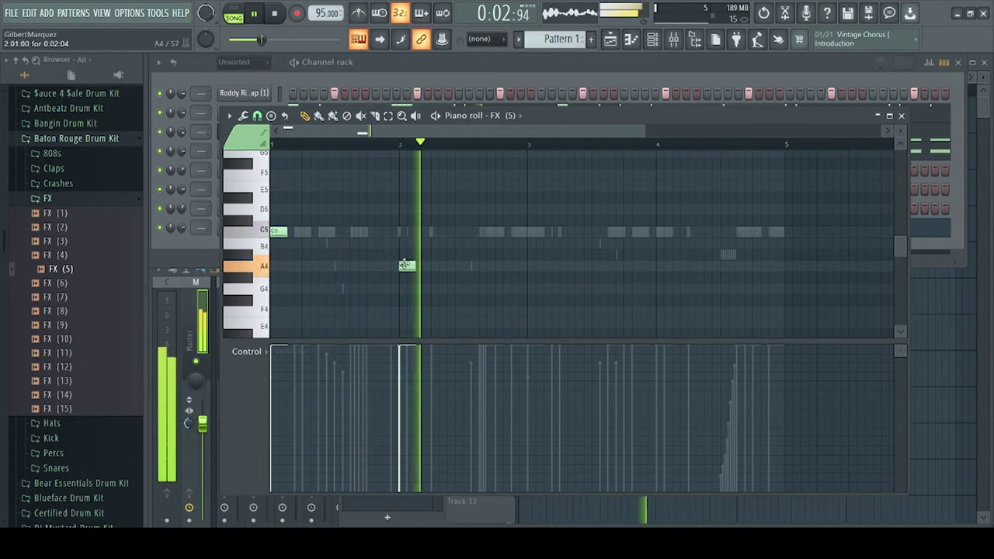
pyautogui.moveTo(399, 211); pyautogui.dragTo(401, 208)
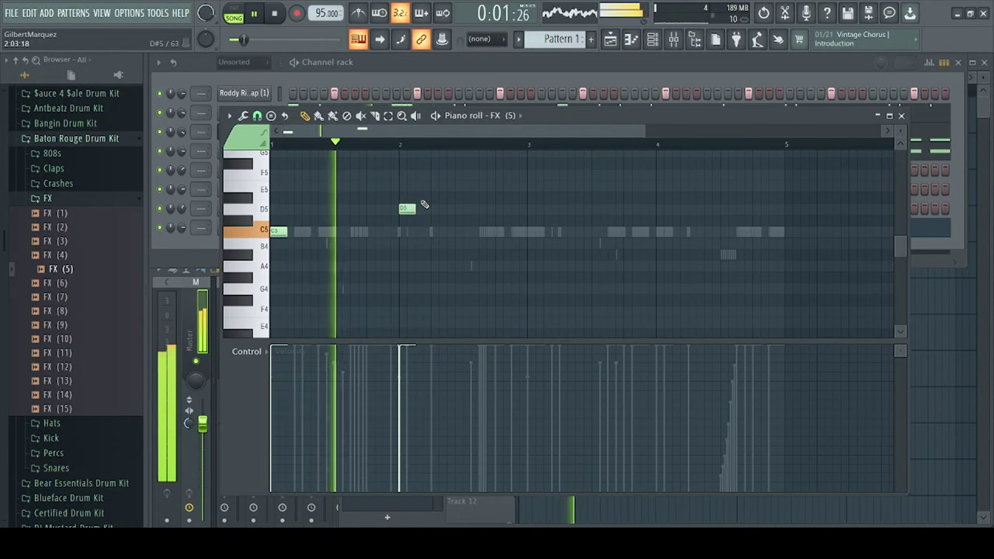
pyautogui.rightClick(407, 209)
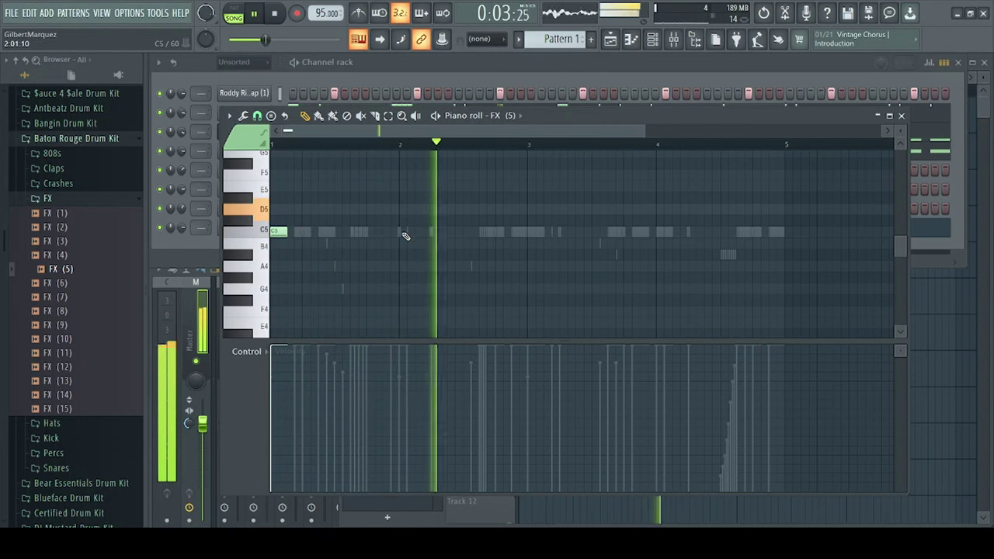
pyautogui.click(536, 209)
pyautogui.click(221, 238)
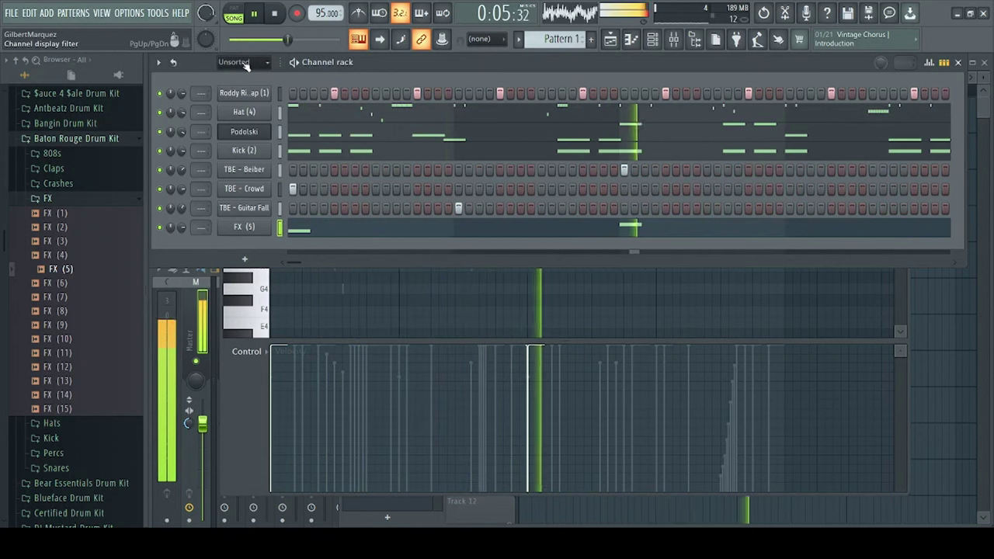
pyautogui.click(636, 225)
pyautogui.click(637, 226)
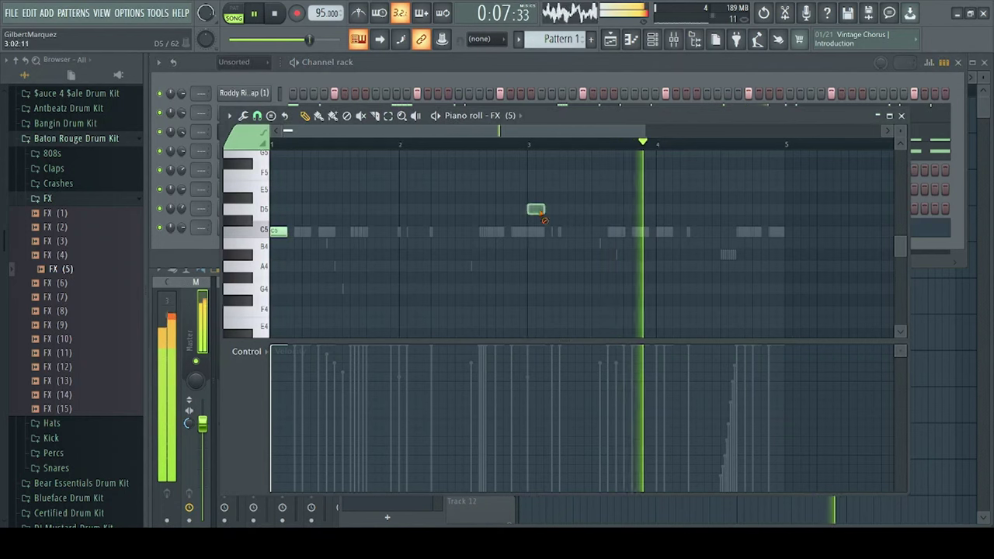
pyautogui.rightClick(543, 211)
pyautogui.press('space')
pyautogui.press('space')
# Step: Adjust the FX (5) channel volume slightly, and load FX (12) from the same folder as a new channel
pyautogui.click(178, 248)
pyautogui.moveTo(183, 227); pyautogui.dragTo(183, 230)
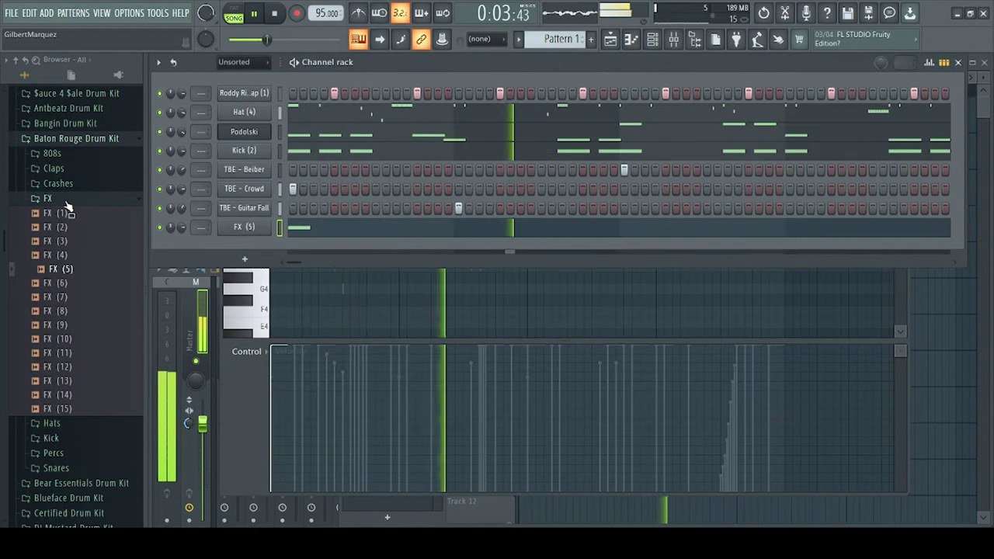
pyautogui.click(77, 358)
pyautogui.click(73, 343)
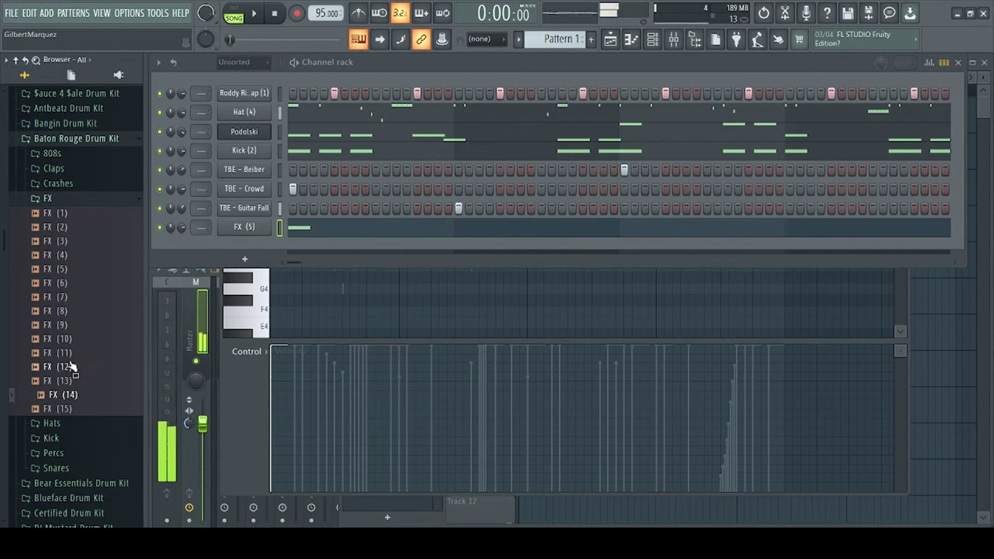
pyautogui.moveTo(265, 271); pyautogui.dragTo(258, 250)
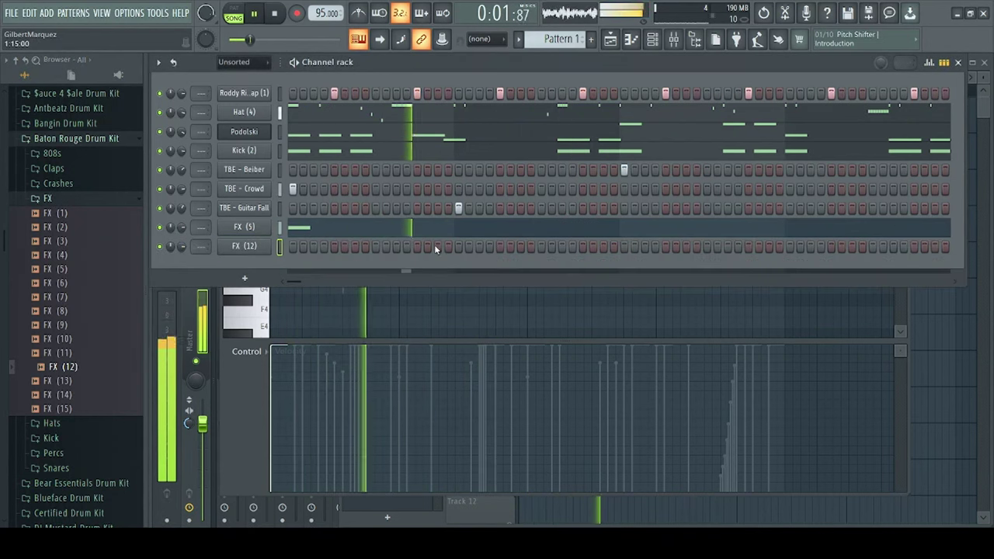
# Step: Place FX (12) hits on steps 15, 16 and 26, and play the pattern
pyautogui.moveTo(438, 248); pyautogui.dragTo(459, 253)
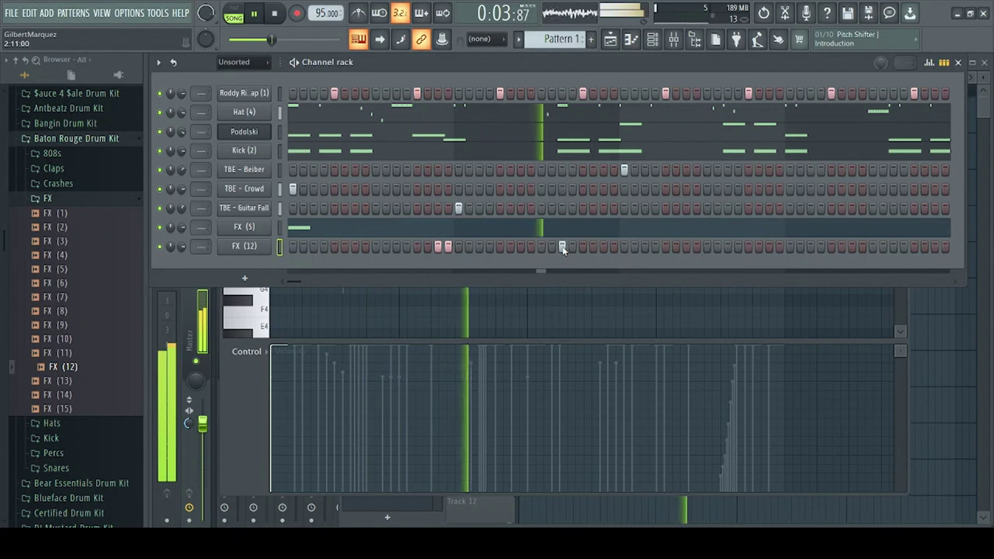
pyautogui.click(604, 246)
pyautogui.press('space')
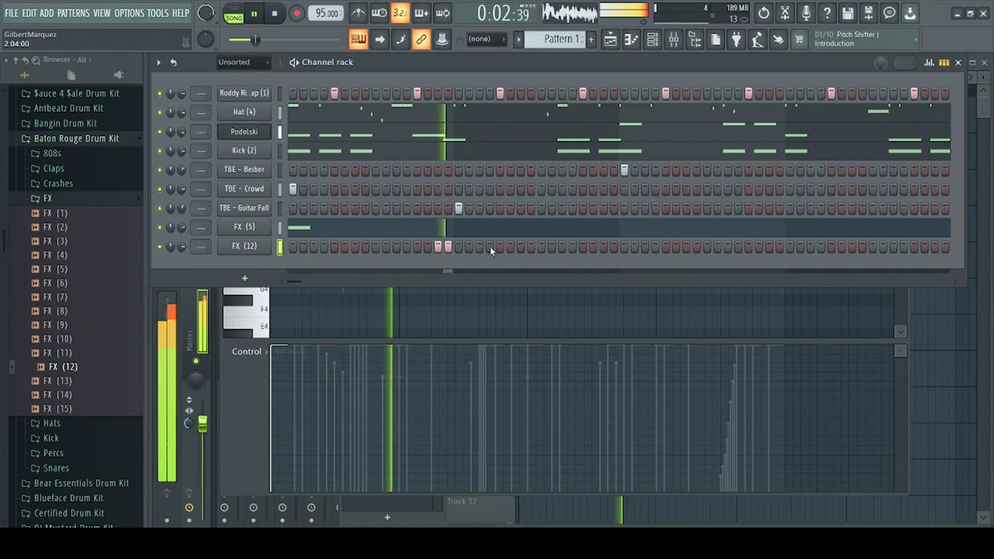
pyautogui.click(551, 246)
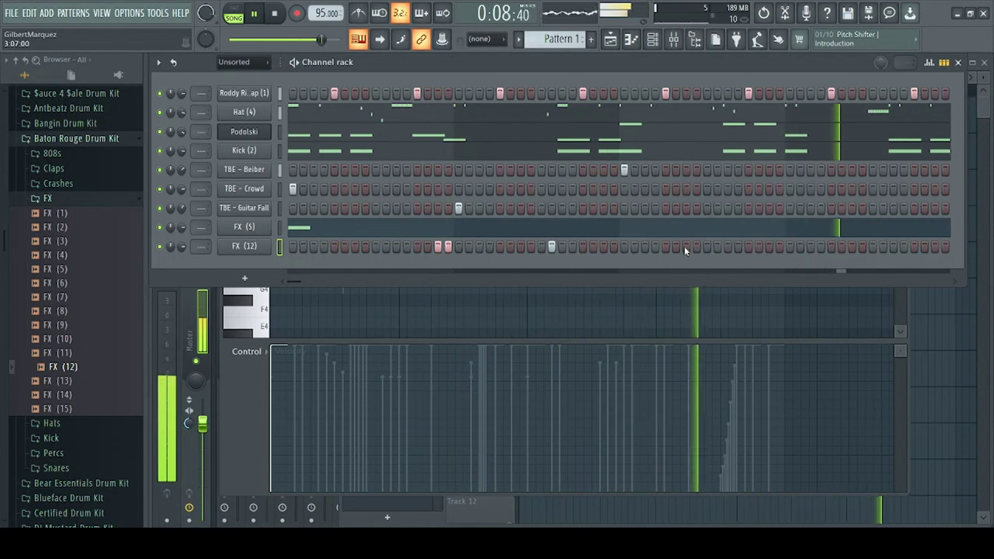
pyautogui.press('space')
pyautogui.press('space')
# Step: Check the FX (12) sampler settings and raise the channel's volume to 84%
pyautogui.click(245, 247)
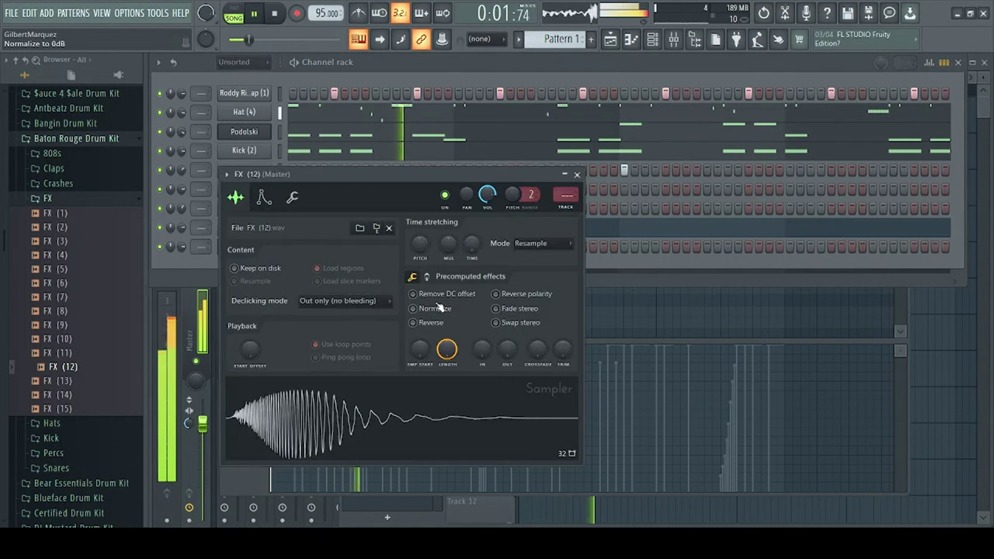
pyautogui.click(579, 174)
pyautogui.press('space')
pyautogui.press('space')
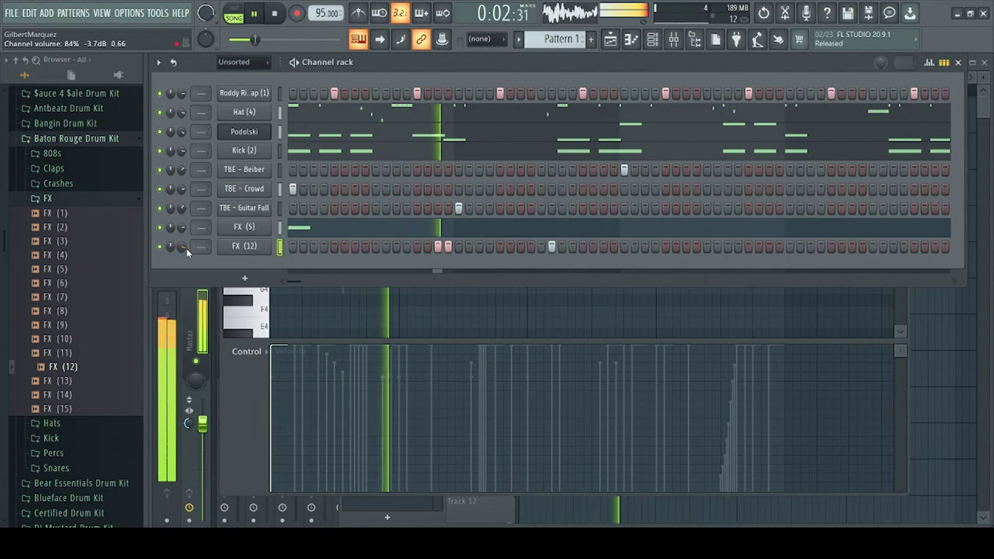
pyautogui.scroll(1, 181, 250)
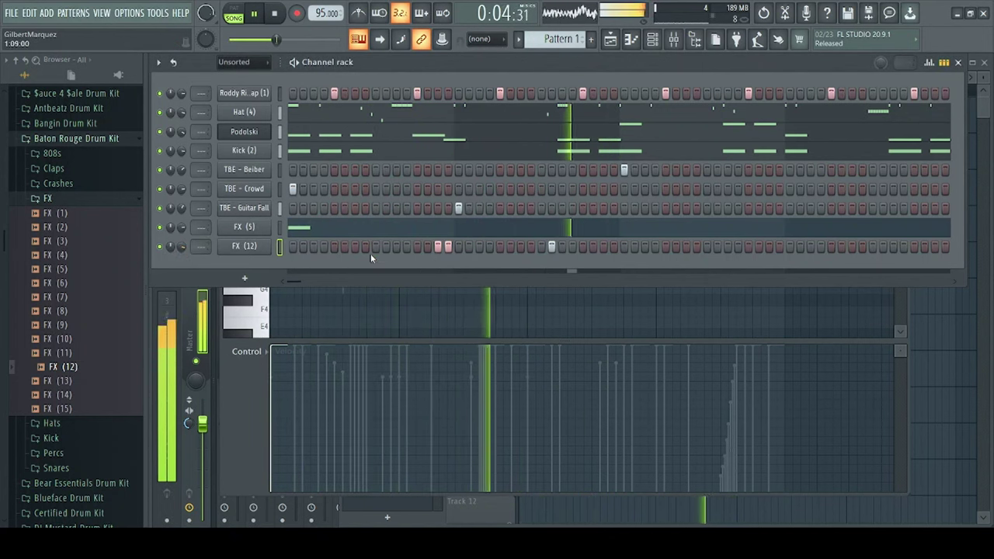
# Step: Add FX (12) hits on steps 42, 51, 52 and 61 to 64, and play the pattern
pyautogui.click(717, 246)
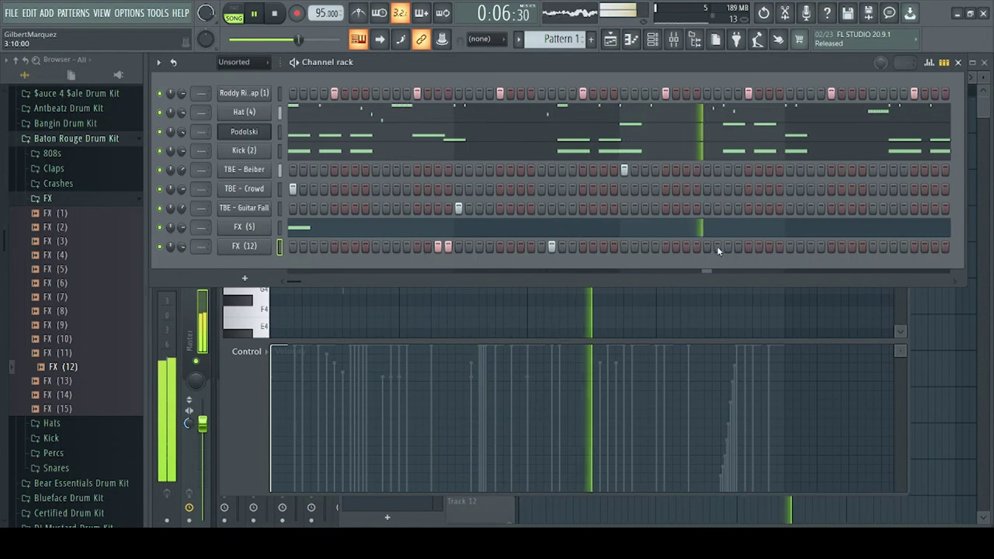
pyautogui.click(810, 246)
pyautogui.click(821, 246)
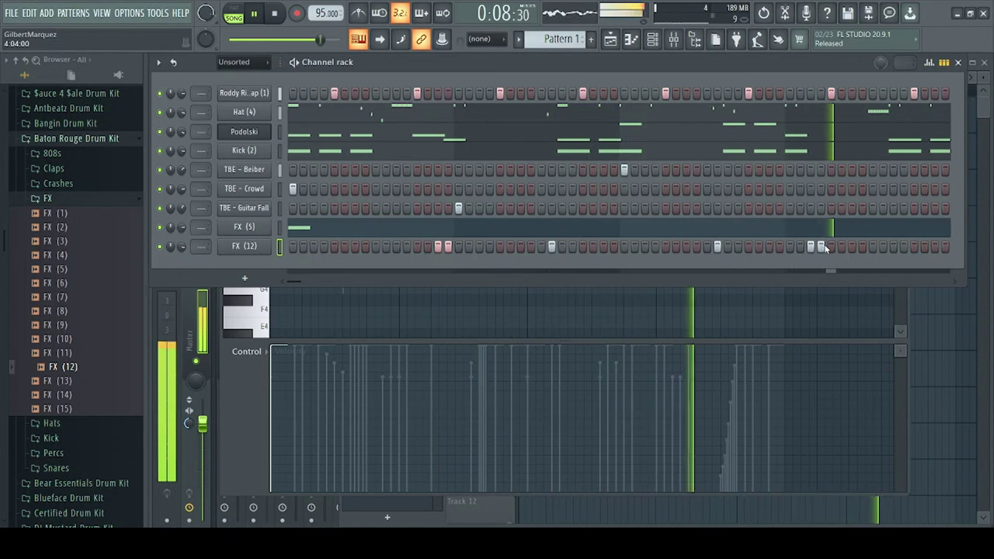
pyautogui.moveTo(903, 247); pyautogui.dragTo(935, 246)
pyautogui.click(945, 248)
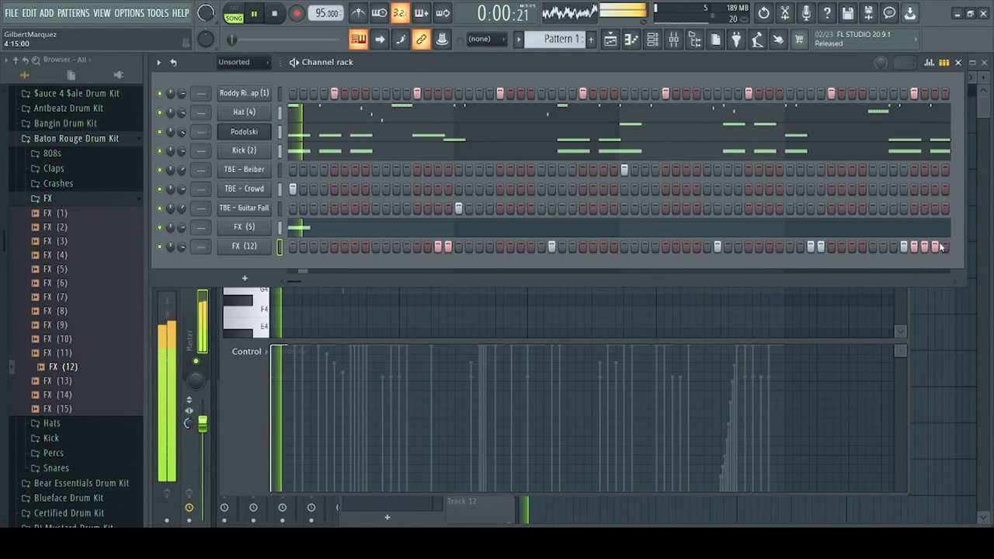
pyautogui.press('space')
pyautogui.press('space')
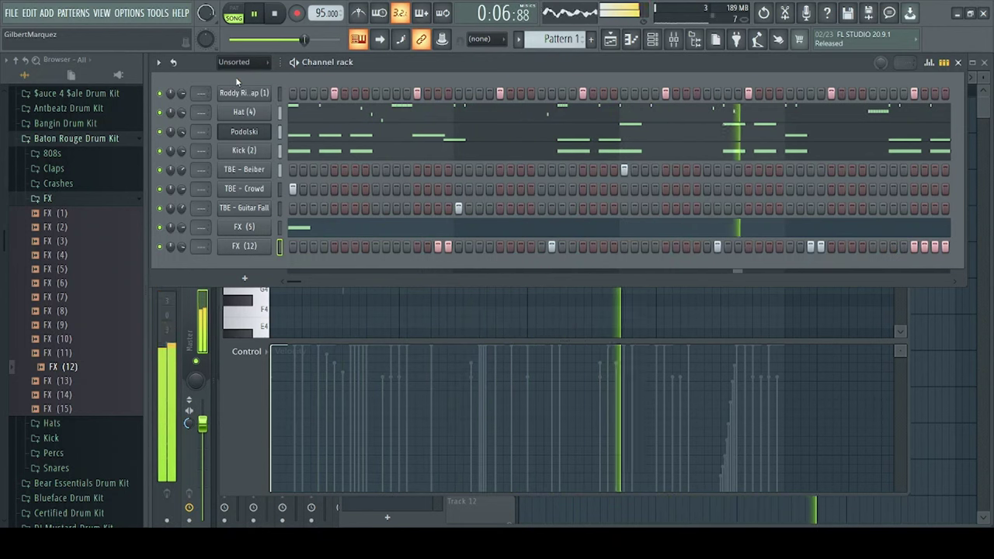
# Step: Load the TBE - Stomp sample from the Bear Essentials Drum Kit as a new channel
pyautogui.click(62, 201)
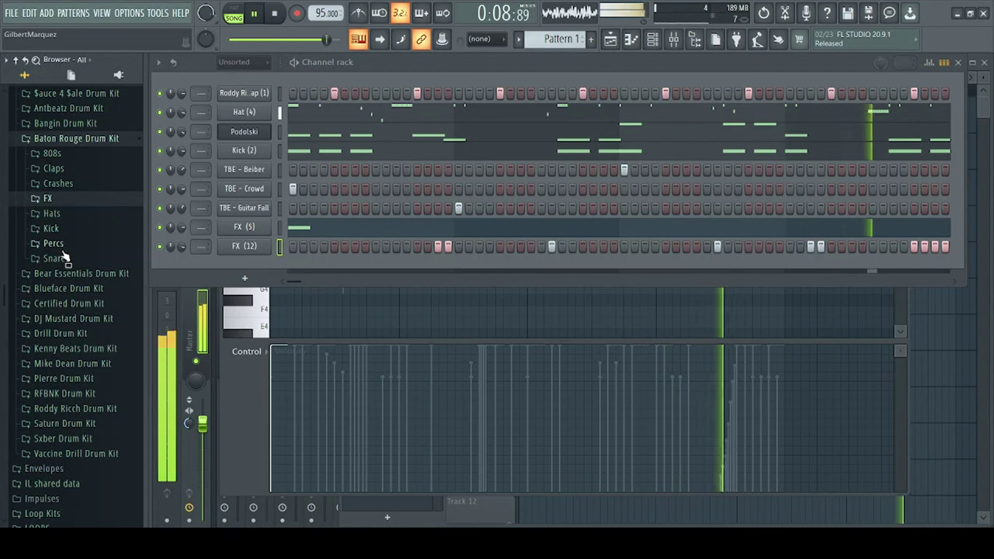
pyautogui.click(68, 245)
pyautogui.click(68, 247)
pyautogui.click(76, 138)
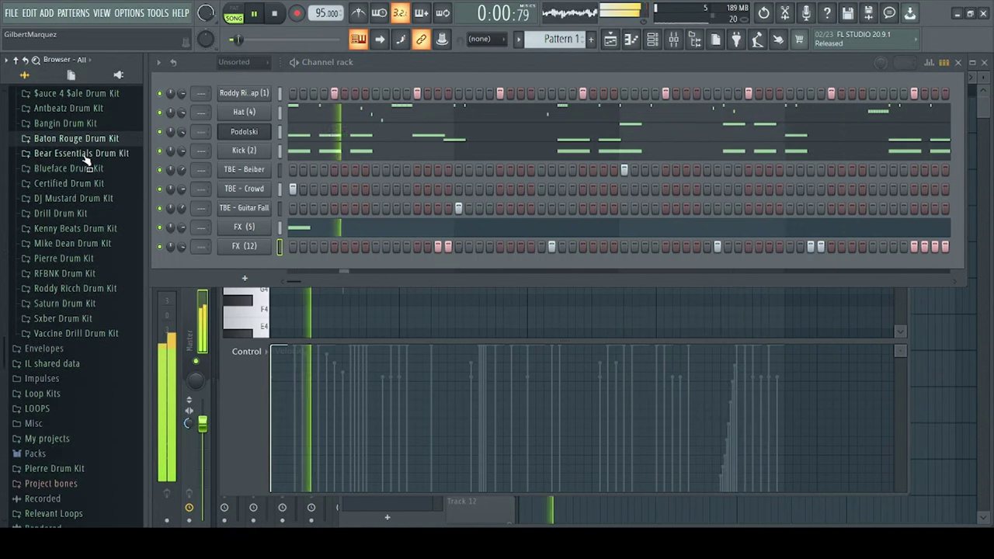
pyautogui.click(78, 153)
pyautogui.scroll(-8, 93, 222)
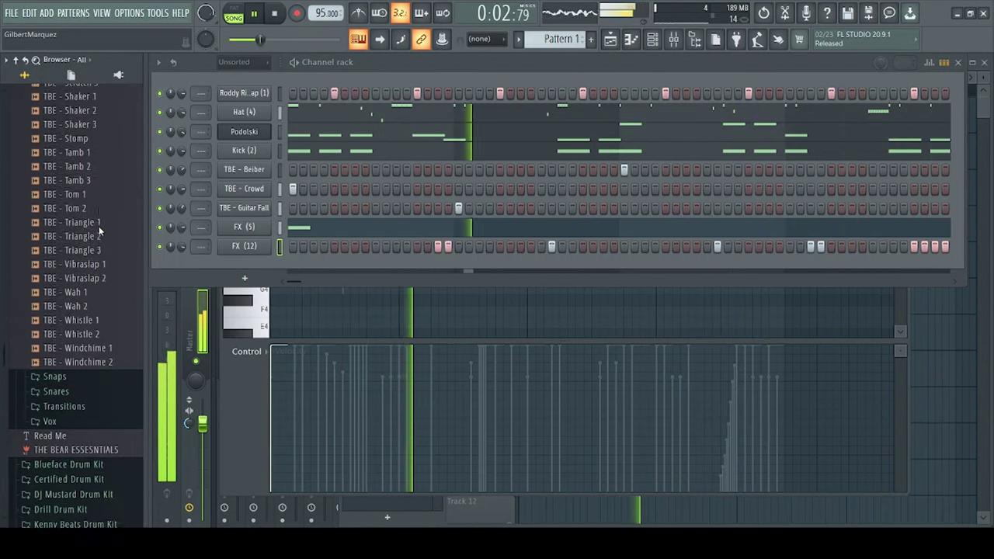
pyautogui.moveTo(89, 220); pyautogui.dragTo(248, 264)
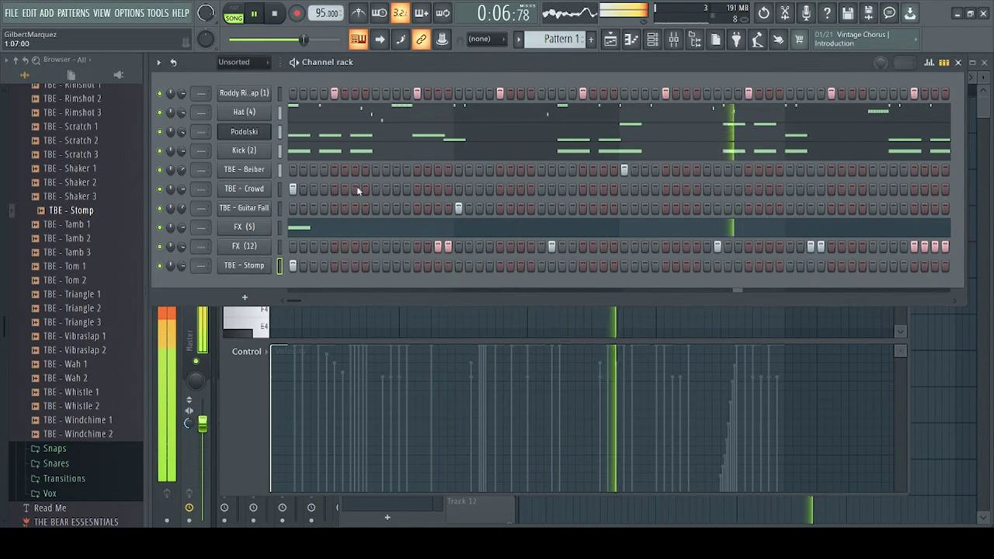
# Step: Place TBE - Stomp hits on steps 1, 7, 27, 43, 46 and 49, and normalize the sample
pyautogui.click(355, 265)
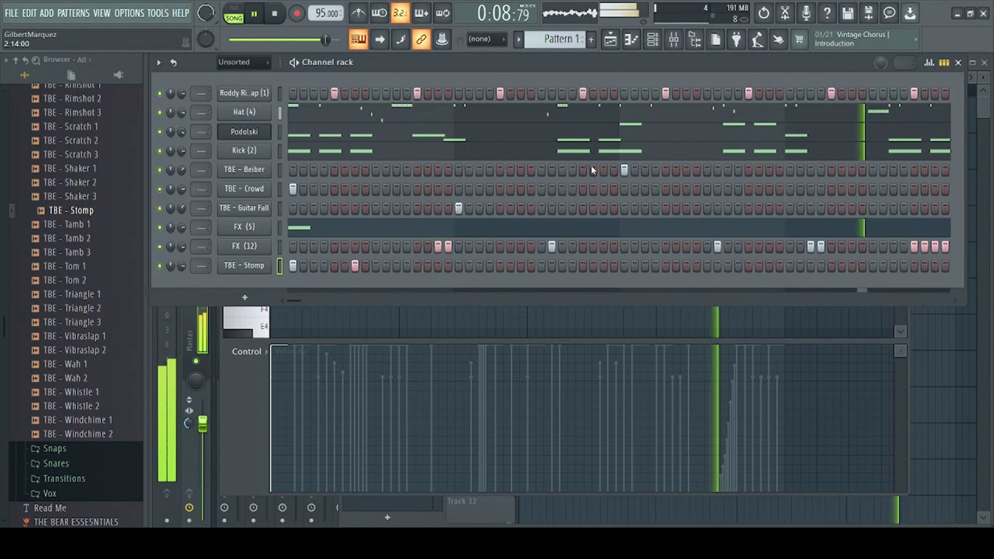
pyautogui.click(561, 265)
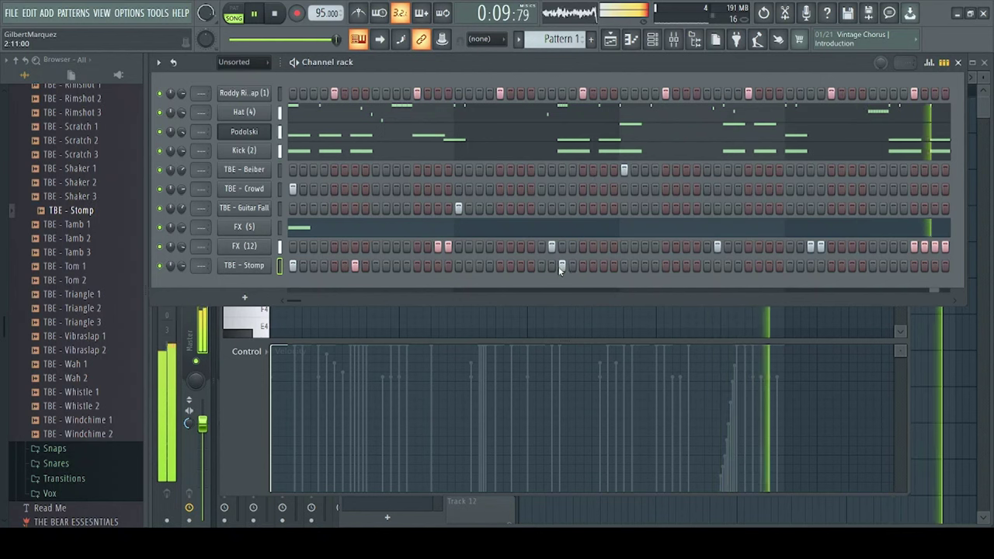
pyautogui.click(729, 265)
pyautogui.click(759, 265)
pyautogui.click(790, 266)
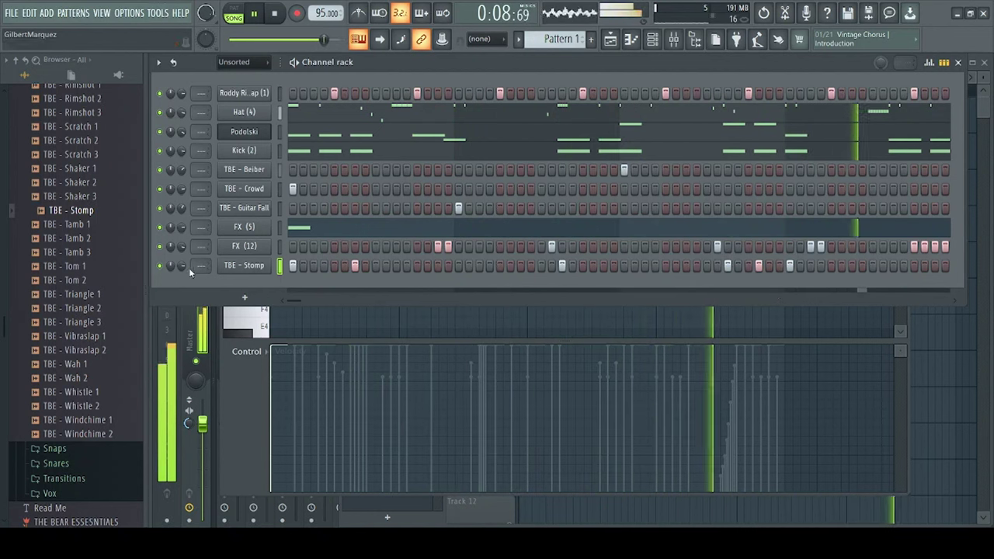
pyautogui.click(261, 266)
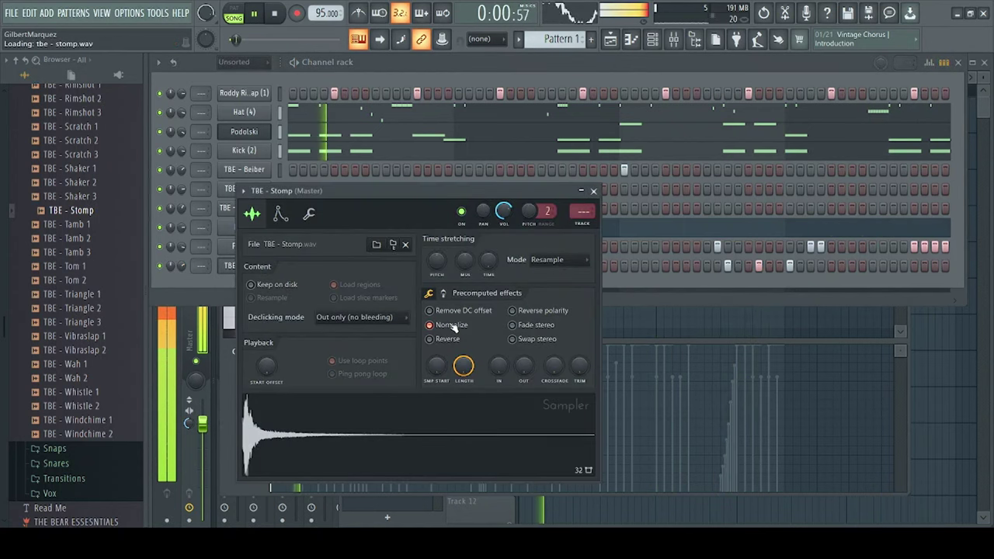
pyautogui.click(583, 192)
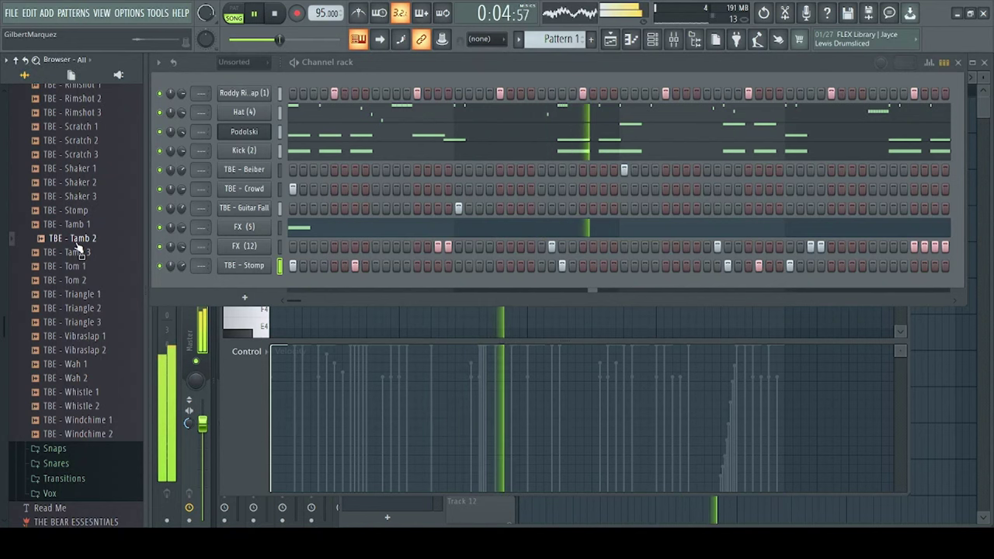
# Step: Load TBE - Tamb 2 from the same folder as a new channel, with hits on steps 9 and 57
pyautogui.moveTo(80, 239); pyautogui.dragTo(441, 290)
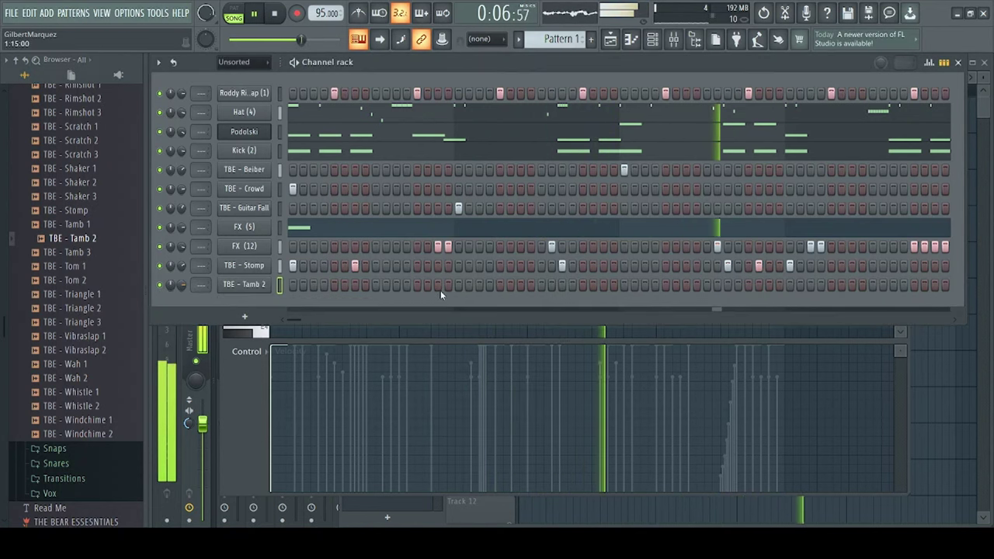
pyautogui.click(375, 285)
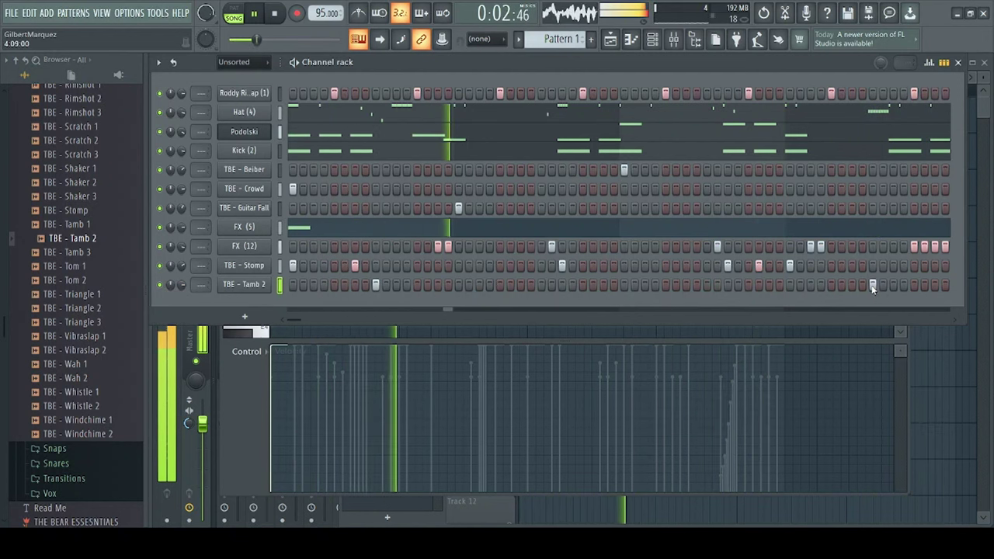
pyautogui.click(707, 286)
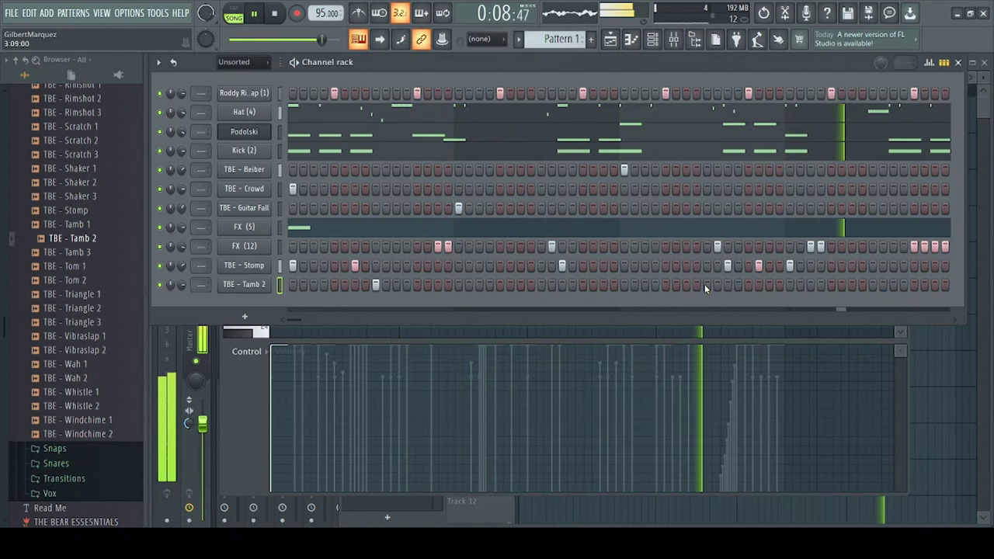
pyautogui.click(872, 285)
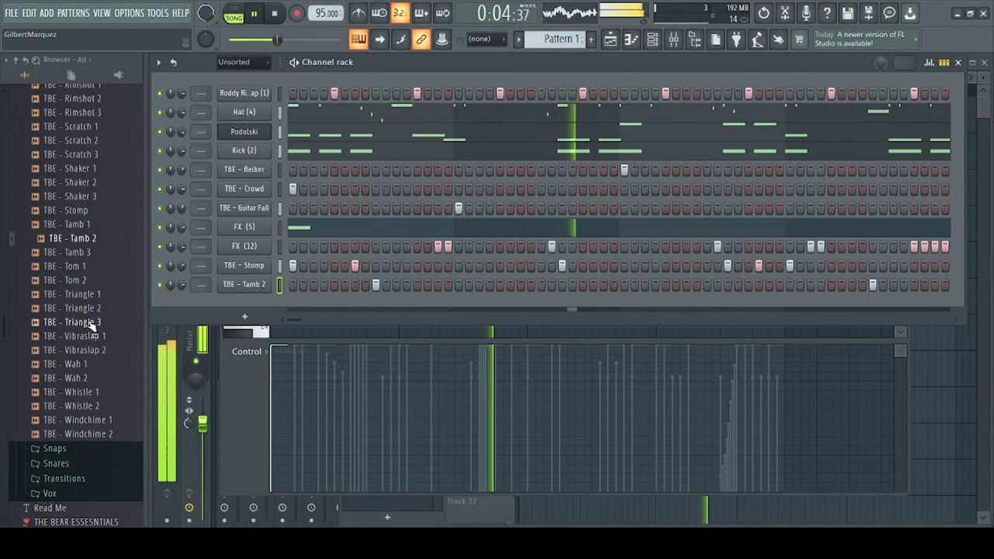
# Step: Load TBE - Dog Bark from the kit's Extras folder as a new channel, with a hit on step 41 at 87% velocity
pyautogui.scroll(5, 90, 322)
pyautogui.click(53, 108)
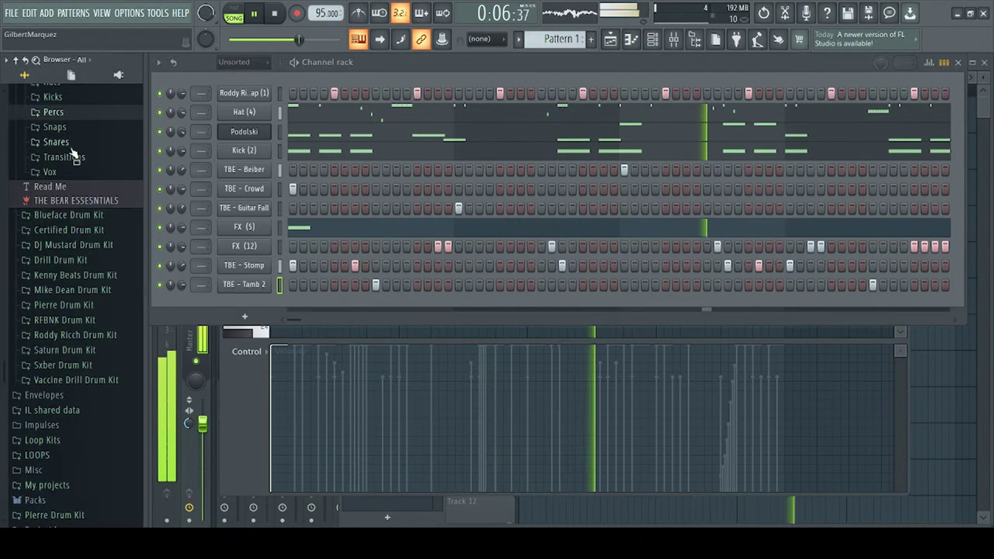
pyautogui.scroll(2, 71, 178)
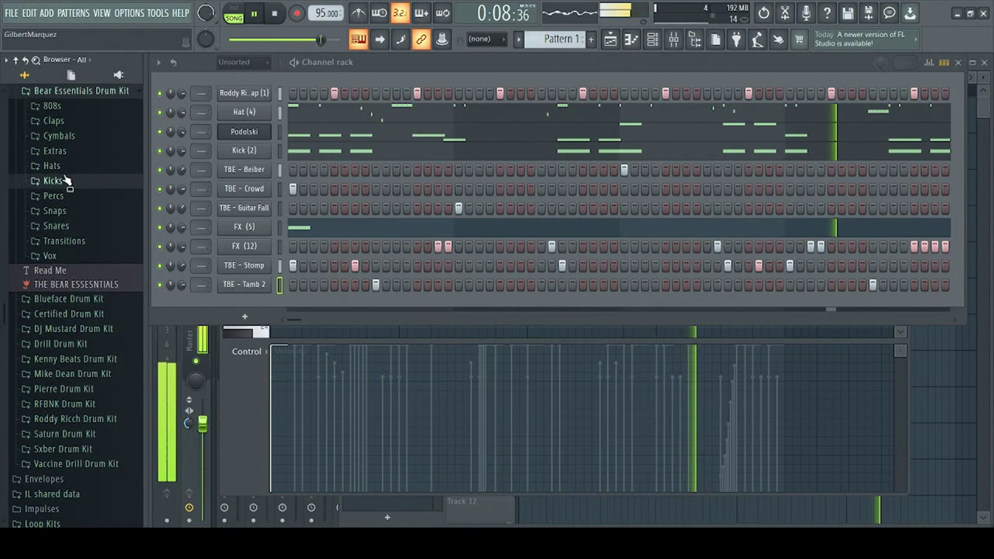
pyautogui.click(67, 152)
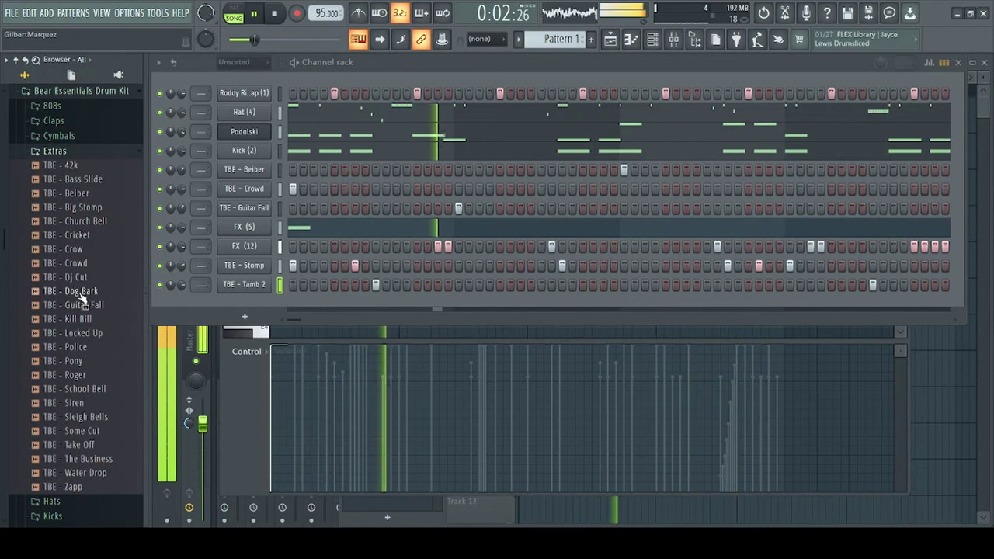
pyautogui.moveTo(83, 297); pyautogui.dragTo(562, 325)
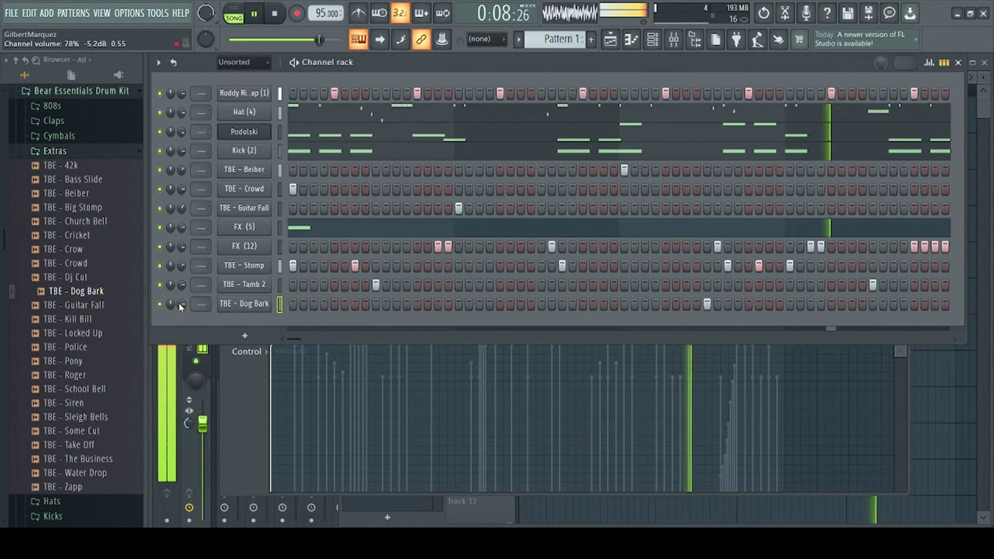
pyautogui.press('F7')
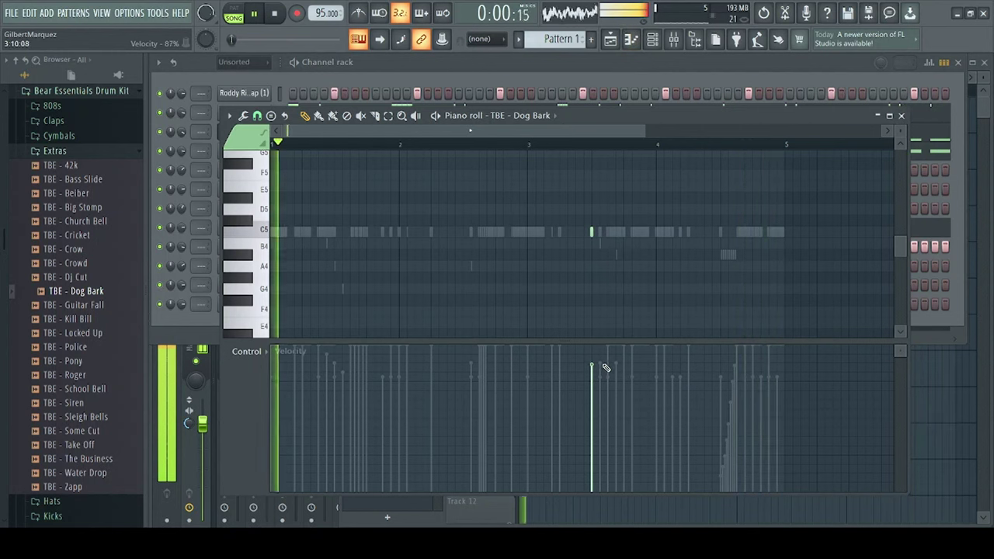
pyautogui.press('F7')
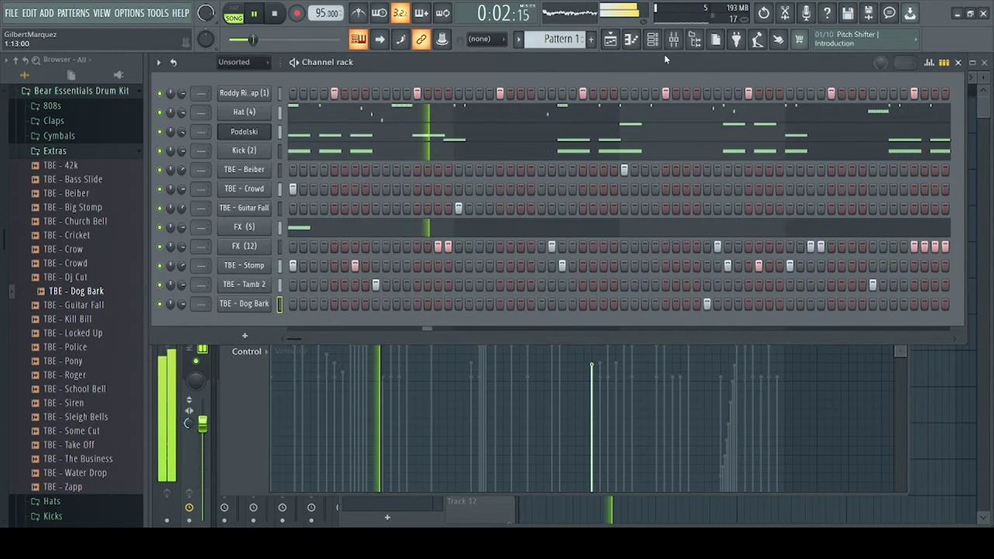
# Step: Show and select all channels in the channel rack, and give them random colors
pyautogui.click(621, 44)
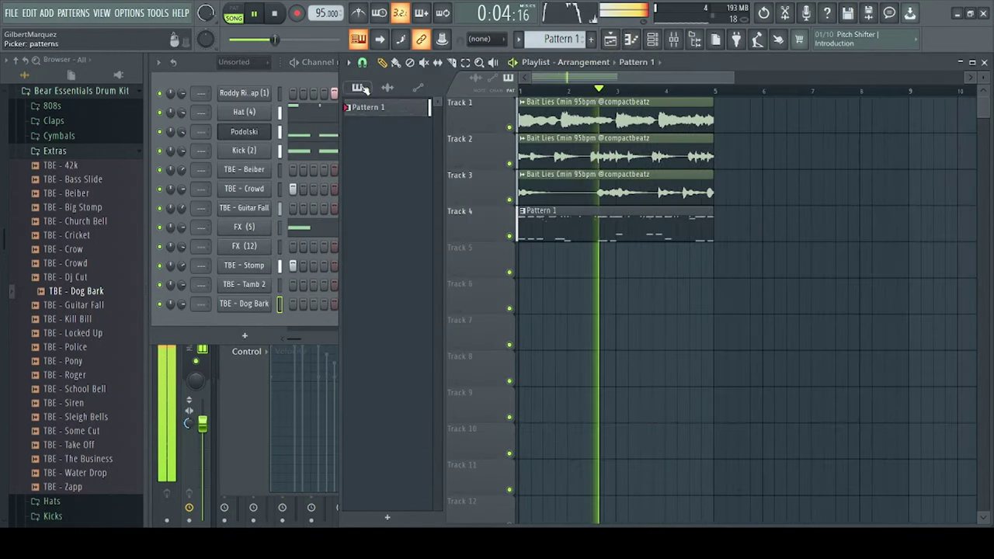
pyautogui.click(233, 81)
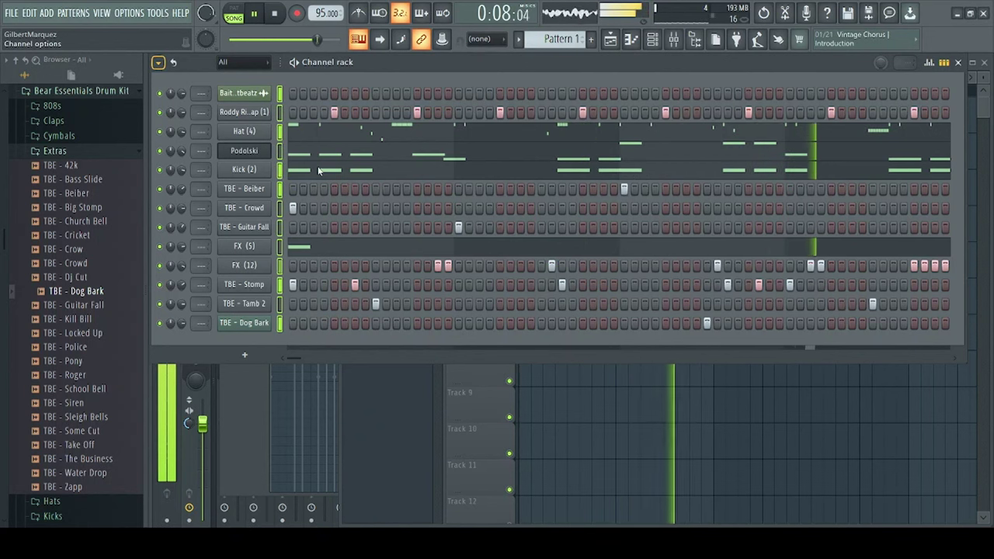
pyautogui.click(662, 413)
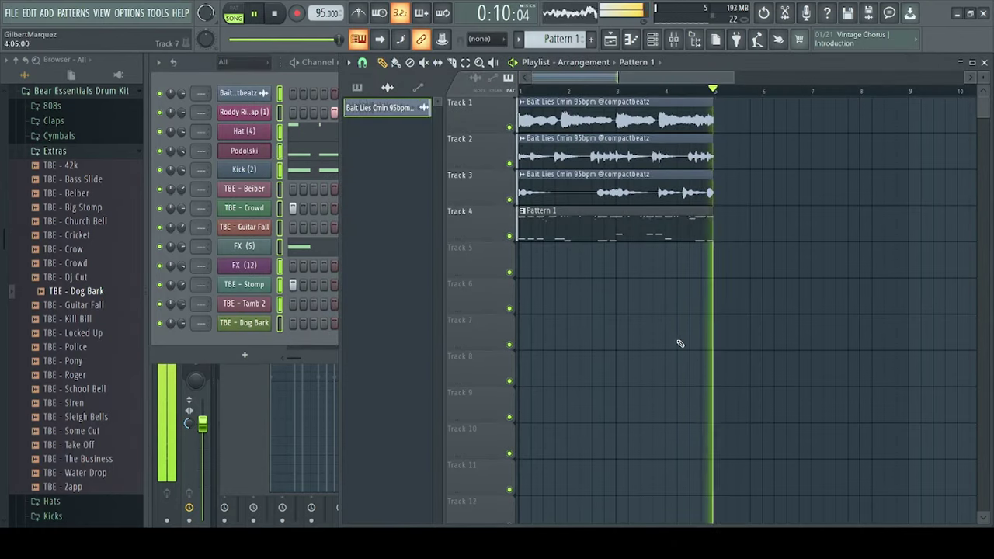
# Step: Remove the Pattern 1 clip from Track 4 of the playlist, and split Pattern 1 into separate patterns by channel
pyautogui.rightClick(648, 233)
pyautogui.click(368, 90)
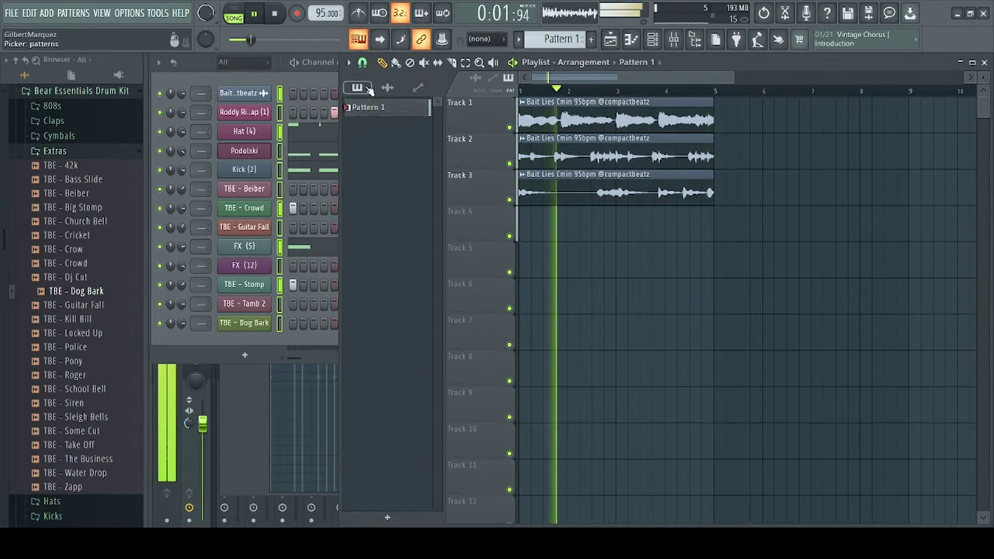
pyautogui.rightClick(391, 110)
pyautogui.click(461, 302)
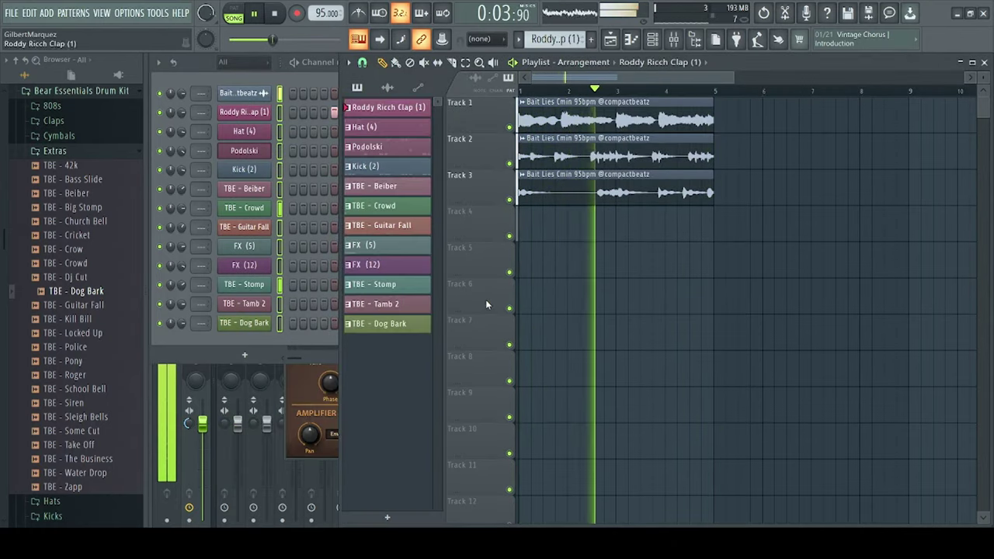
# Step: Place all twelve split patterns in the playlist at bar 1, from Roddy Ricch Clap (1) on Track 4 to TBE - Dog Bark on Track 15
pyautogui.keyDown('shift'); pyautogui.click(374, 109); pyautogui.keyUp('shift')
pyautogui.keyDown('shift'); pyautogui.click(410, 326); pyautogui.keyUp('shift')
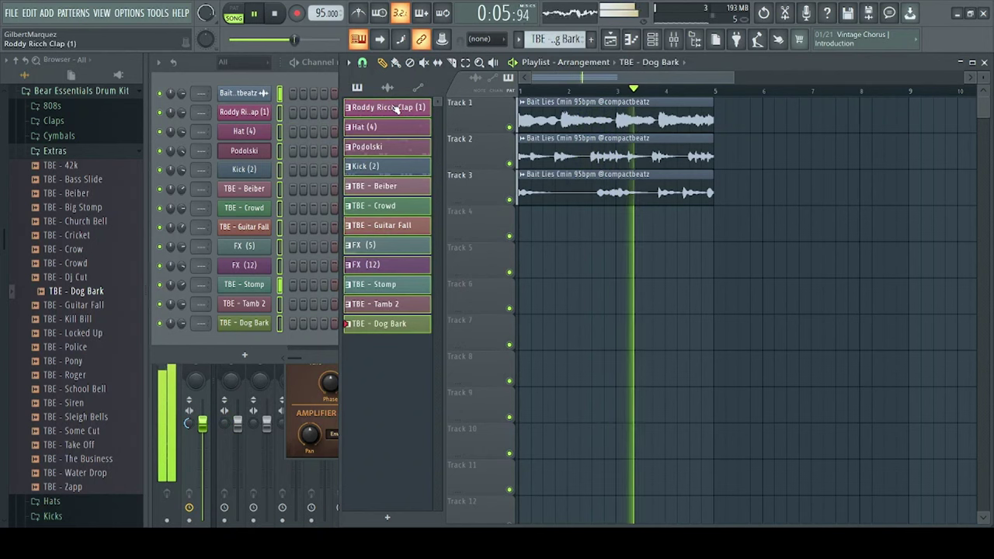
pyautogui.moveTo(396, 109); pyautogui.dragTo(524, 218)
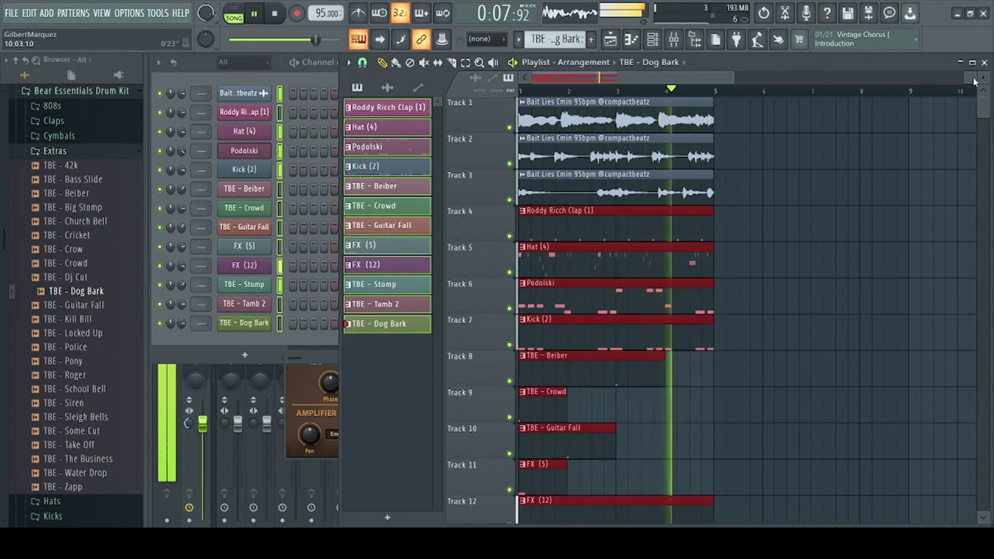
pyautogui.moveTo(983, 79); pyautogui.dragTo(983, 101)
pyautogui.hotkey('ctrl', 'd')
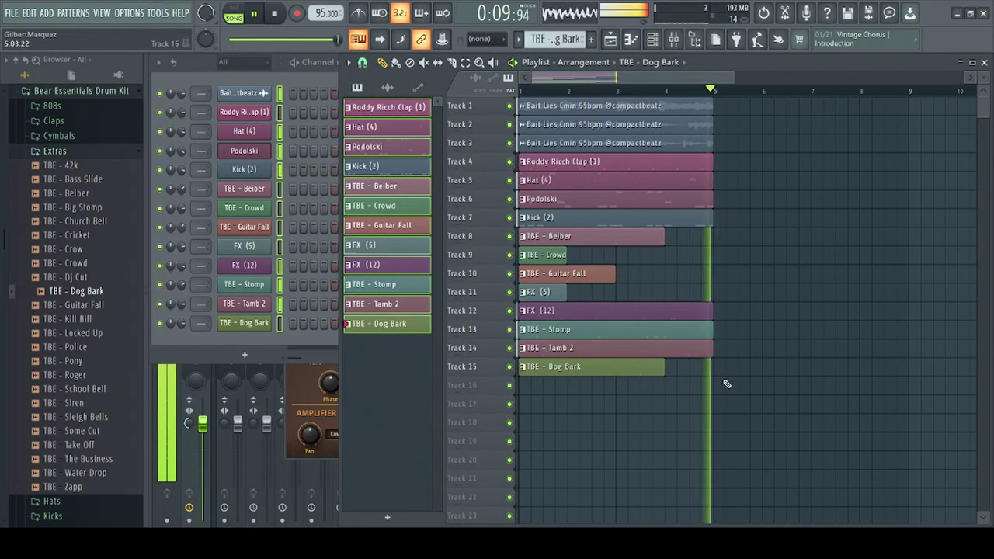
# Step: Duplicate all playlist clips so they repeat from bar 5, and delete the pattern clips on Tracks 4 to 15 in bars 1 to 4
pyautogui.moveTo(728, 383); pyautogui.dragTo(535, 158)
pyautogui.hotkey('ctrl', 'a')
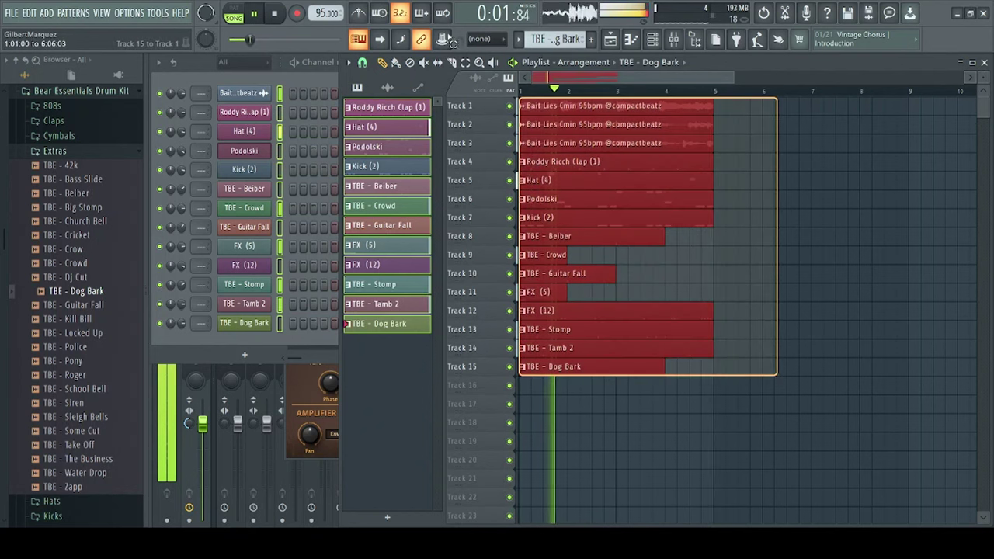
pyautogui.hotkey('ctrl', 'b')
pyautogui.click(704, 397)
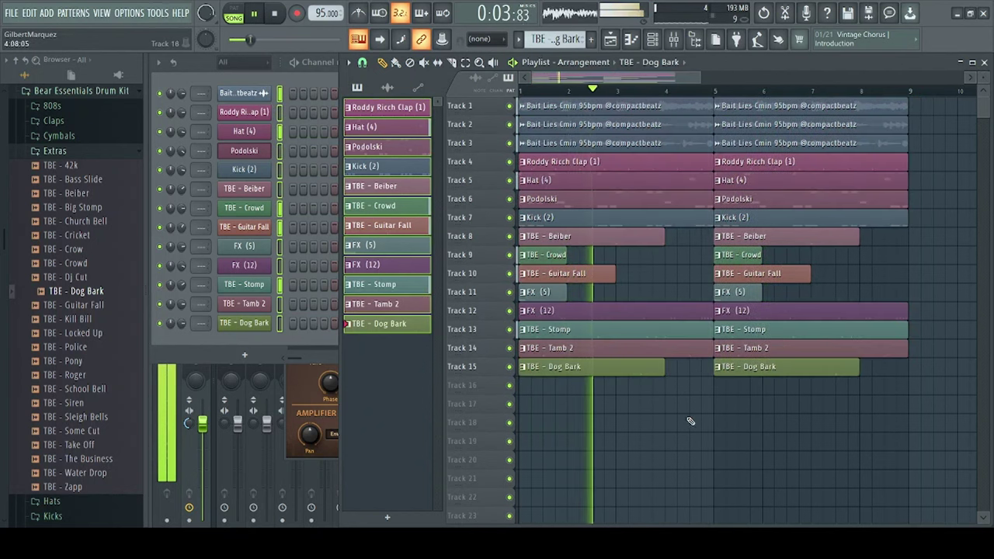
pyautogui.moveTo(690, 417); pyautogui.dragTo(523, 167)
pyautogui.press('Delete')
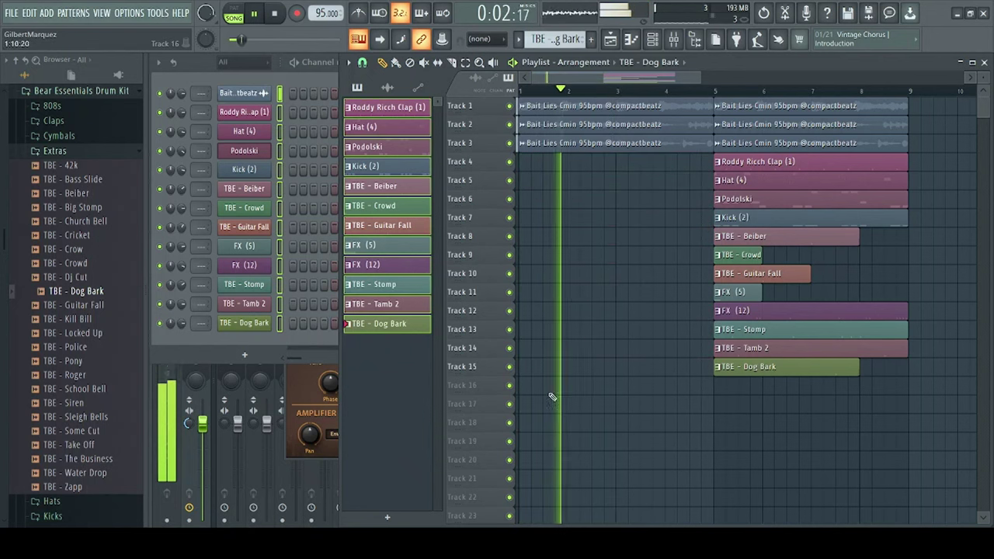
# Step: Place Perc (4) from the Bangin Drum Kit's Perc folder on Track 16 half a bar before bar 5, and reverse the sample
pyautogui.click(68, 150)
pyautogui.click(70, 92)
pyautogui.scroll(2, 81, 147)
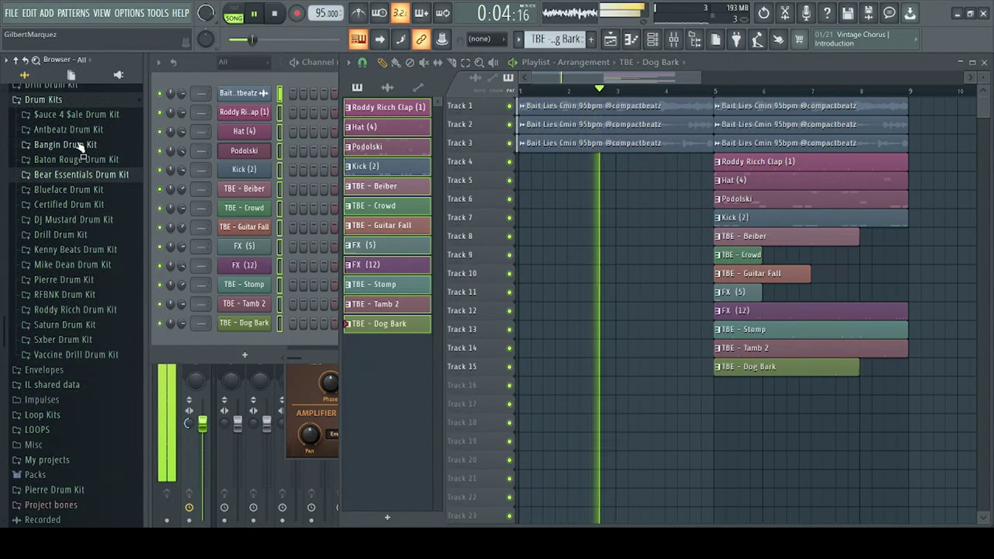
pyautogui.click(80, 145)
pyautogui.click(51, 219)
pyautogui.click(52, 220)
pyautogui.click(51, 249)
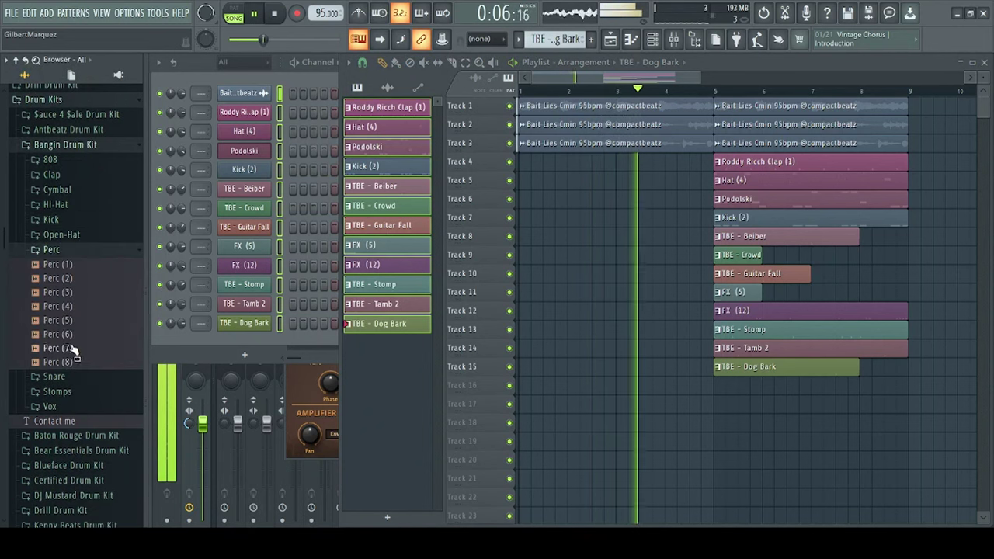
pyautogui.moveTo(64, 306); pyautogui.dragTo(692, 385)
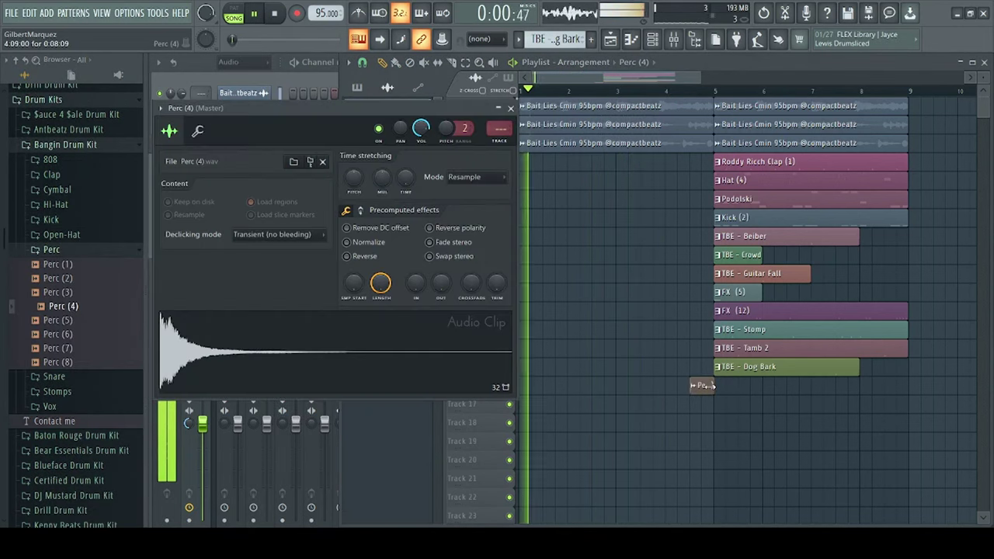
pyautogui.click(348, 256)
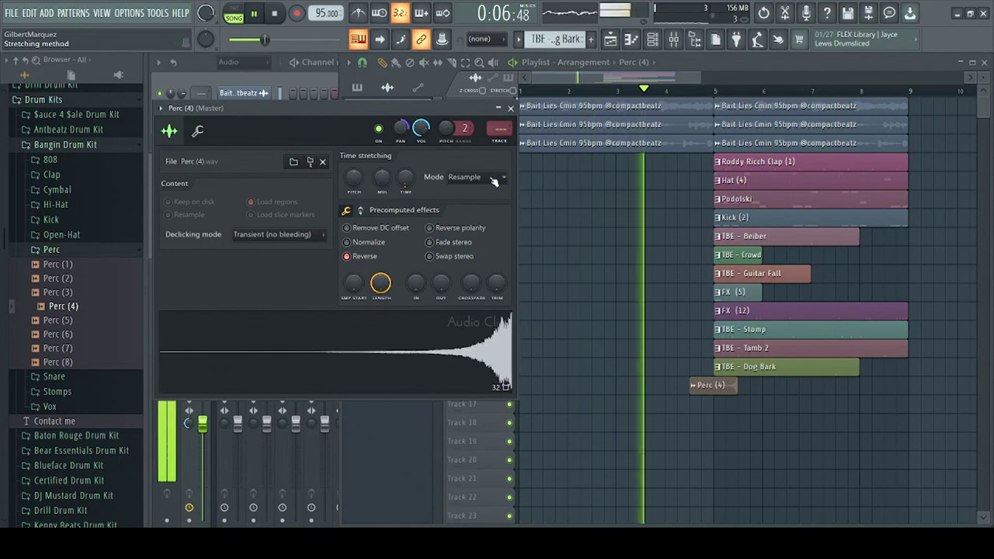
pyautogui.click(511, 108)
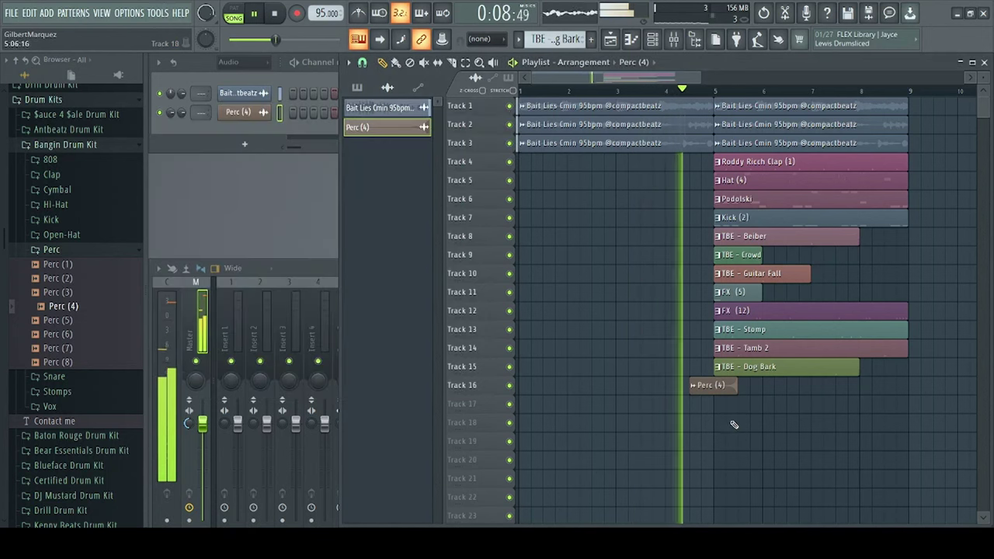
# Step: Move the Perc (4) clip on Track 16 to bar 4 so that it ends at bar 5
pyautogui.moveTo(724, 386); pyautogui.dragTo(699, 386)
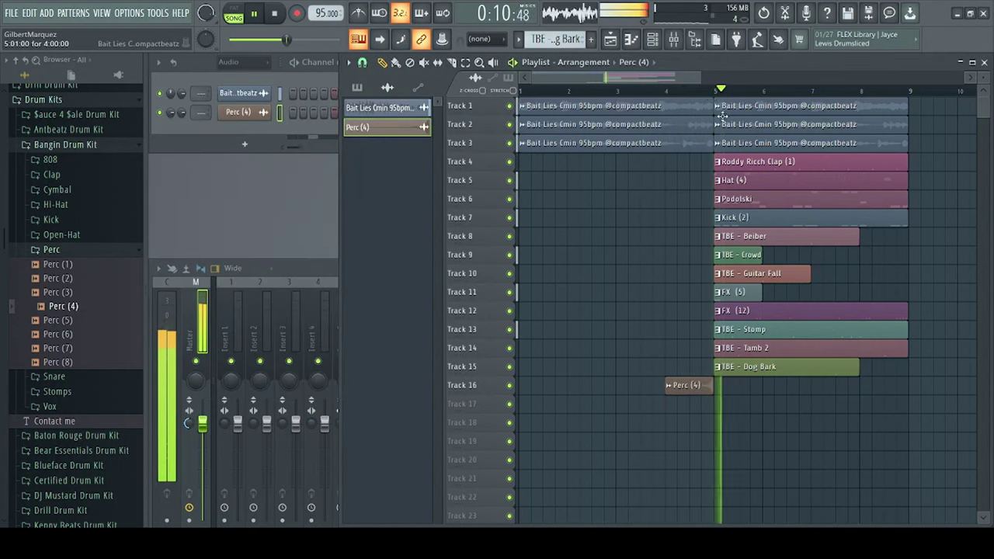
pyautogui.scroll(5, 713, 98)
pyautogui.scroll(-6, 713, 98)
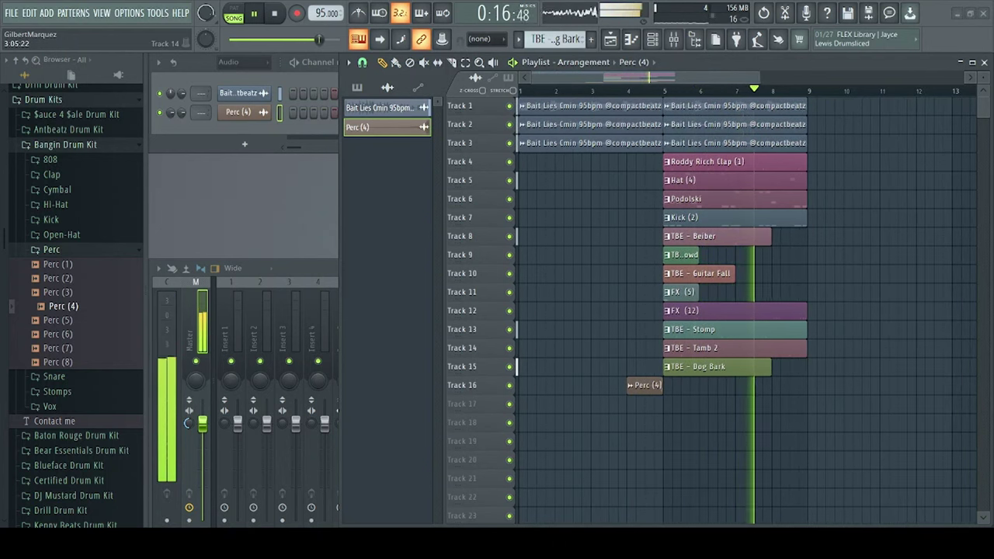
# Step: Place the JN TAG 01 producer tag on Track 17 half a bar before bar 5, and set its channel volume to 49%
pyautogui.moveTo(705, 404); pyautogui.dragTo(645, 404)
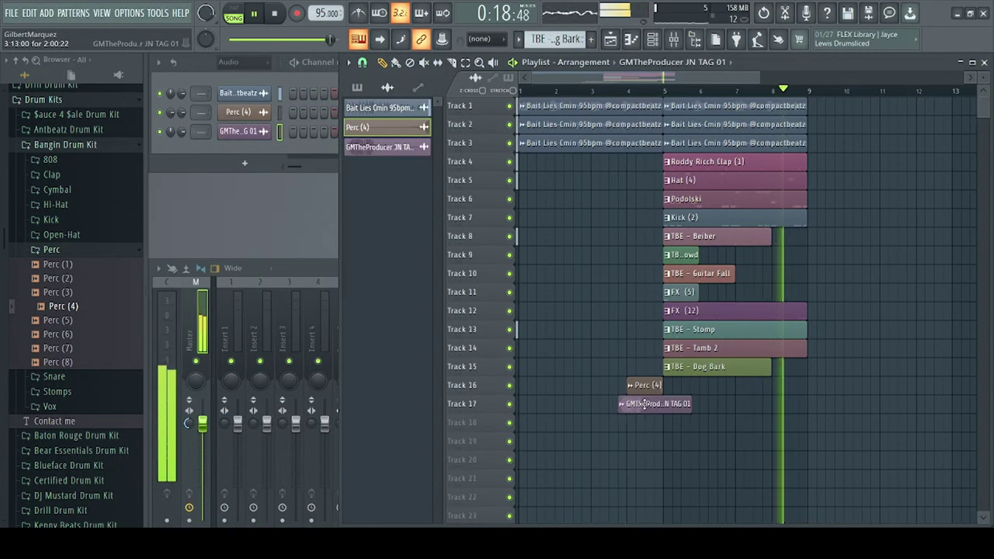
pyautogui.scroll(6, 662, 93)
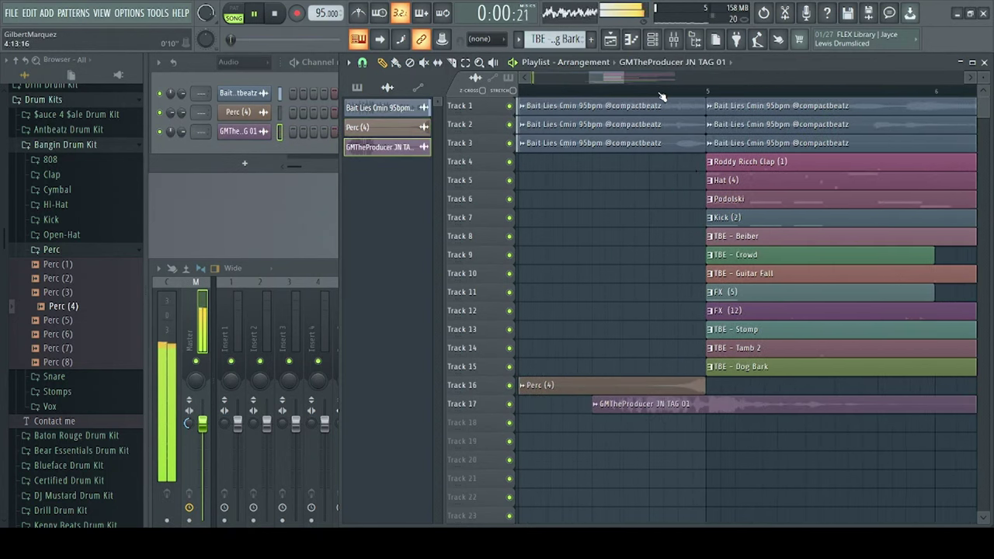
pyautogui.click(740, 409)
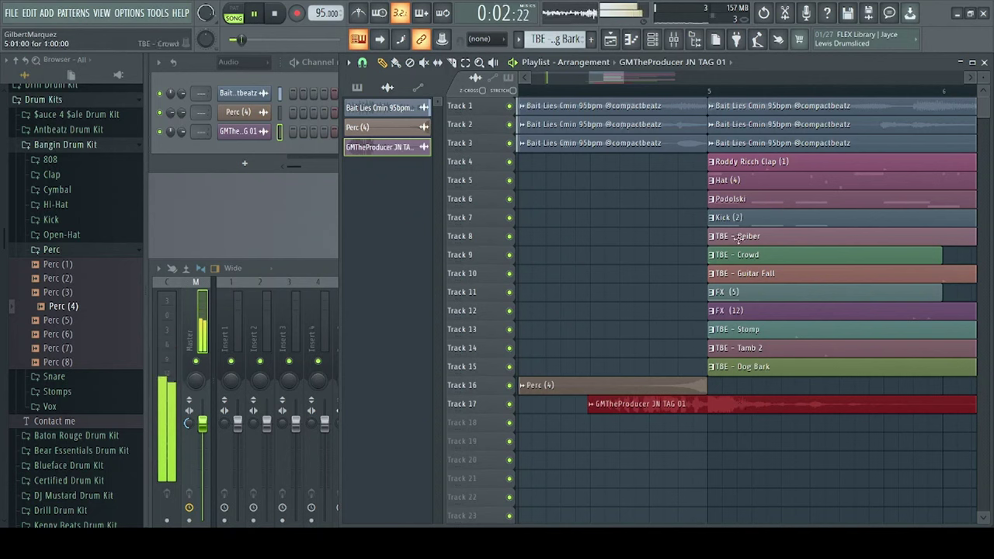
pyautogui.scroll(3, 709, 95)
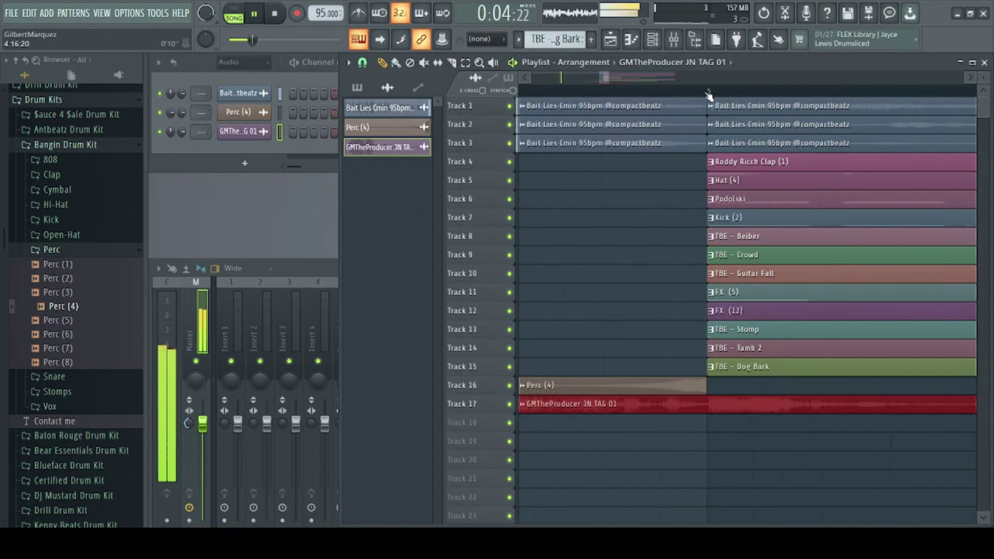
pyautogui.scroll(-3, 570, 91)
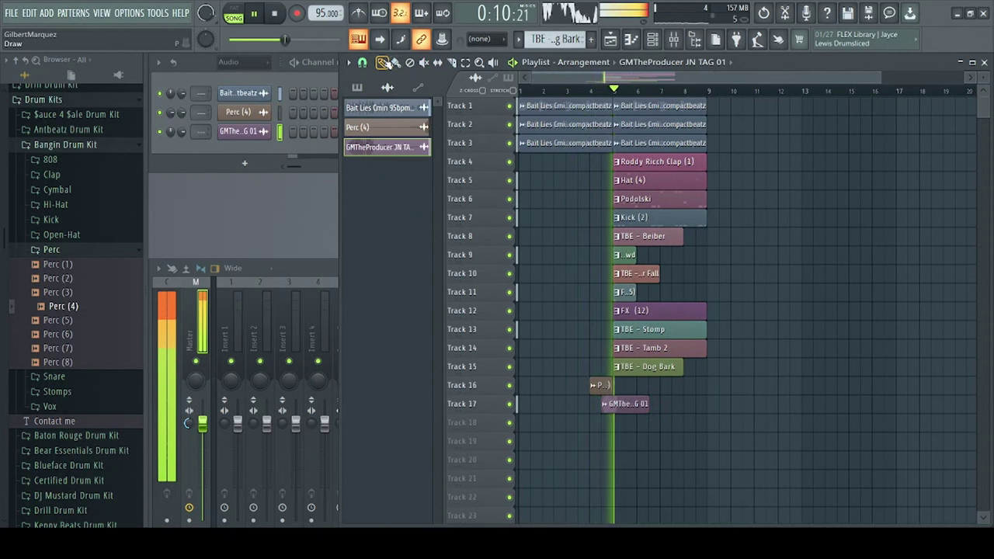
pyautogui.doubleClick(641, 403)
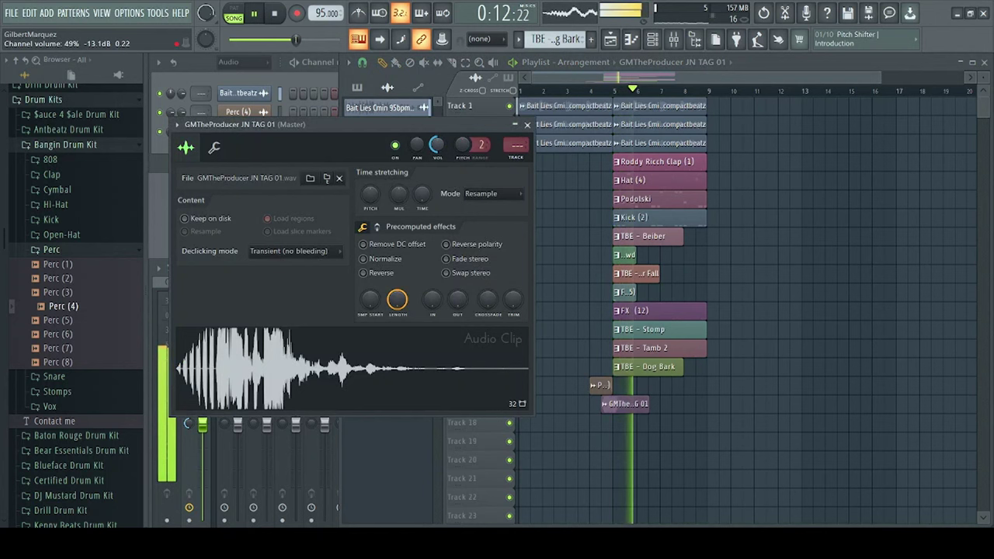
pyautogui.rightClick(595, 238)
# Step: Duplicate the Track 1 to 15 clips of bars 5 to 8 at bar 9, and delete the bar 5 clips on Tracks 4 to 15
pyautogui.moveTo(724, 373); pyautogui.dragTo(616, 100)
pyautogui.hotkey('ctrl', 'b')
pyautogui.moveTo(670, 164)
pyautogui.mouseDown()
pyautogui.moveTo(633, 232)
pyautogui.moveTo(636, 353)
pyautogui.moveTo(656, 365)
pyautogui.mouseUp()
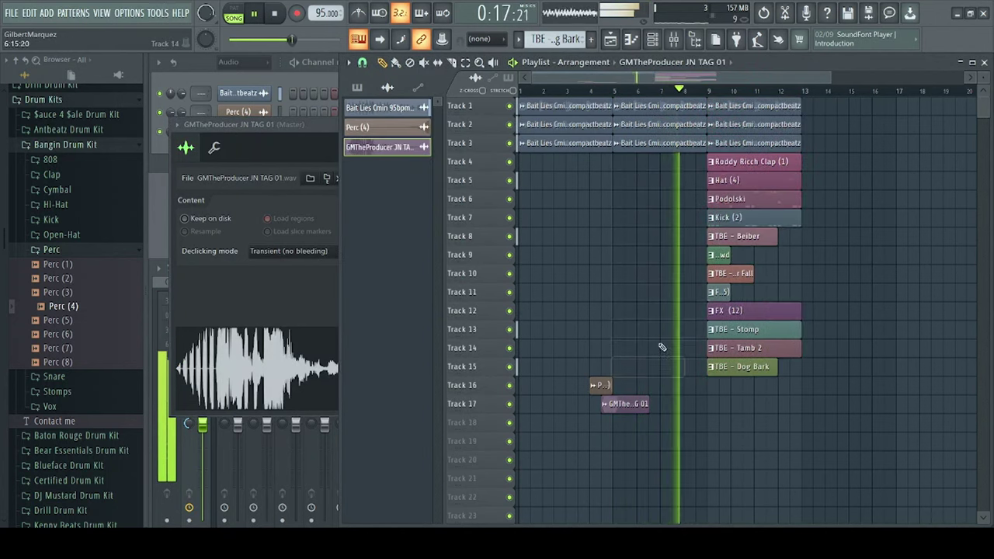
# Step: Set the channel volume of the producer tag on Track 17 to 45%
pyautogui.doubleClick(630, 410)
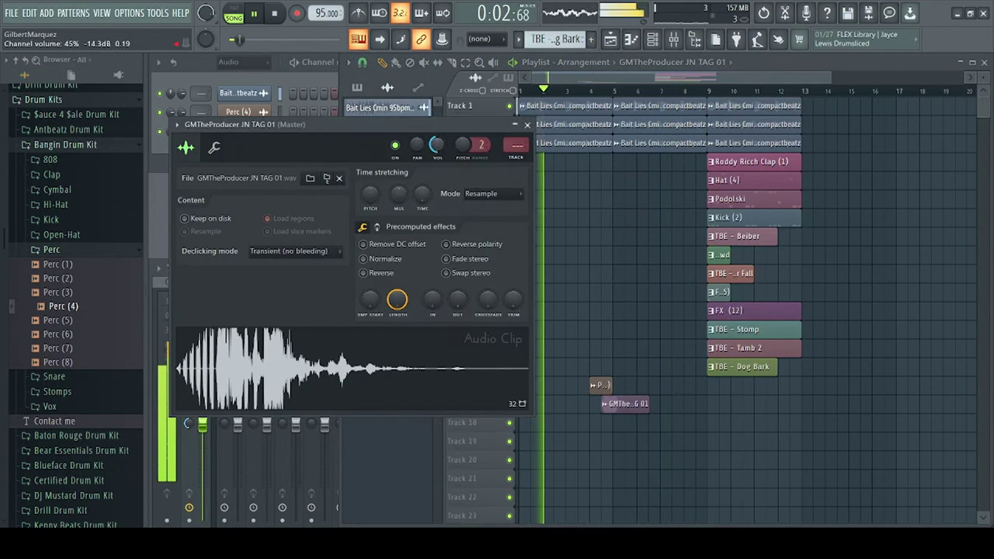
pyautogui.click(607, 217)
# Step: Place TBE - Take Off from the Bear Essentials Drum Kit's Extras on Track 18 midway through bar 2, with 45% channel volume
pyautogui.click(74, 145)
pyautogui.click(74, 174)
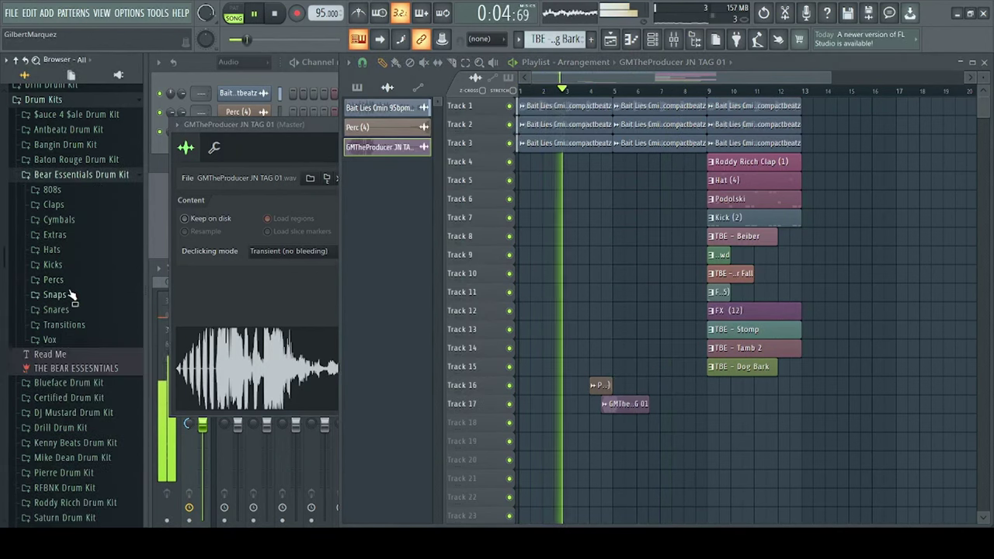
pyautogui.click(55, 237)
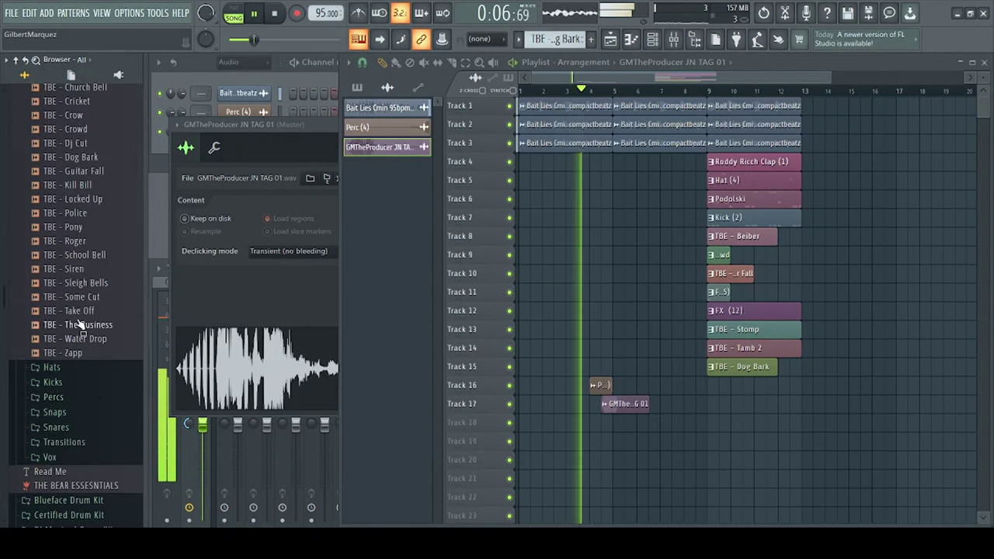
pyautogui.moveTo(74, 311); pyautogui.dragTo(556, 421)
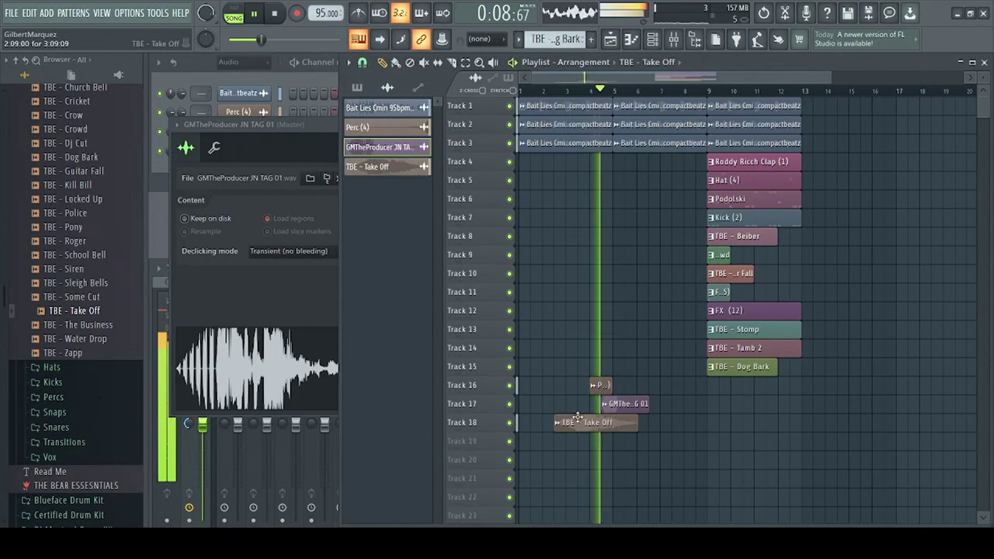
pyautogui.doubleClick(579, 422)
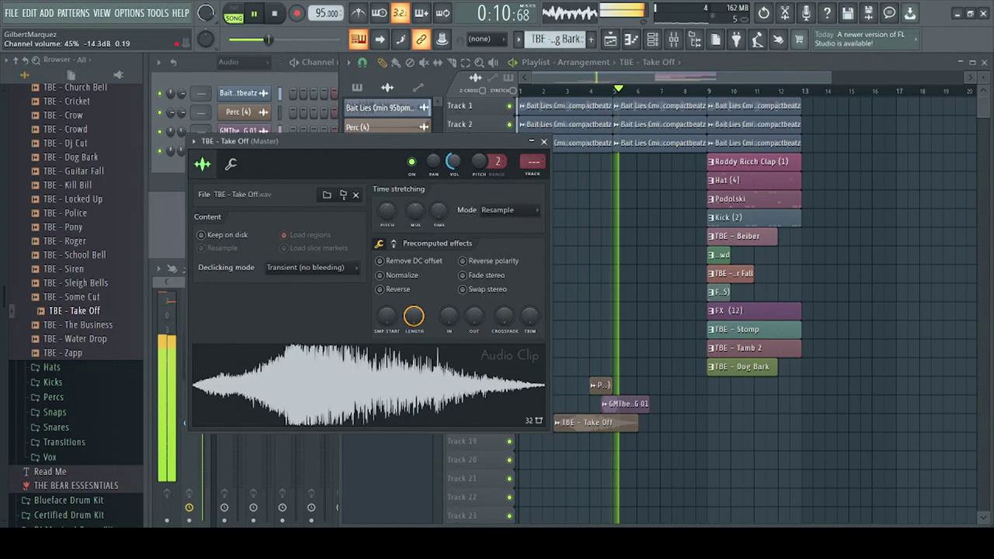
pyautogui.press('space')
pyautogui.press('space')
pyautogui.rightClick(654, 266)
# Step: Copy the clips on Tracks 8 to 15, from TBE - Beiber to TBE - Dog Bark, from bar 9 to bar 5
pyautogui.scroll(3, 601, 92)
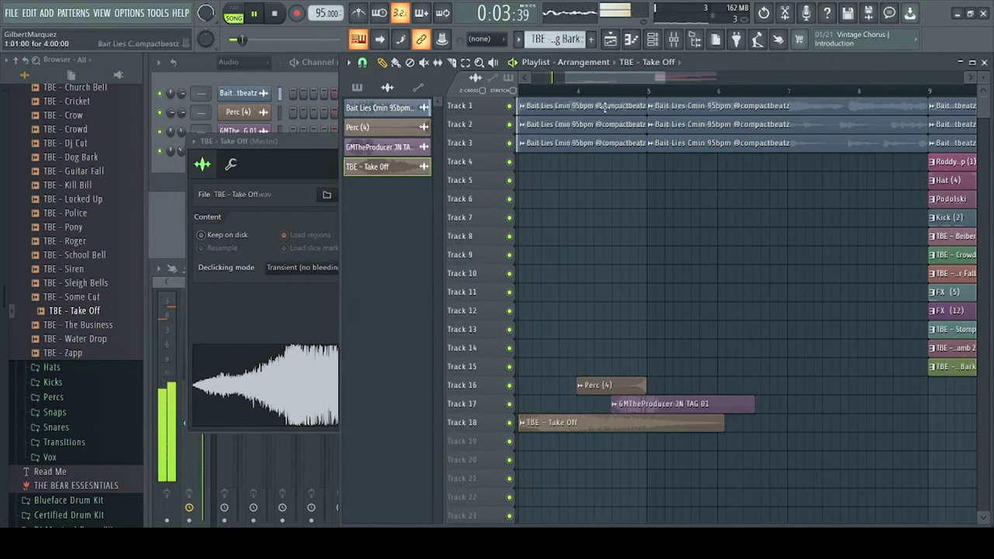
pyautogui.scroll(-4, 579, 278)
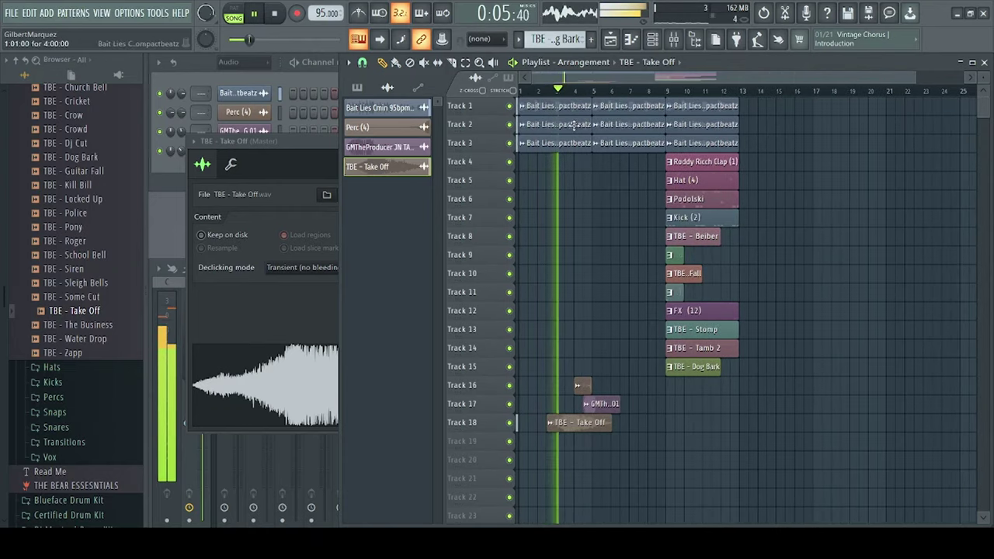
pyautogui.scroll(3, 572, 101)
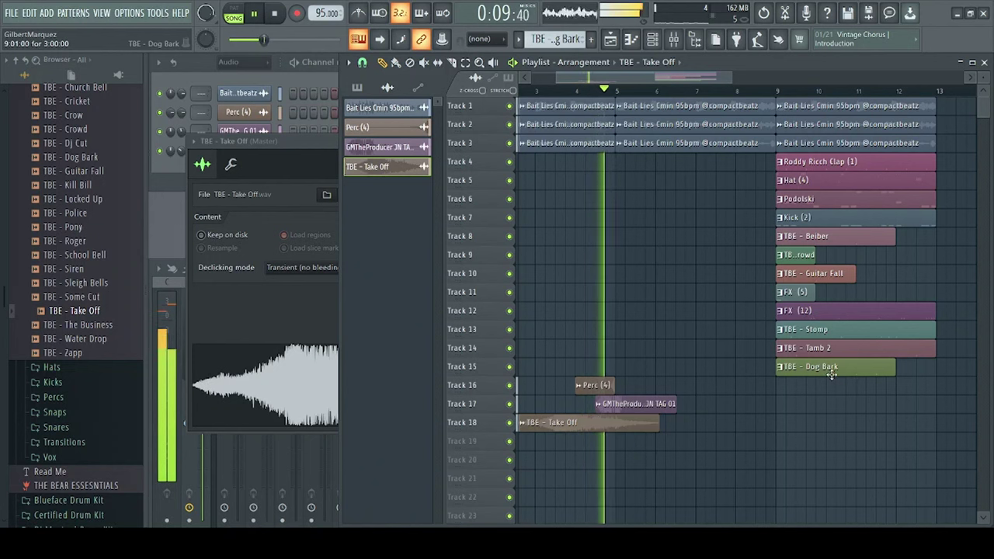
pyautogui.moveTo(838, 386); pyautogui.dragTo(655, 235)
pyautogui.press('space')
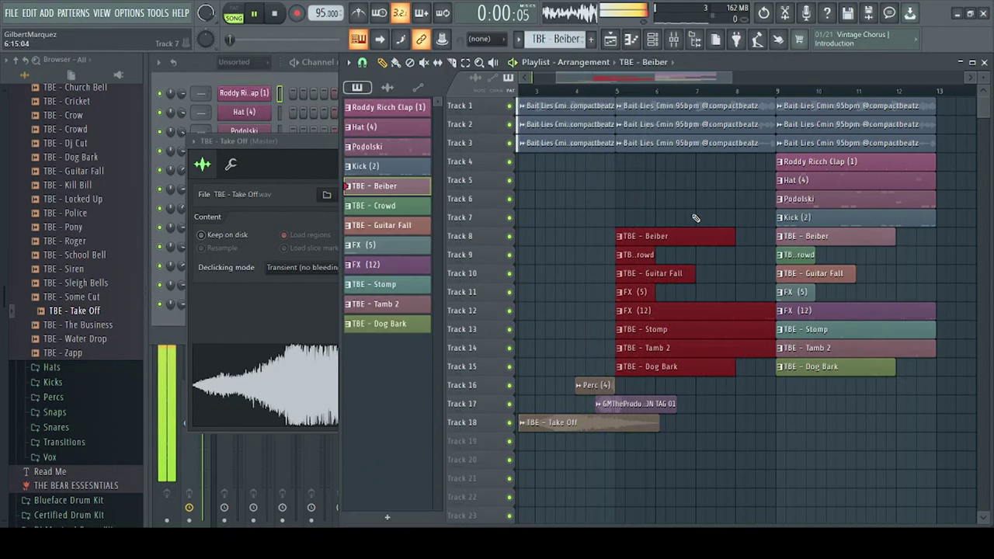
pyautogui.keyDown('ctrl'); pyautogui.click(698, 211); pyautogui.keyUp('ctrl')
pyautogui.click(193, 97)
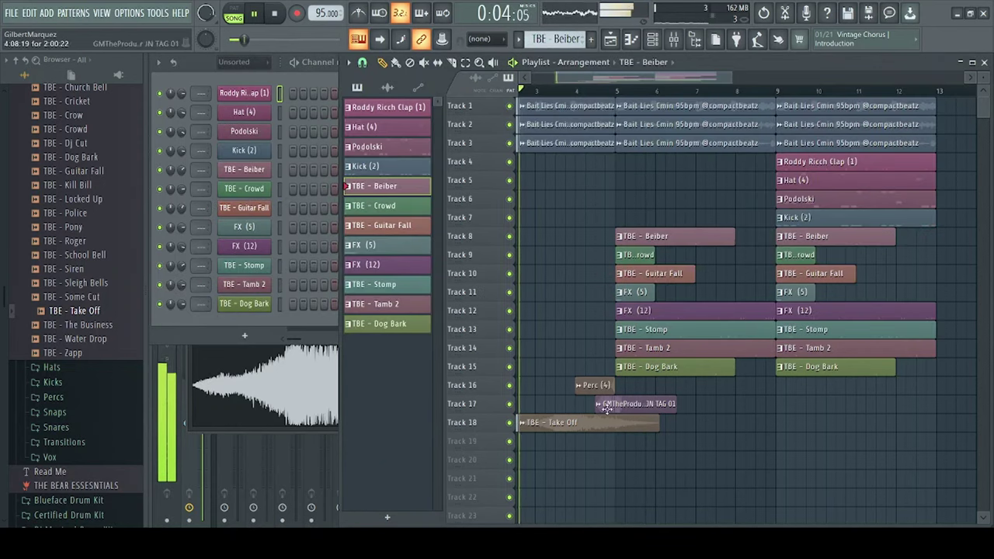
# Step: Lower the channel volume of TBE - Take Off to 34% and close its settings
pyautogui.doubleClick(641, 429)
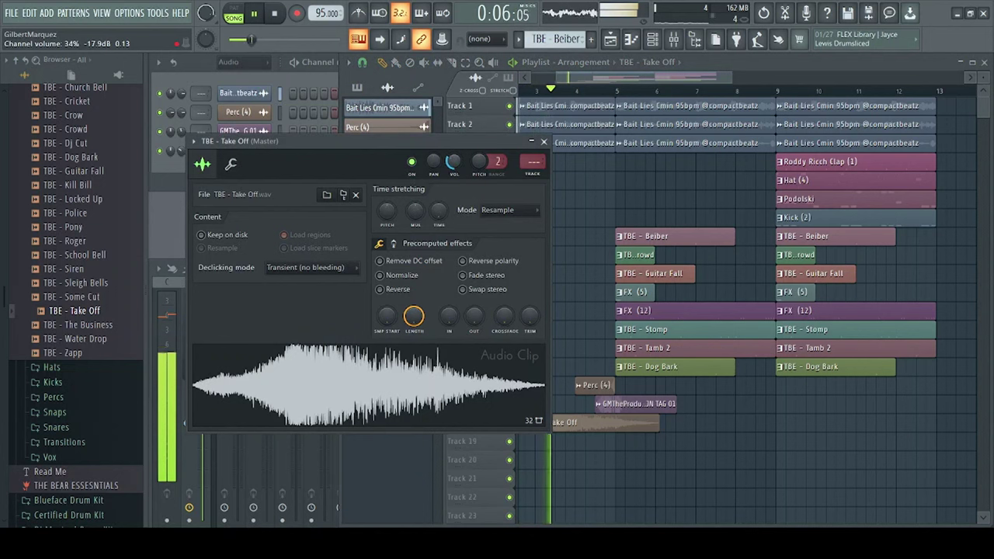
pyautogui.click(543, 142)
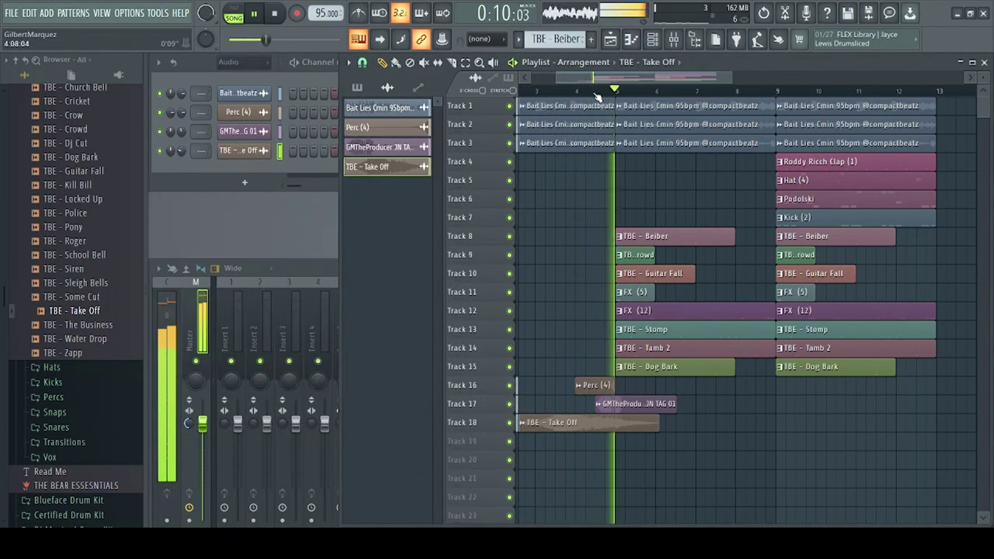
# Step: Add a second Perc (4) clip on Track 16 at bar 8, leading into bar 9
pyautogui.scroll(-1, 598, 94)
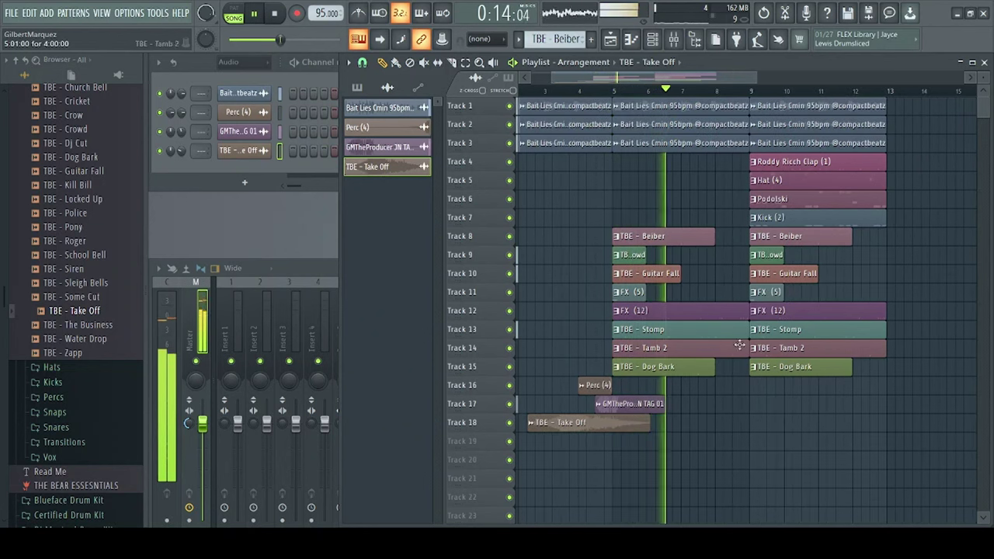
pyautogui.click(595, 386)
pyautogui.click(730, 386)
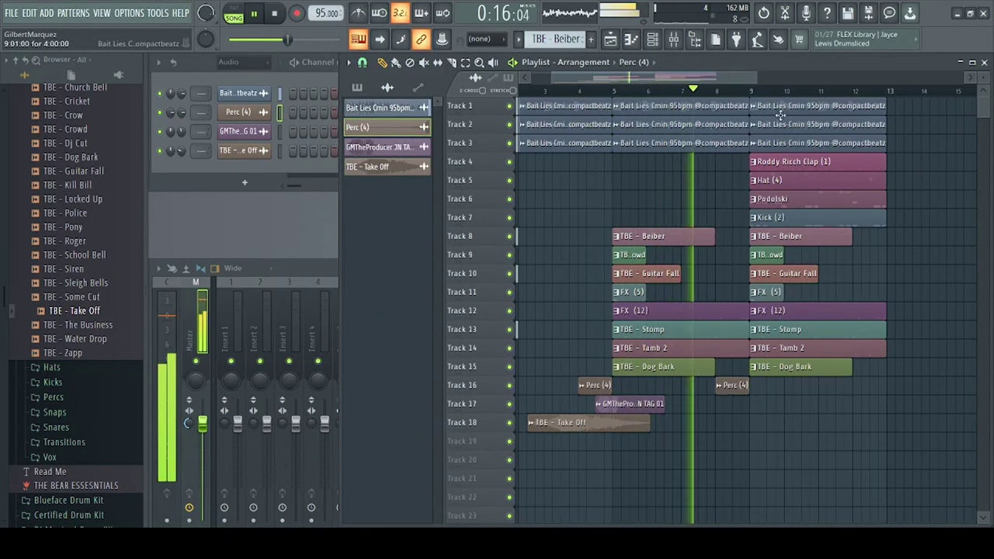
pyautogui.scroll(-1, 755, 94)
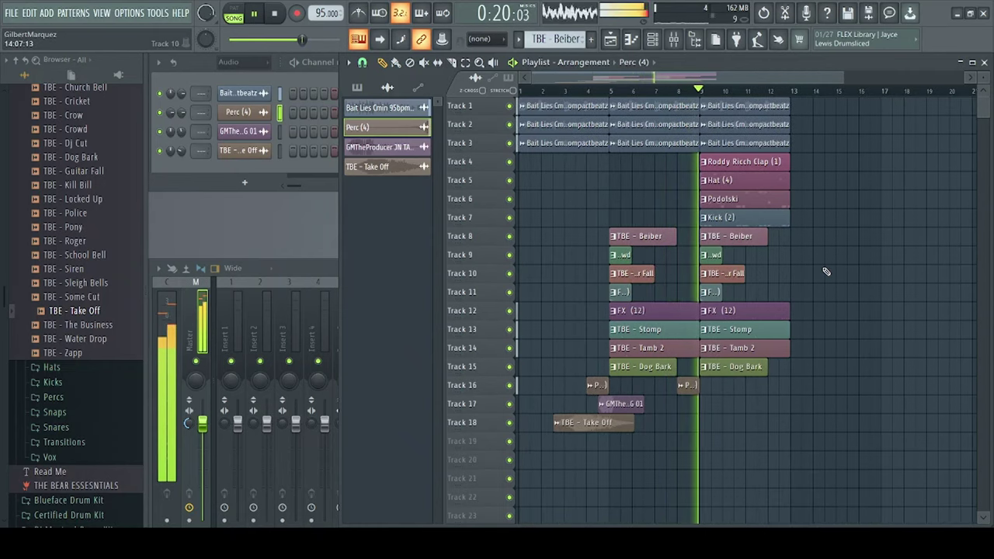
# Step: Select bars 9 to 12 in the playlist and play the section from bar 9
pyautogui.scroll(3, 835, 80)
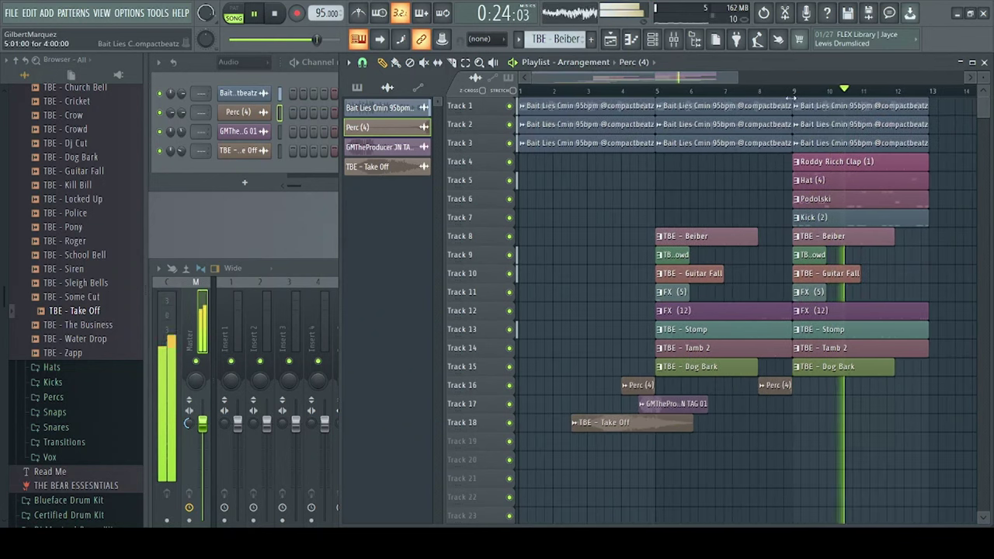
pyautogui.moveTo(797, 94); pyautogui.dragTo(929, 91)
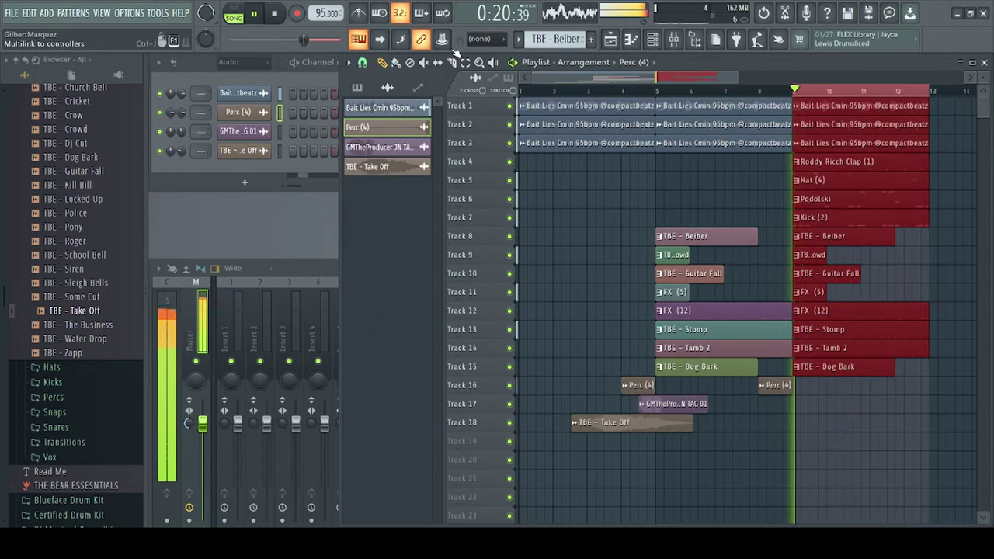
pyautogui.click(265, 14)
pyautogui.press('space')
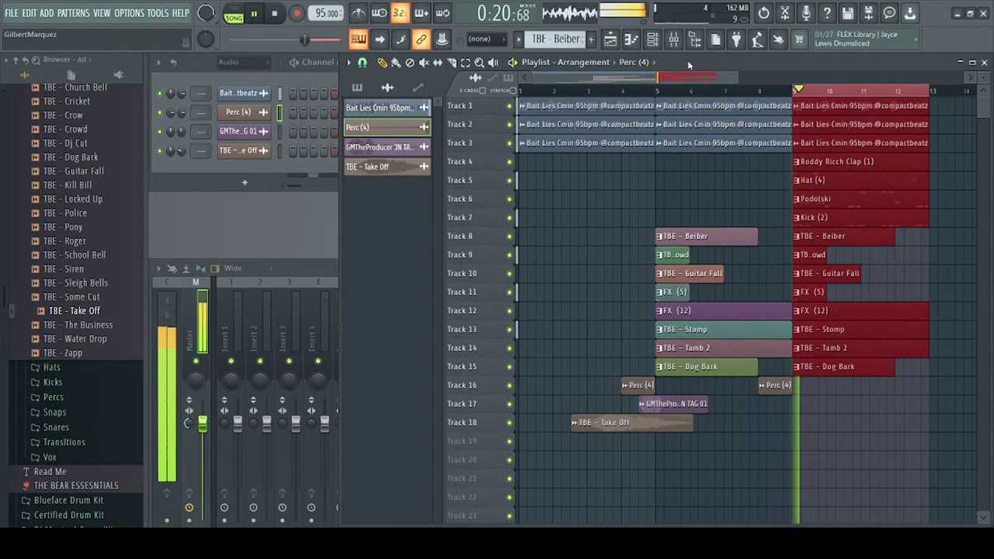
pyautogui.press('space')
pyautogui.click(626, 178)
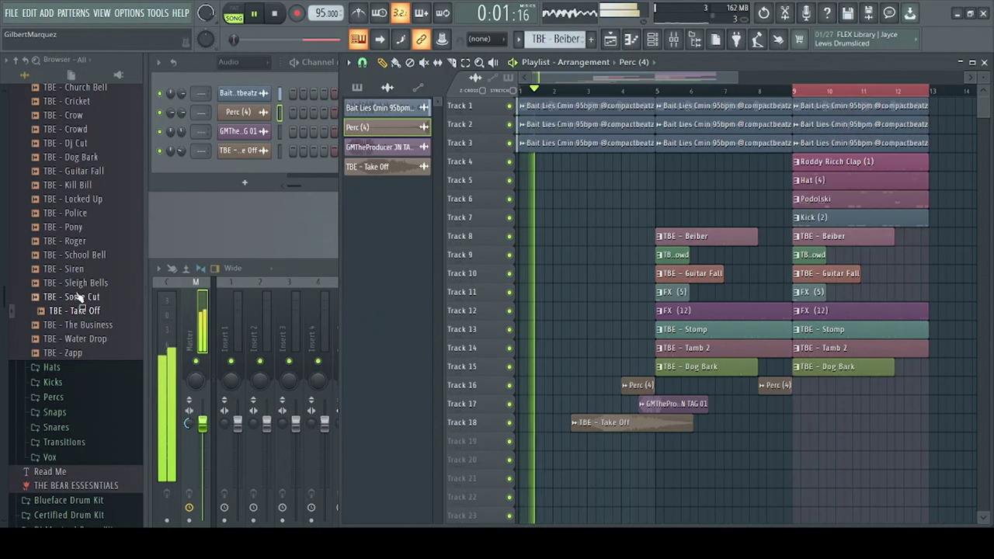
# Step: Place TBE - Fall 1 from the Bear Essentials Drum Kit's Transitions folder on Track 19 at bar 1
pyautogui.scroll(5, 79, 296)
pyautogui.click(71, 268)
pyautogui.click(72, 374)
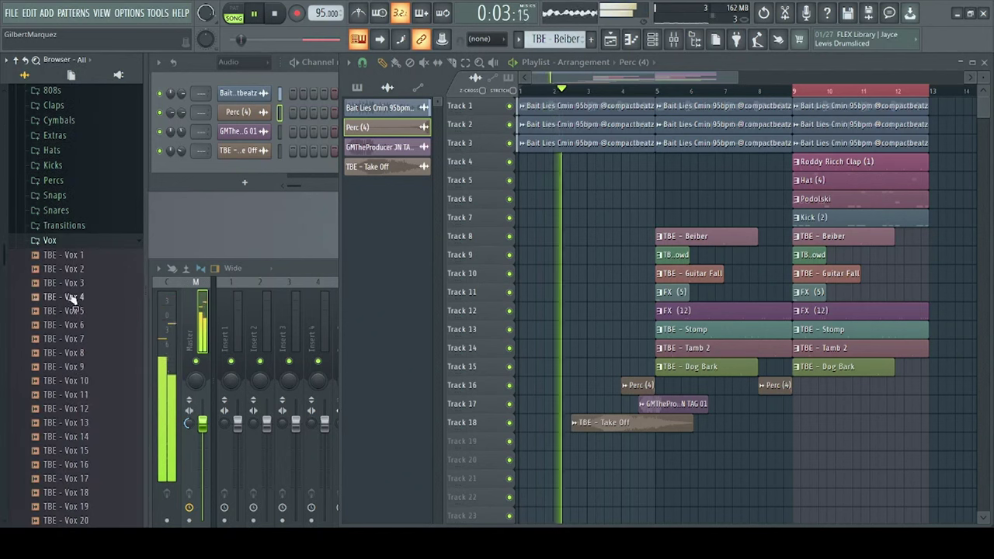
pyautogui.click(77, 226)
pyautogui.click(71, 256)
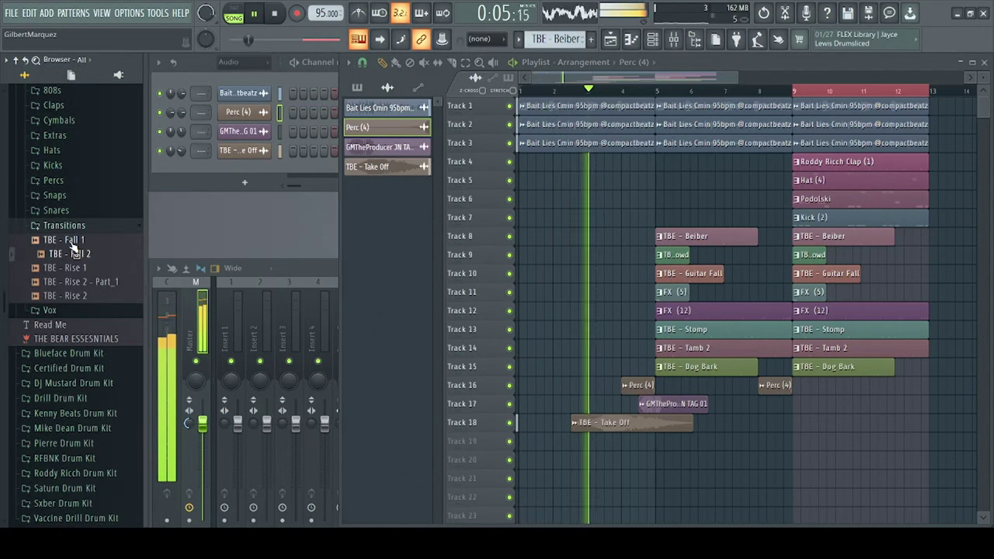
pyautogui.click(65, 241)
pyautogui.moveTo(66, 243); pyautogui.dragTo(535, 445)
# Step: Set the channel volume of TBE - Fall 1 to 76% and close its settings
pyautogui.doubleClick(535, 445)
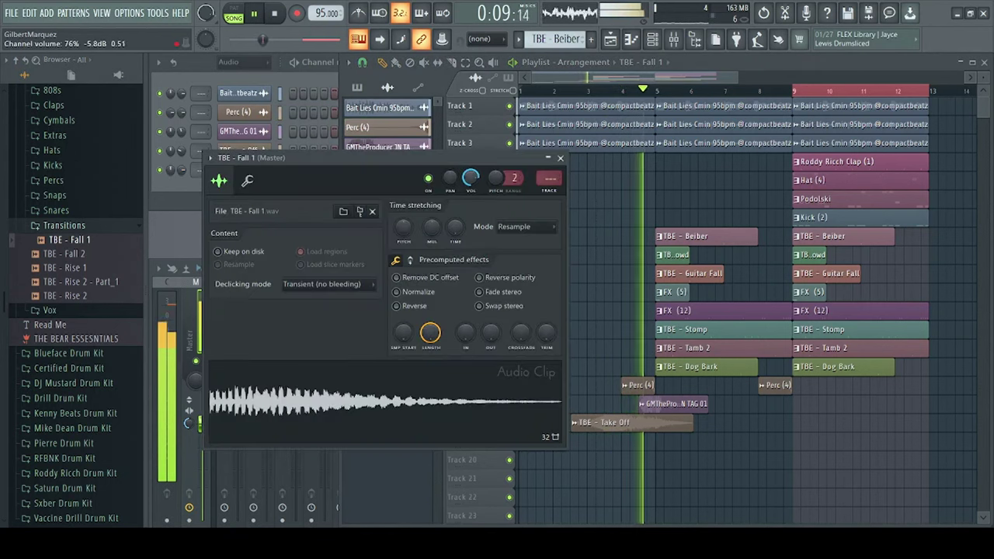
pyautogui.click(655, 198)
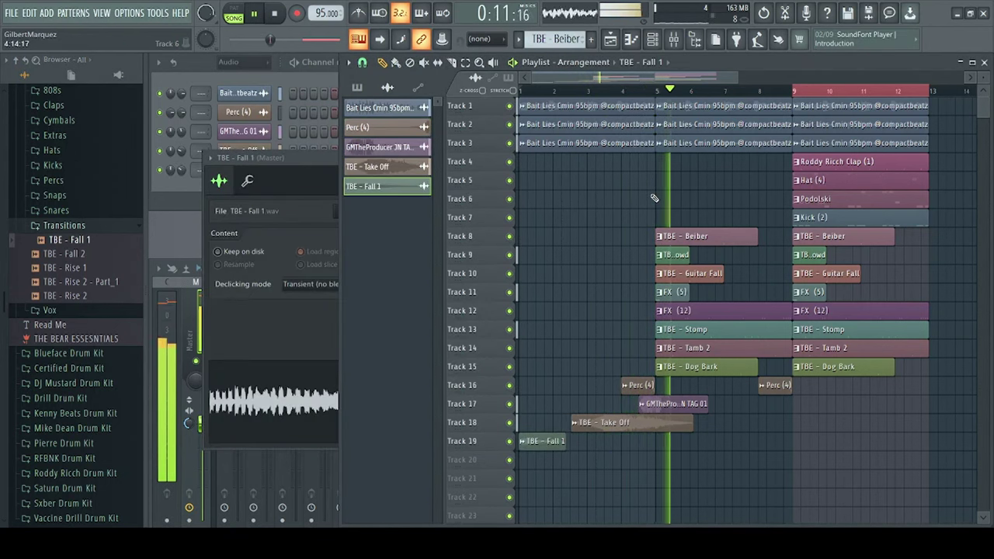
pyautogui.click(303, 164)
pyautogui.click(559, 159)
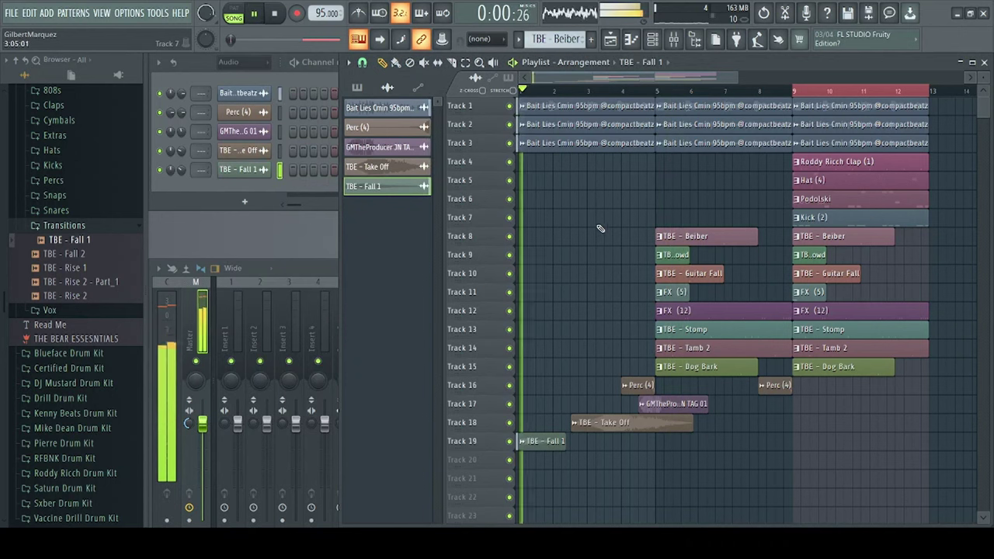
# Step: Switch the channel rack's display filter from Audio to All
pyautogui.click(233, 65)
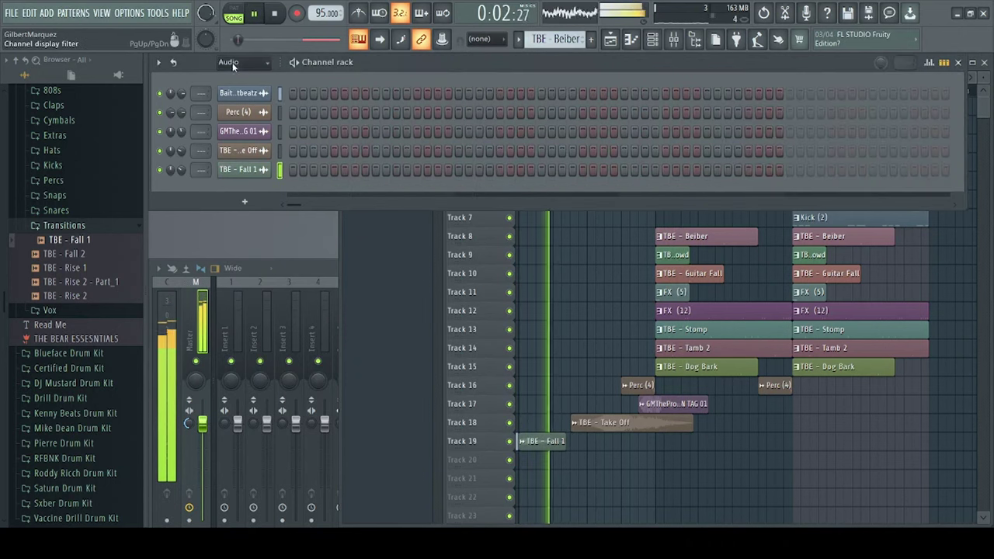
pyautogui.rightClick(233, 65)
pyautogui.click(841, 480)
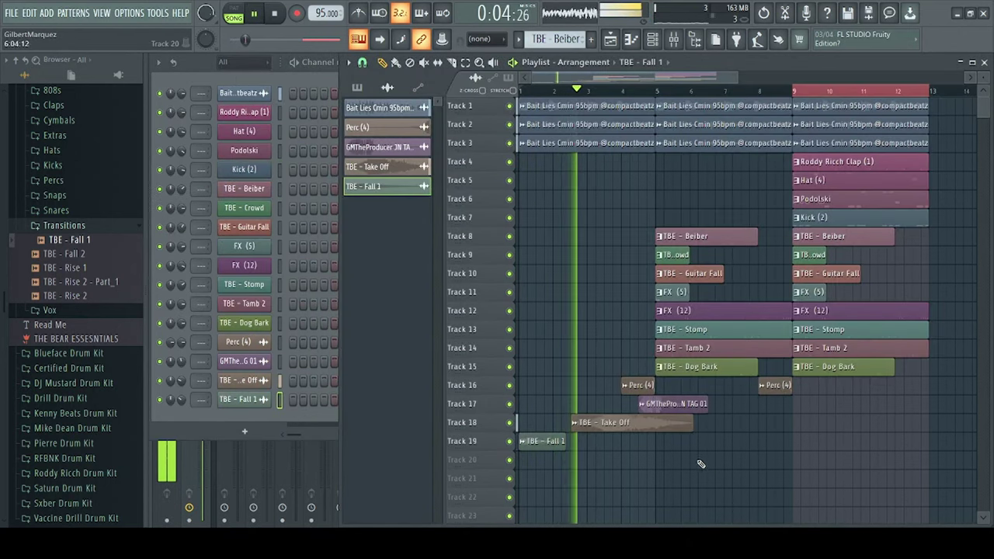
# Step: Collapse the Transitions folder in the browser and check the channel settings of TBE - Take Off
pyautogui.click(78, 225)
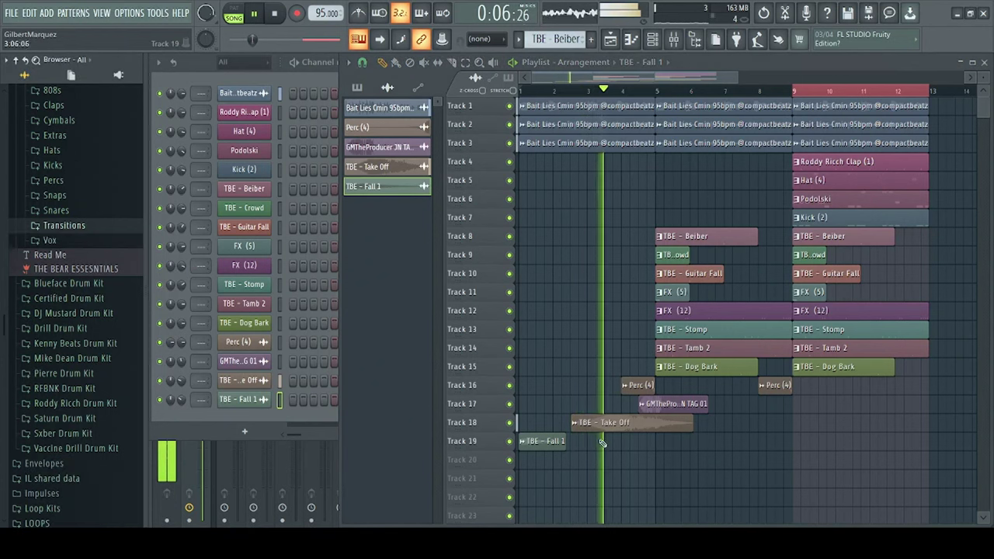
pyautogui.click(368, 166)
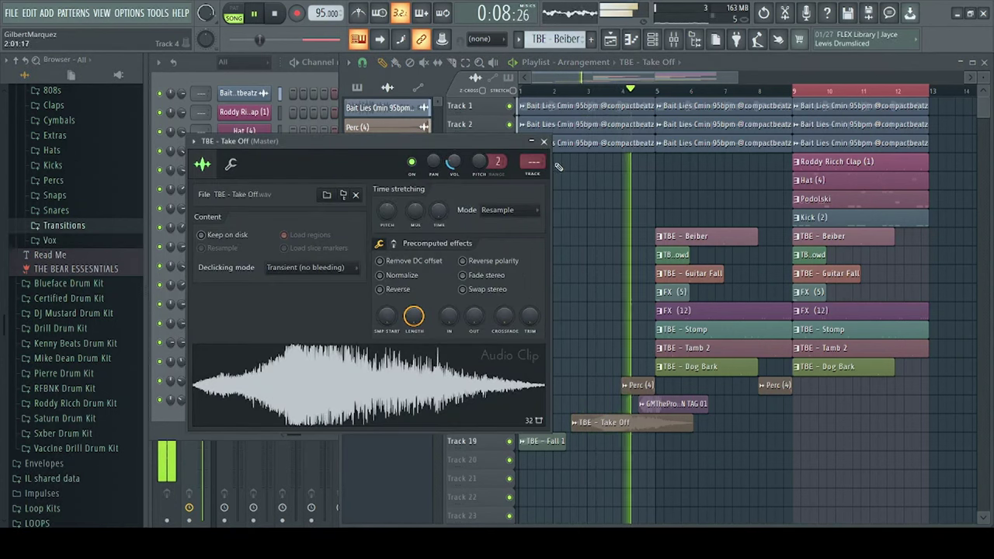
pyautogui.click(544, 143)
# Step: Delete the Bait Lies clips on Tracks 3 and 2 in bars 1 to 4, restarting playback after each deletion
pyautogui.scroll(5, 602, 90)
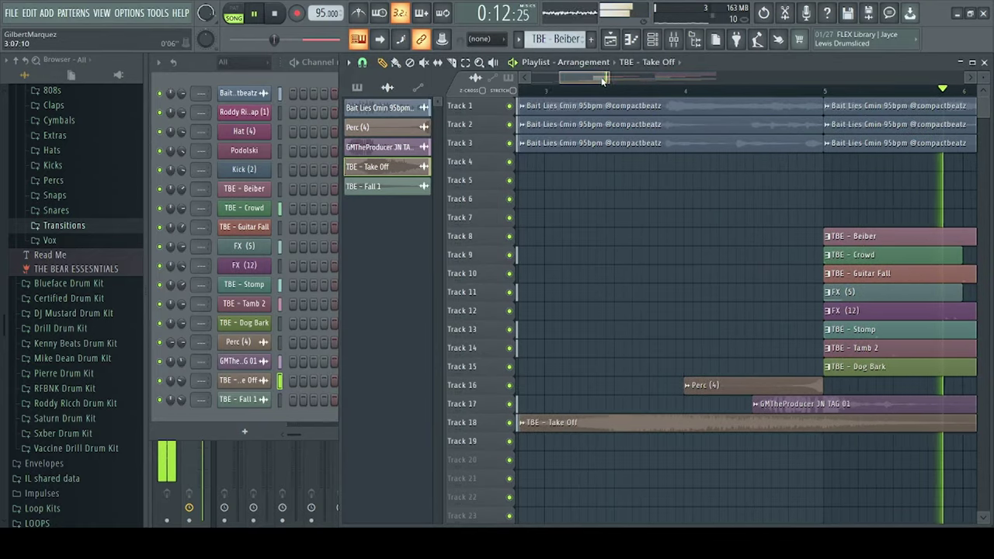
pyautogui.moveTo(601, 79); pyautogui.dragTo(571, 78)
pyautogui.press('space')
pyautogui.rightClick(610, 146)
pyautogui.press('space')
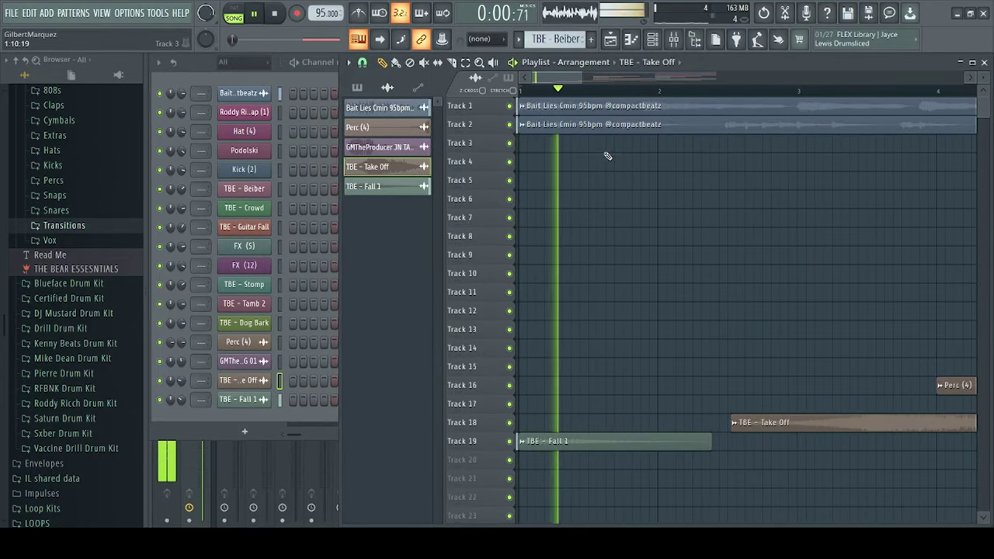
pyautogui.press('space')
pyautogui.rightClick(666, 125)
pyautogui.press('space')
# Step: Move the TBE - Take Off clip on Track 18 to start at bar 2 and play the arrangement from the start
pyautogui.scroll(-3, 655, 108)
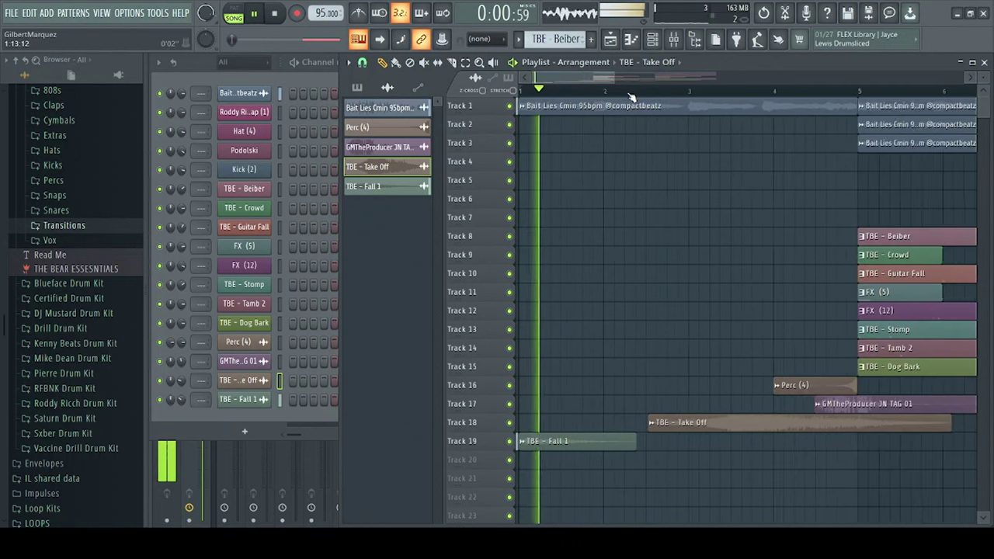
pyautogui.scroll(-1, 769, 116)
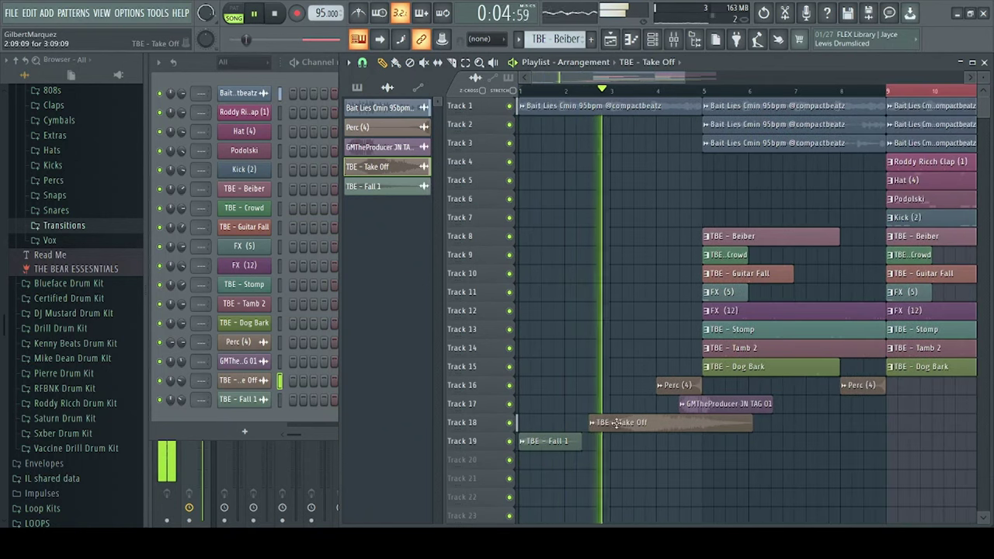
pyautogui.moveTo(612, 425); pyautogui.dragTo(592, 428)
pyautogui.press('space')
pyautogui.press('space')
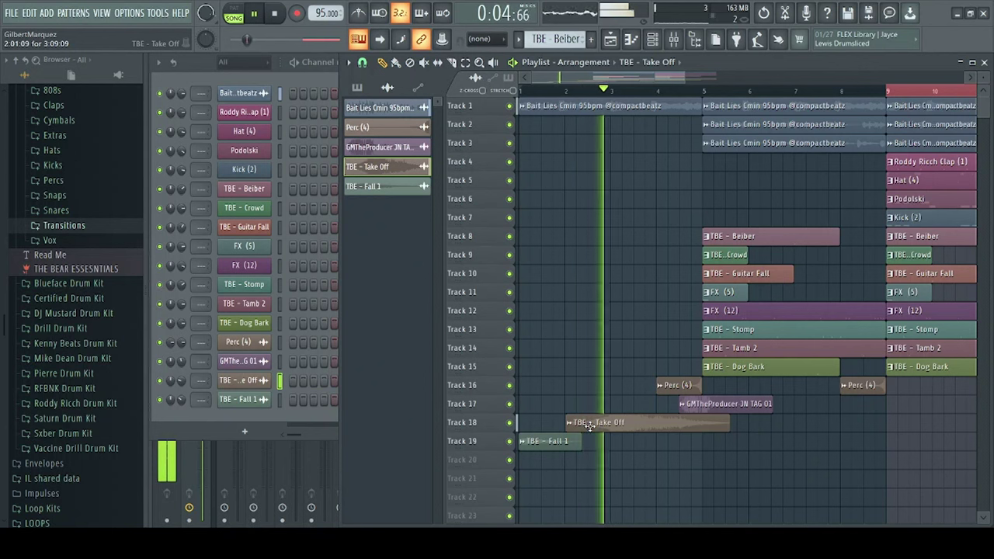
pyautogui.scroll(-1, 598, 91)
pyautogui.scroll(-2, 598, 91)
pyautogui.scroll(1, 598, 91)
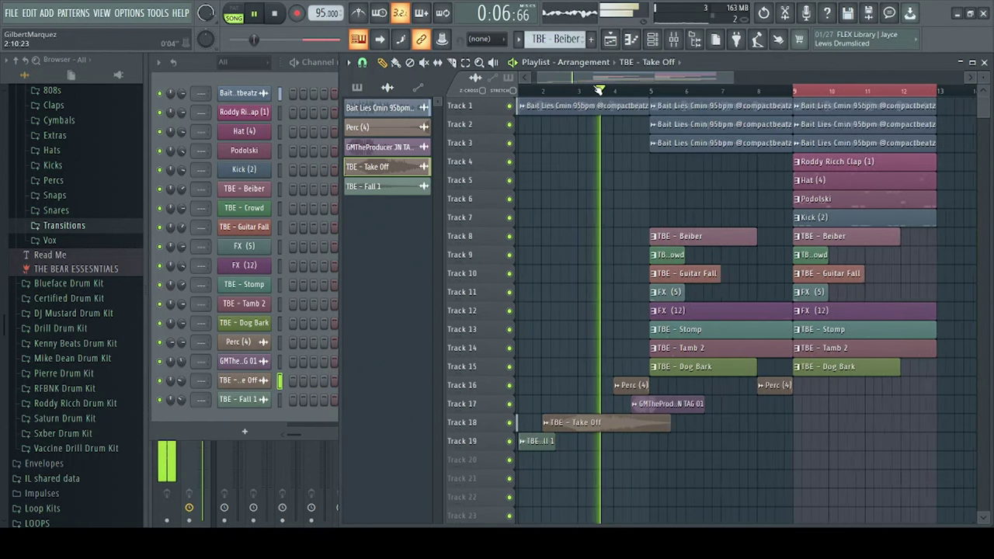
pyautogui.hscroll(-1, 602, 187)
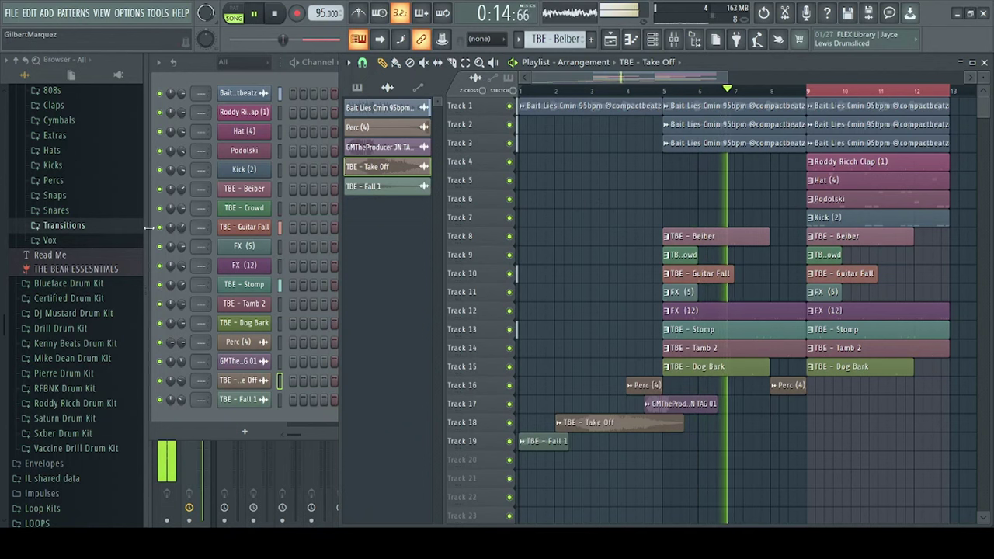
# Step: Collapse the Bear Essentials Drum Kit folder in the browser
pyautogui.scroll(2, 63, 295)
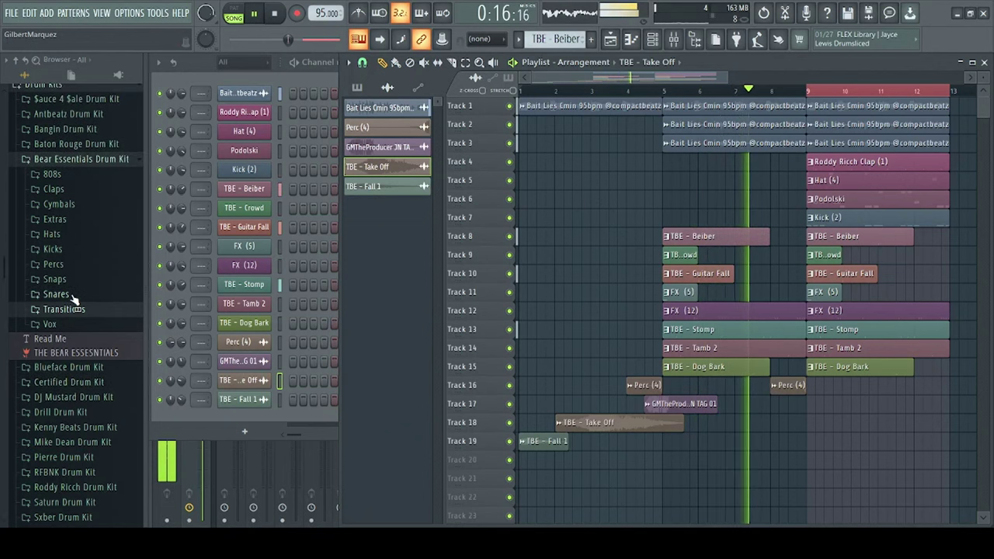
pyautogui.click(69, 160)
pyautogui.scroll(3, 72, 155)
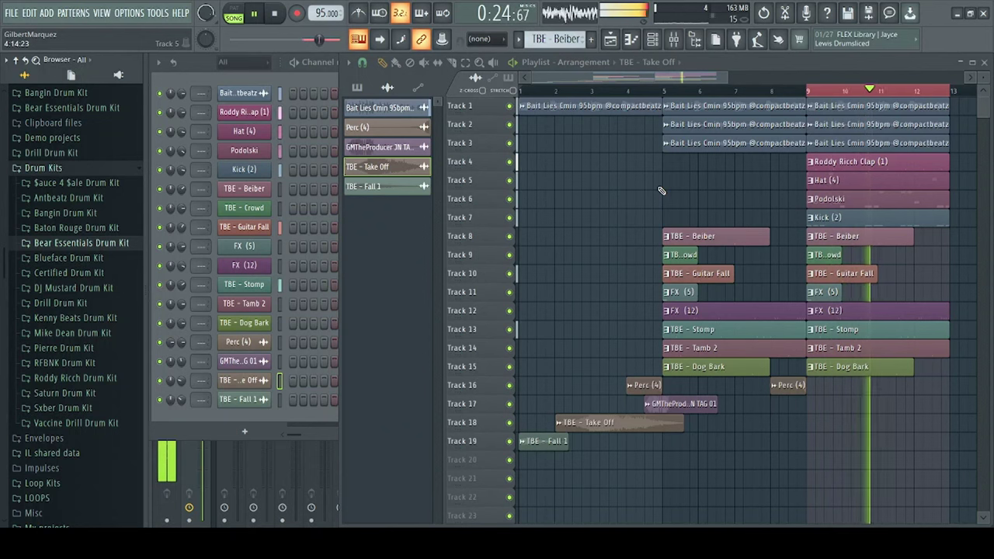
# Step: Select all channels in the channel rack and link them to consecutive mixer tracks starting from Insert 1
pyautogui.doubleClick(737, 56)
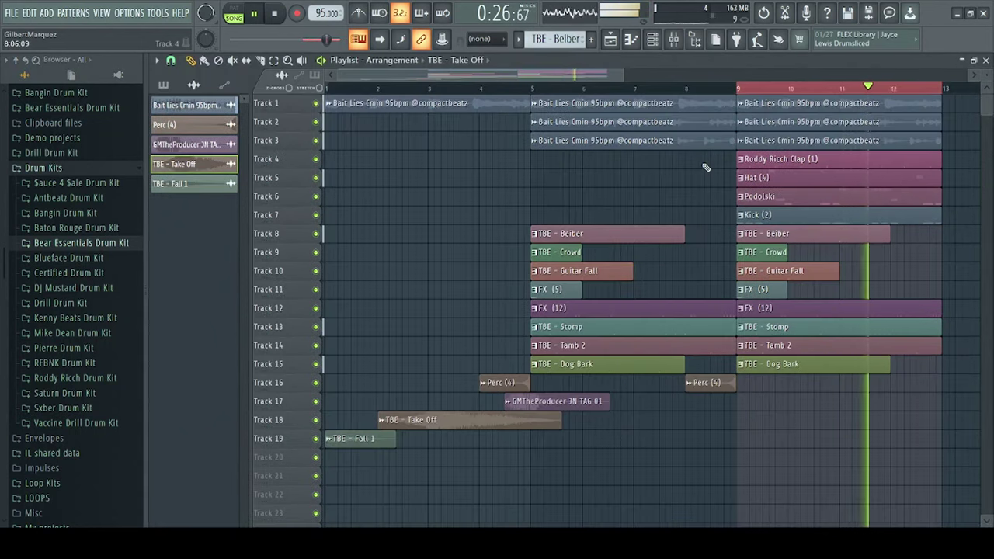
pyautogui.doubleClick(651, 62)
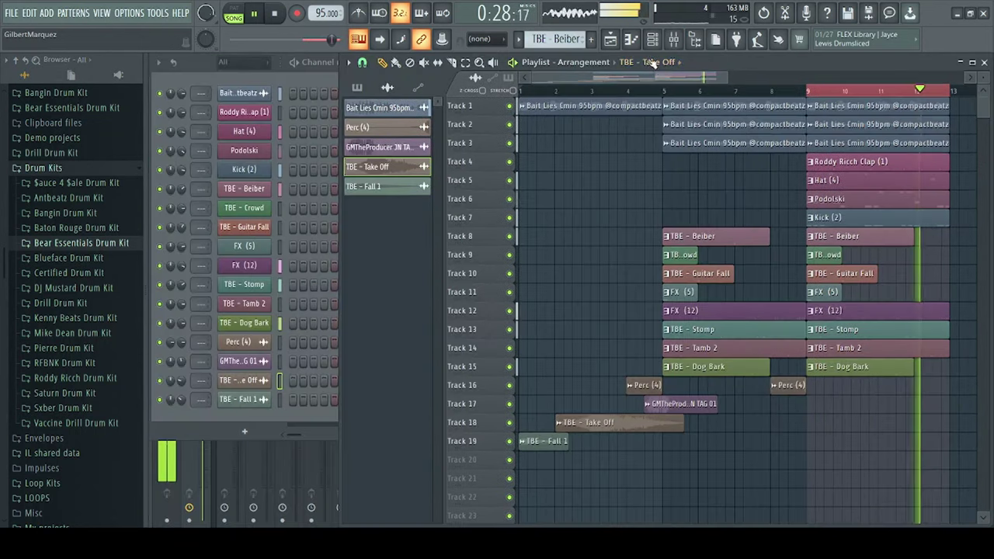
pyautogui.click(247, 72)
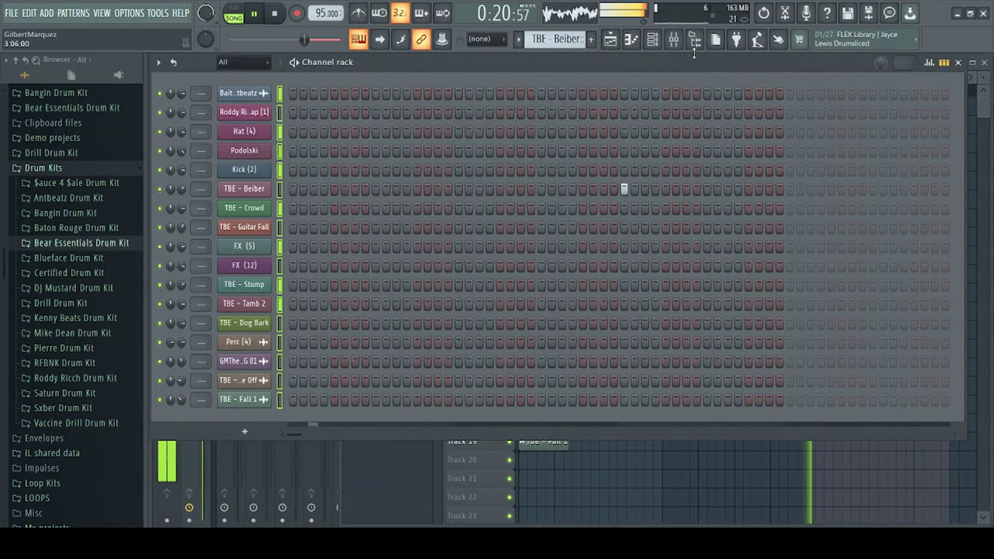
pyautogui.click(673, 39)
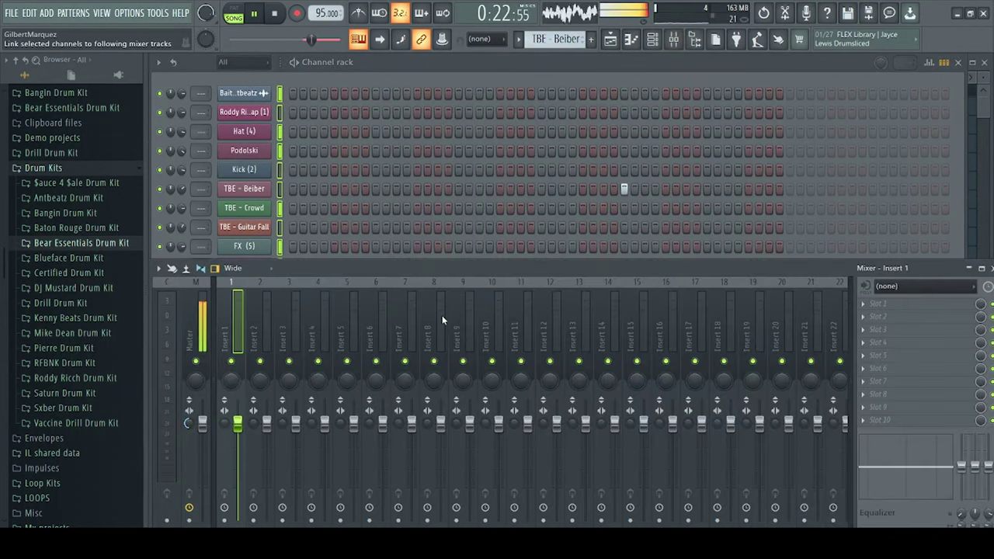
pyautogui.hotkey('ctrl', 'shift', 'l')
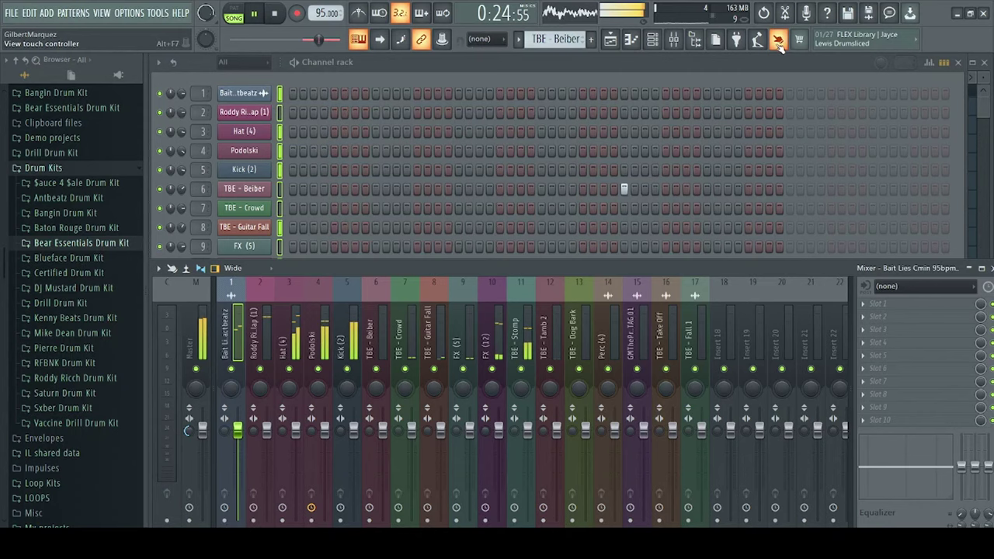
# Step: Place another copy of the reversed Perc (4) clip on Track 16 at bar 12 in the playlist
pyautogui.click(614, 45)
pyautogui.moveTo(602, 76)
pyautogui.mouseDown()
pyautogui.moveTo(694, 80)
pyautogui.moveTo(596, 83)
pyautogui.mouseUp()
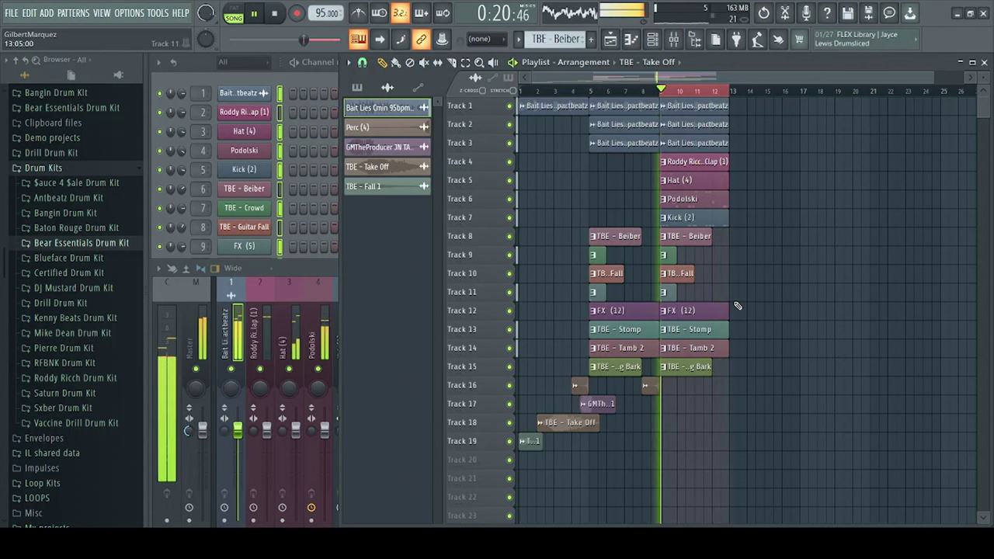
pyautogui.scroll(7, 704, 91)
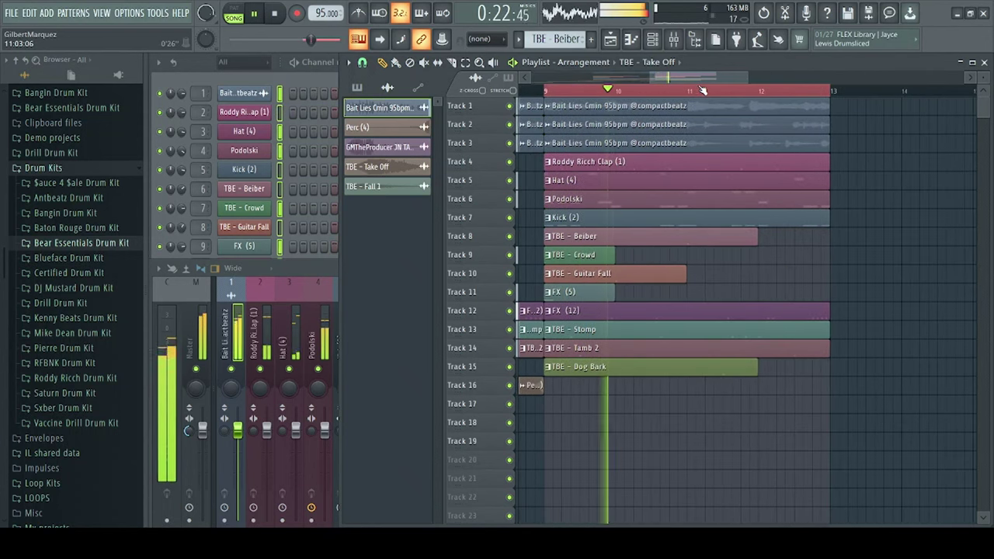
pyautogui.moveTo(699, 80); pyautogui.dragTo(691, 80)
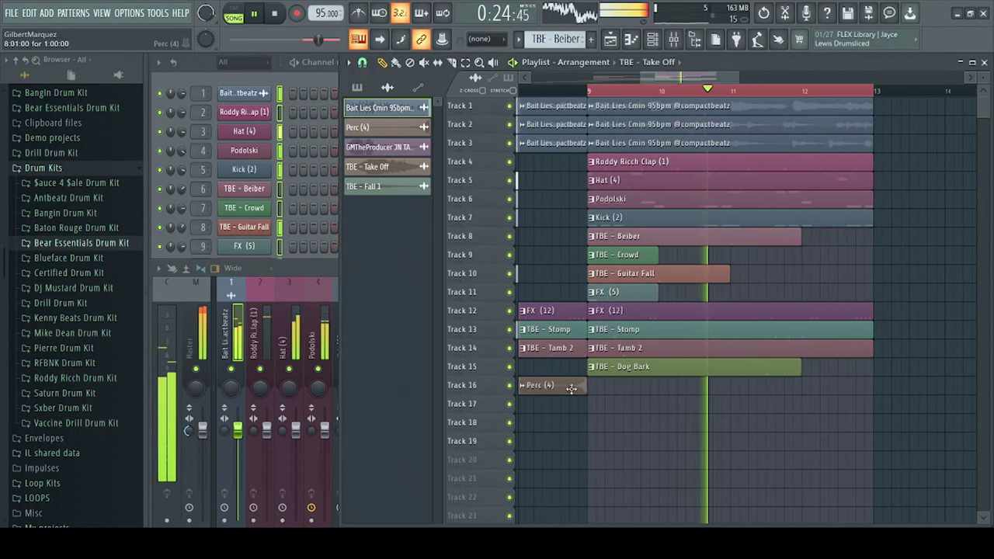
pyautogui.click(572, 388)
pyautogui.click(800, 387)
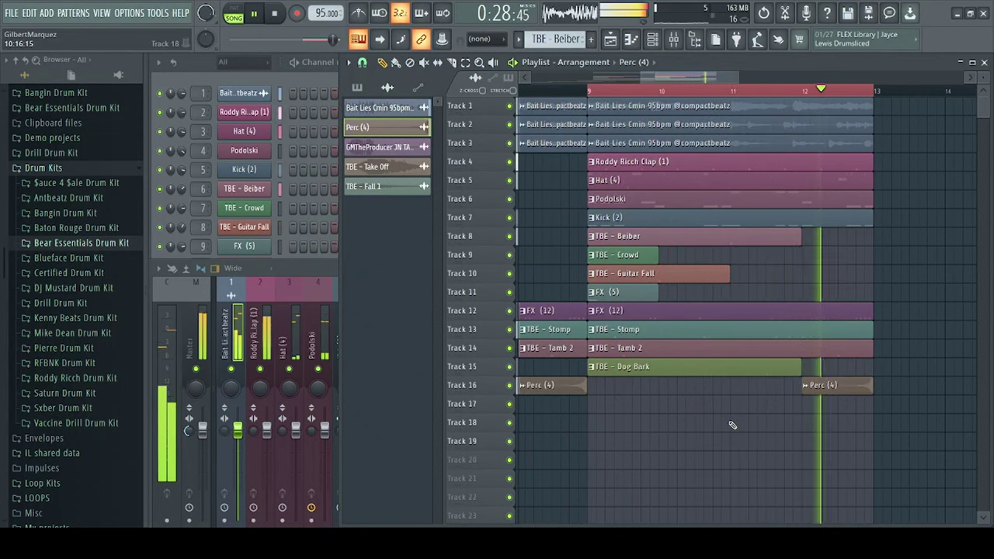
# Step: Maximize the playlist, set the channel volume of Perc (4) to 69% and close its settings
pyautogui.doubleClick(692, 61)
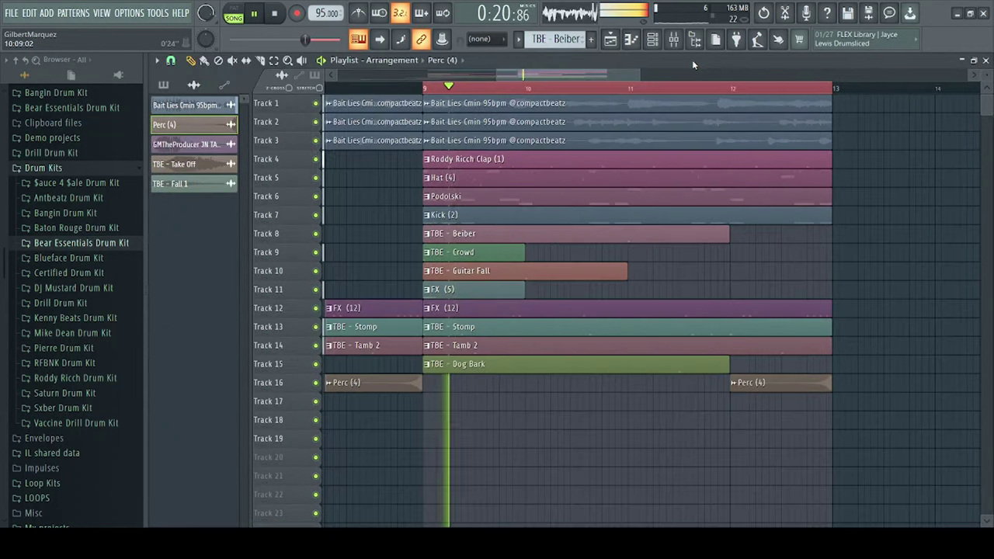
pyautogui.doubleClick(744, 384)
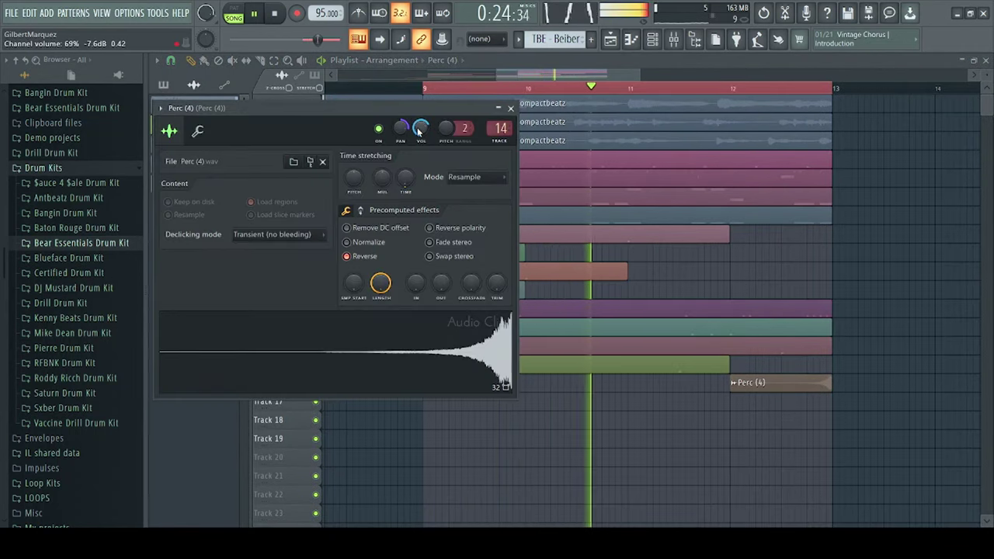
pyautogui.click(510, 107)
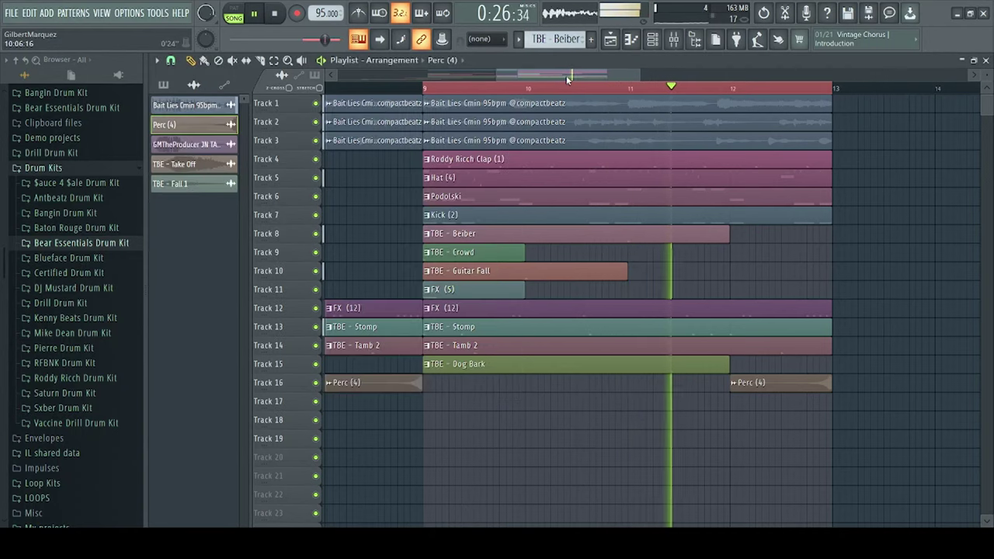